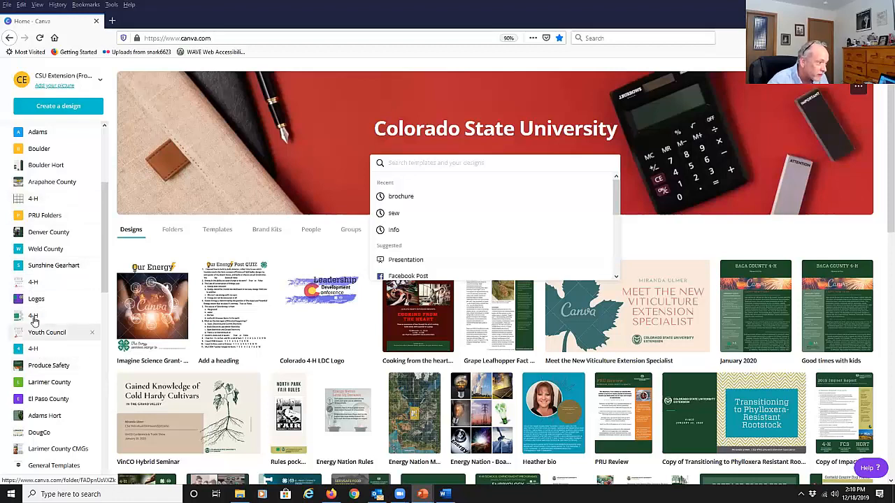
# - Check which parent folder the first two 4-H folders in the folder list each belong to
pyautogui.click(33, 201)
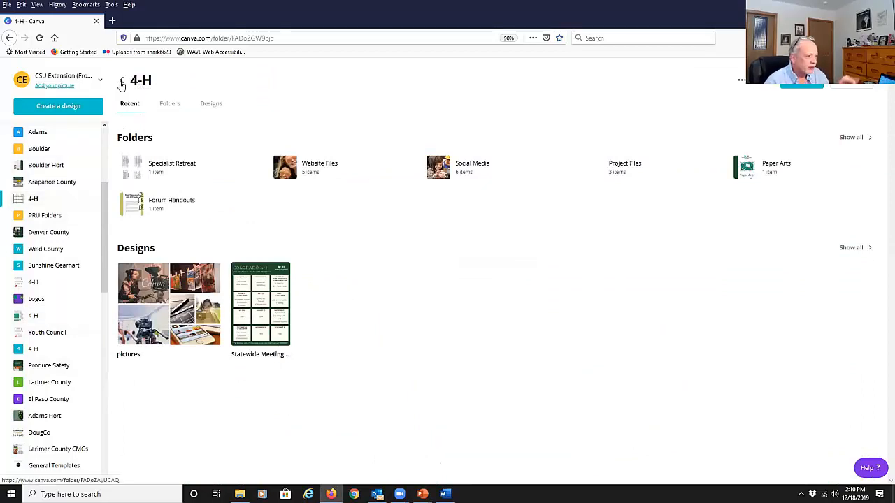
pyautogui.click(121, 83)
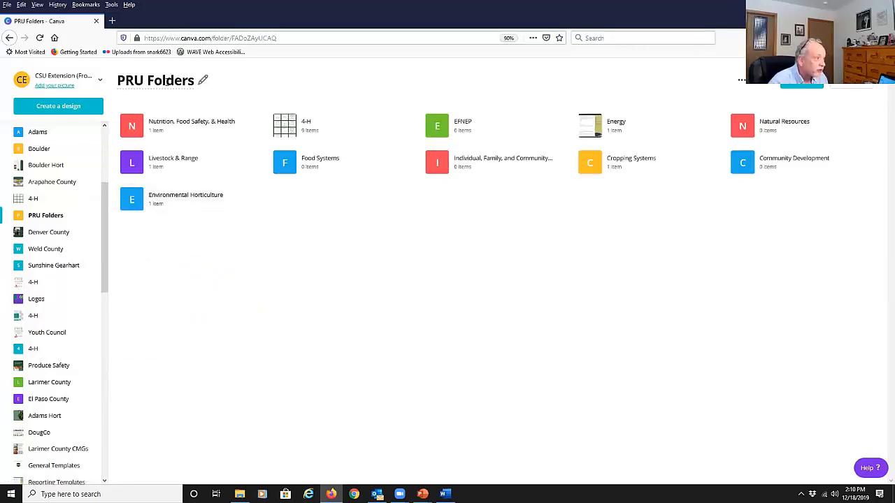
pyautogui.click(9, 38)
pyautogui.click(33, 316)
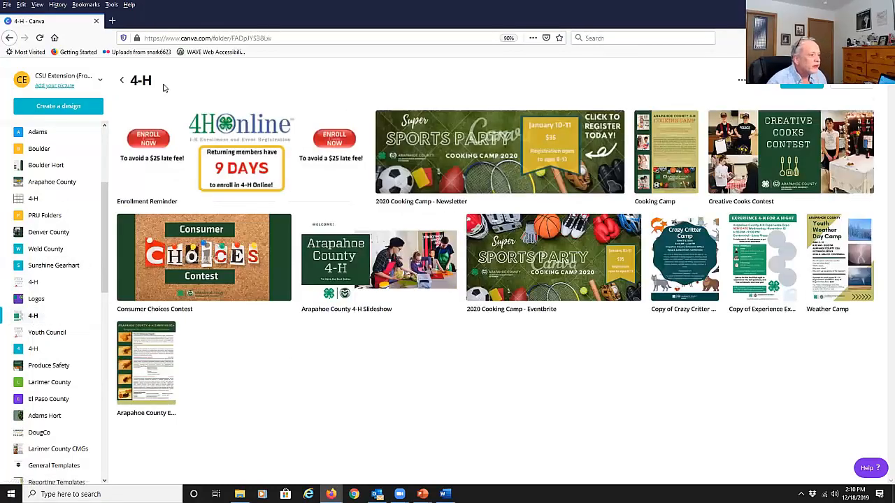
pyautogui.click(122, 81)
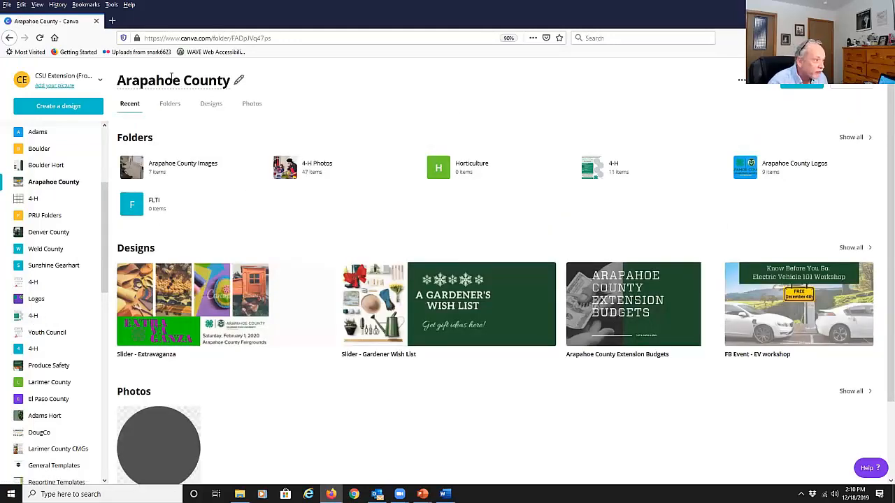
pyautogui.click(9, 38)
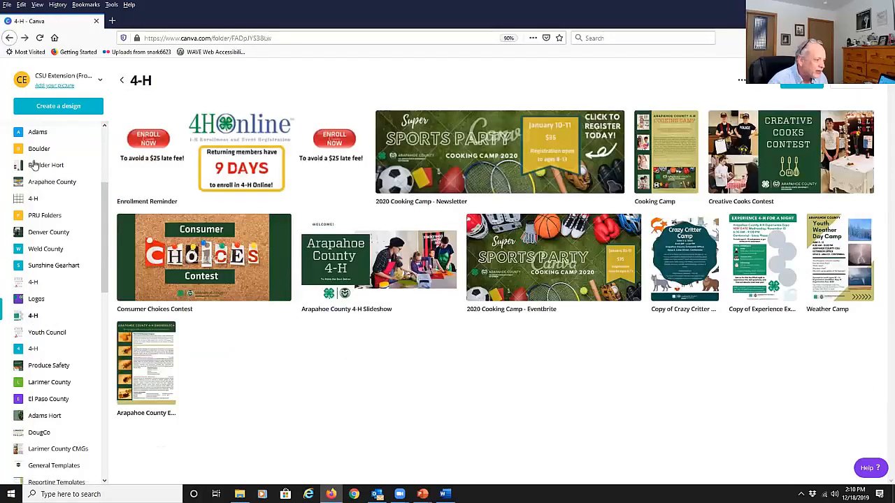
# - Look over your own folders and browse through the designs in the Shared with you folder
pyautogui.scroll(4, 48, 294)
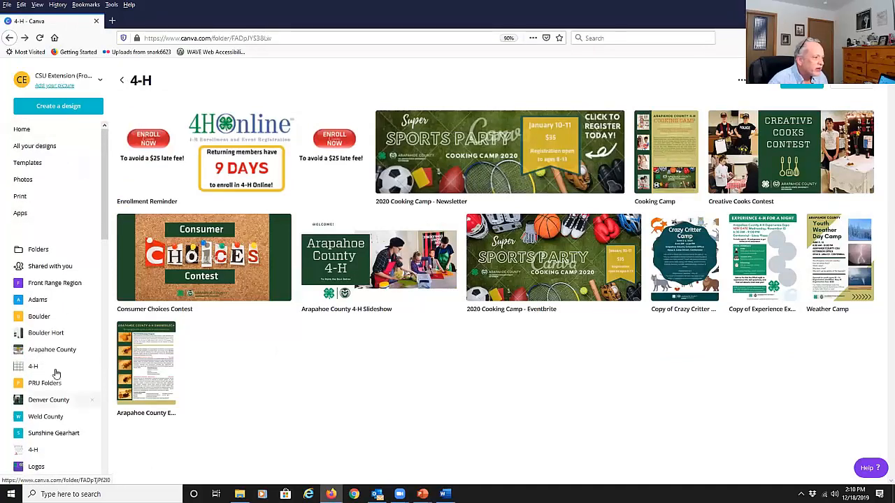
pyautogui.click(39, 250)
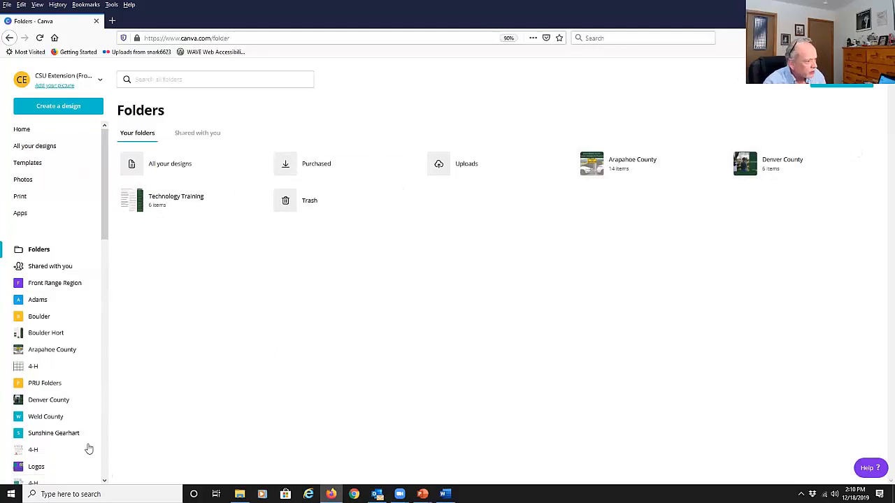
pyautogui.click(40, 267)
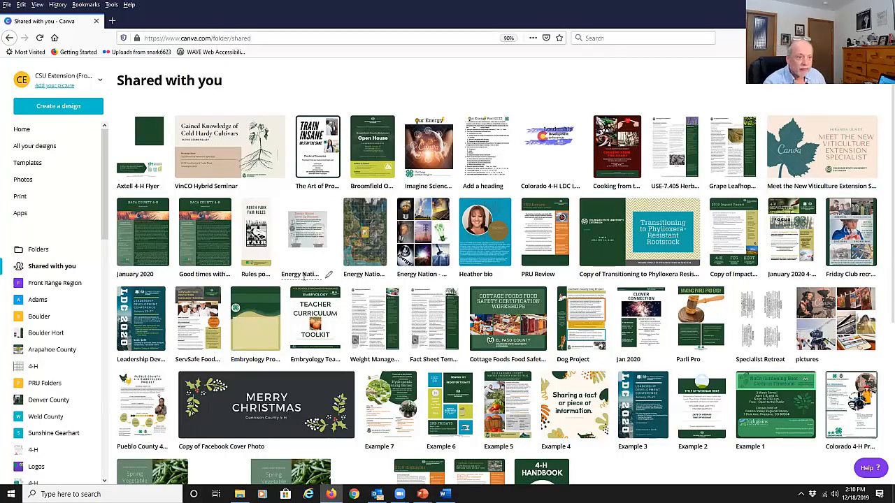
pyautogui.scroll(-1, 303, 278)
pyautogui.scroll(-10, 303, 277)
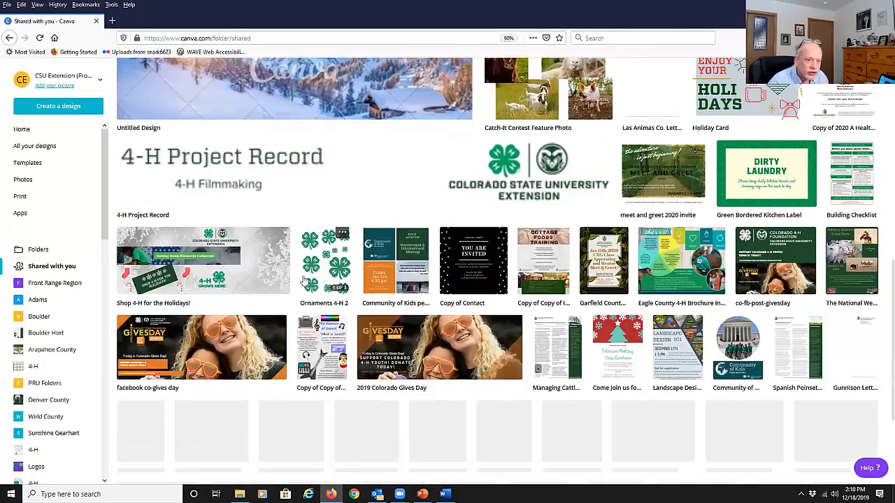
pyautogui.scroll(-10, 302, 278)
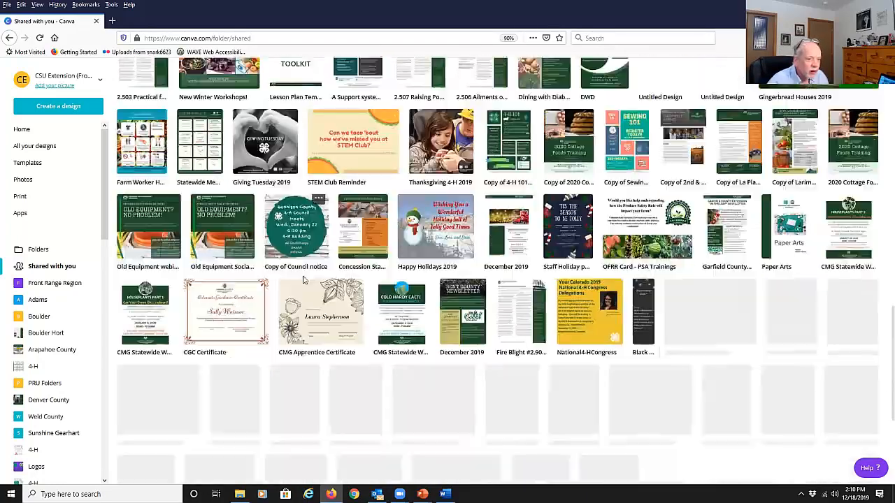
pyautogui.scroll(-2, 303, 278)
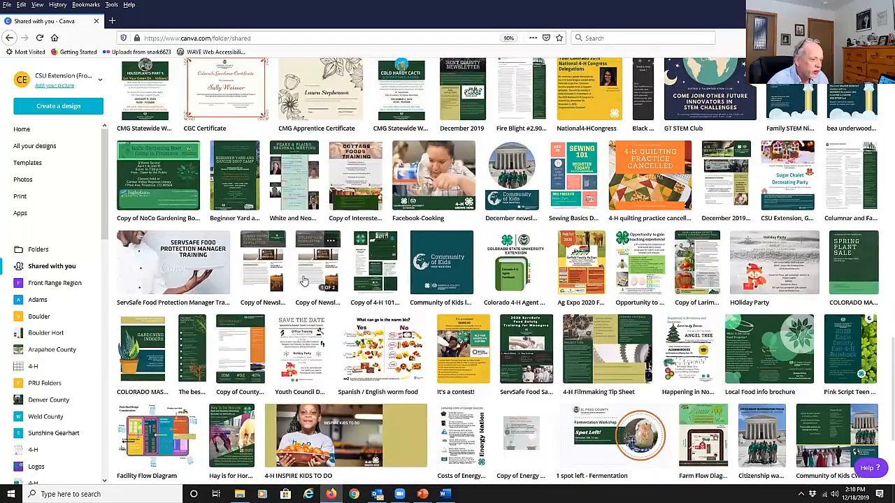
pyautogui.scroll(-2, 303, 277)
pyautogui.scroll(7, 304, 279)
pyautogui.scroll(5, 305, 280)
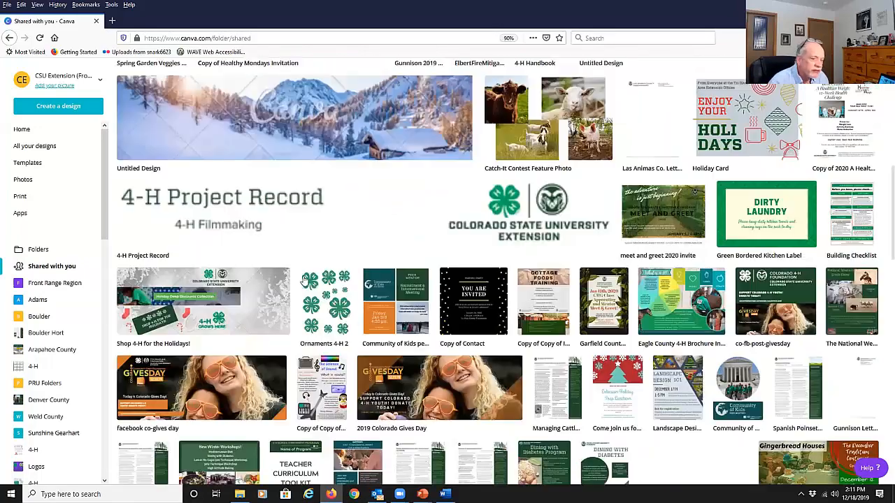
pyautogui.scroll(8, 304, 280)
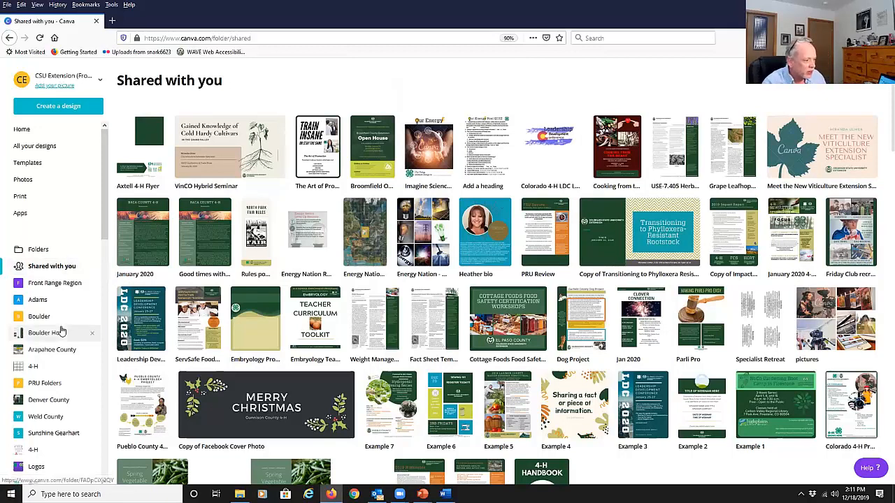
# - Make a copy of the blank factsheet template from the Technology Training folder
pyautogui.scroll(-6, 61, 332)
pyautogui.scroll(-4, 61, 328)
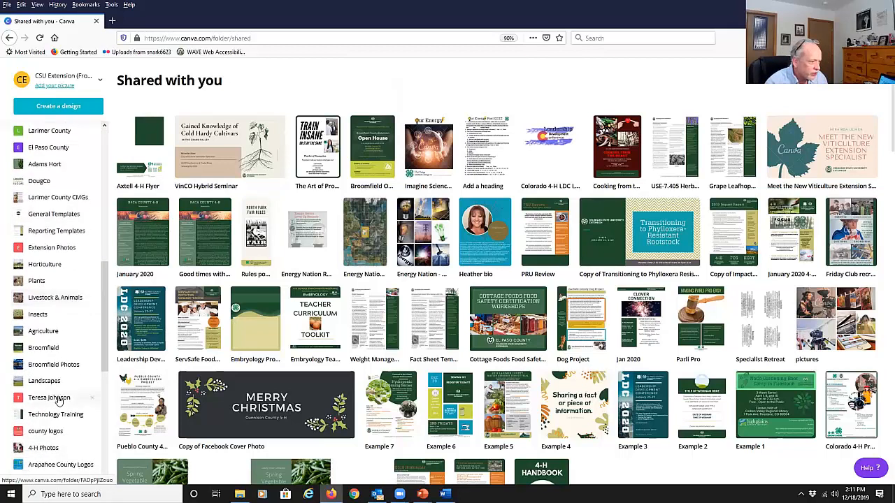
pyautogui.click(51, 418)
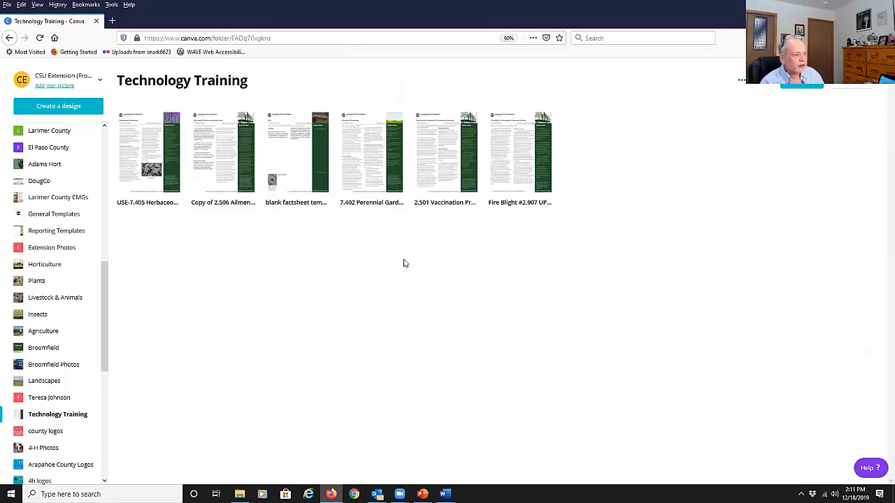
pyautogui.click(290, 156)
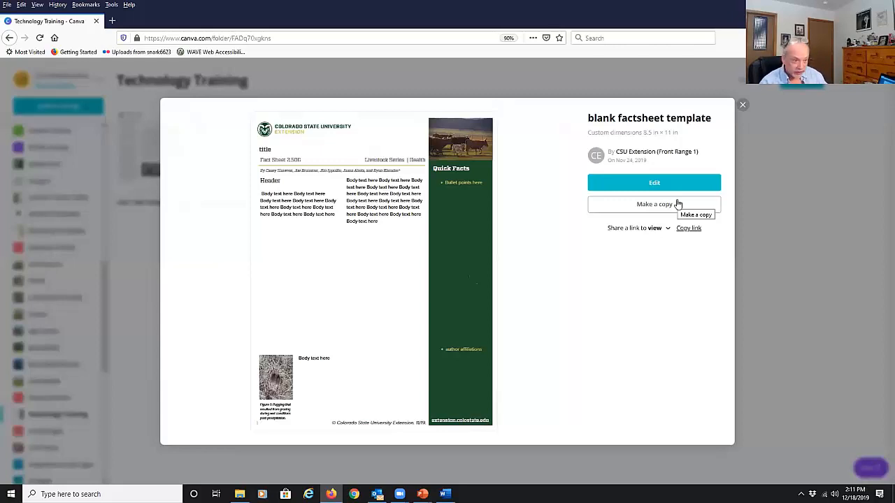
pyautogui.click(628, 209)
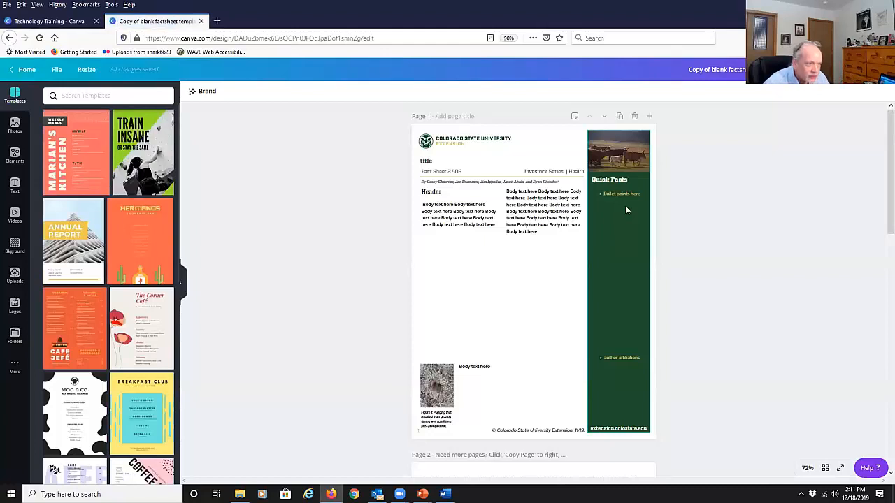
# - Show the margins and print bleed on the factsheet copy
pyautogui.click(452, 212)
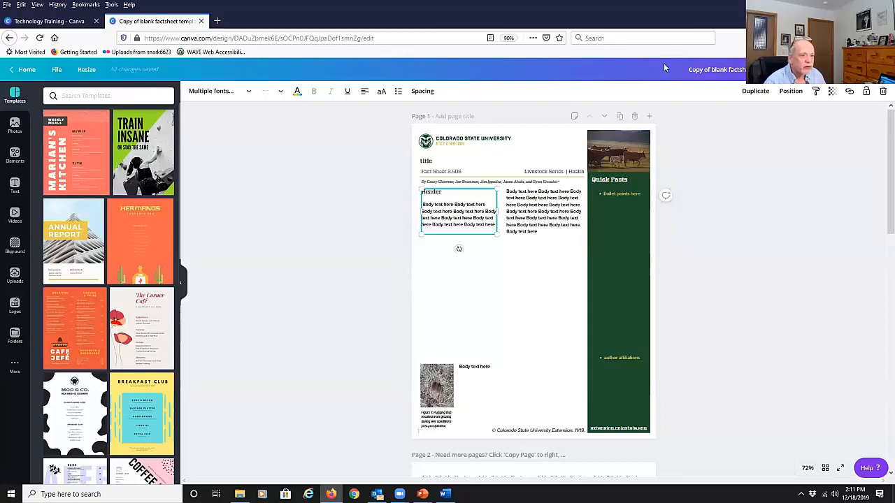
pyautogui.click(57, 71)
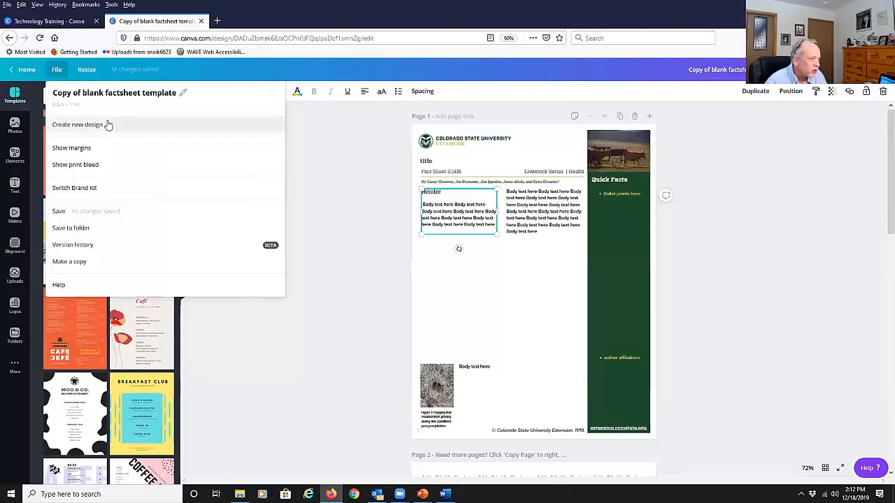
pyautogui.click(79, 149)
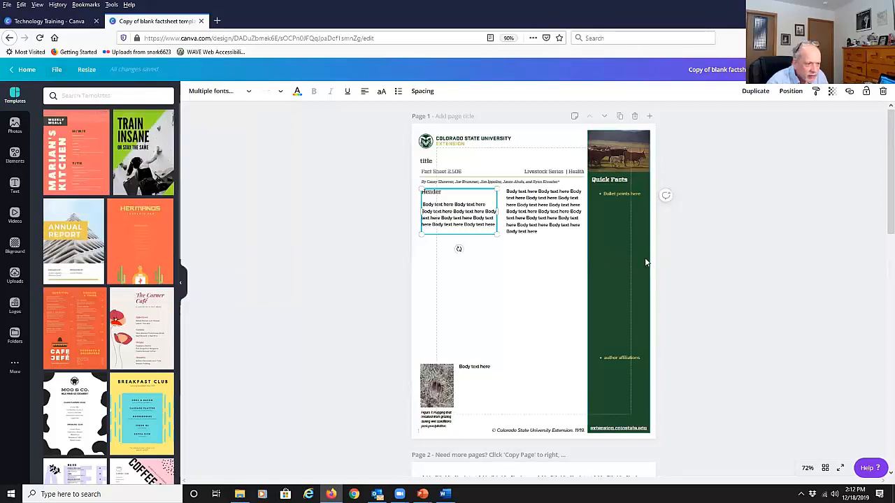
pyautogui.click(56, 69)
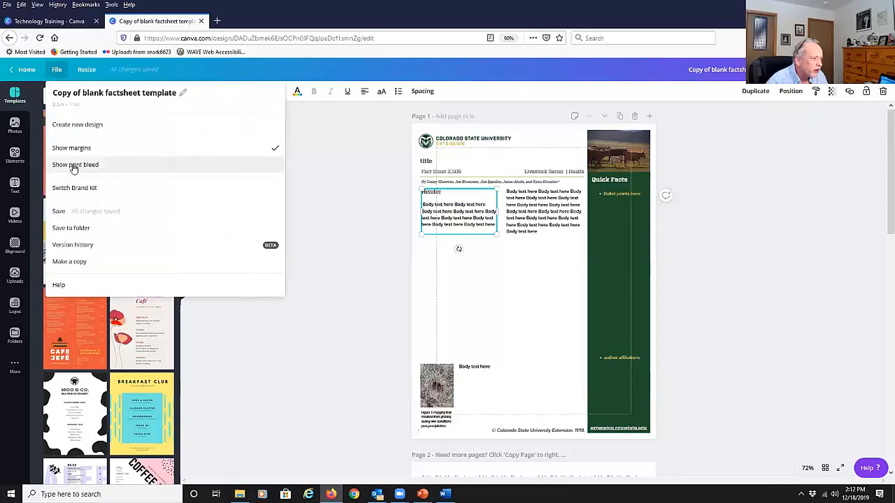
pyautogui.click(73, 166)
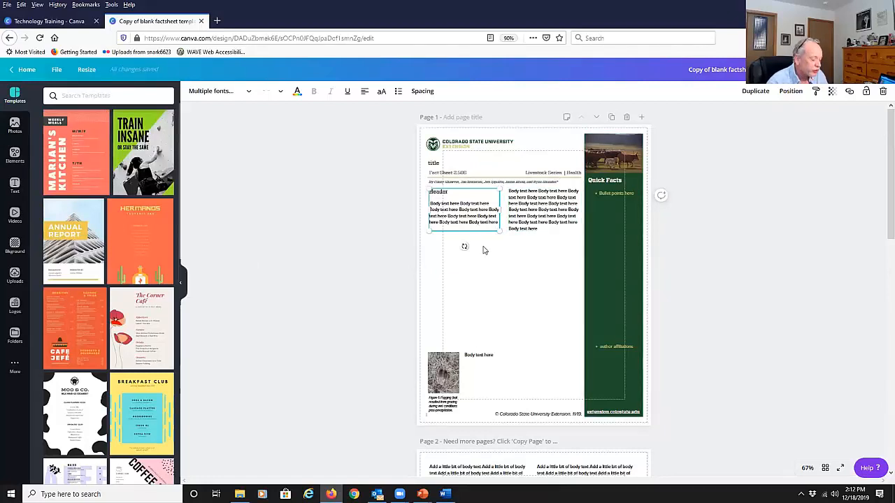
# - Hide the factsheet's margins and print bleed again
pyautogui.click(57, 69)
pyautogui.click(87, 149)
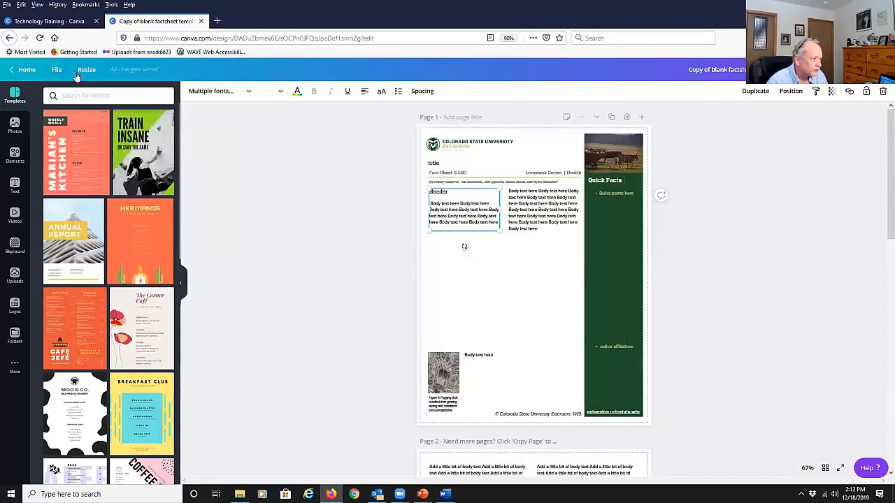
pyautogui.click(57, 69)
pyautogui.click(85, 166)
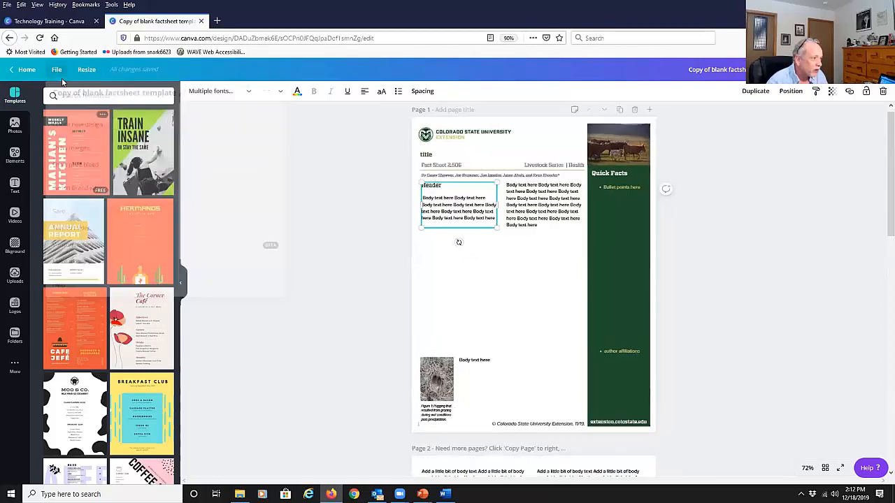
# - View the folders available for saving the design and its version history, and leave the history view
pyautogui.click(57, 69)
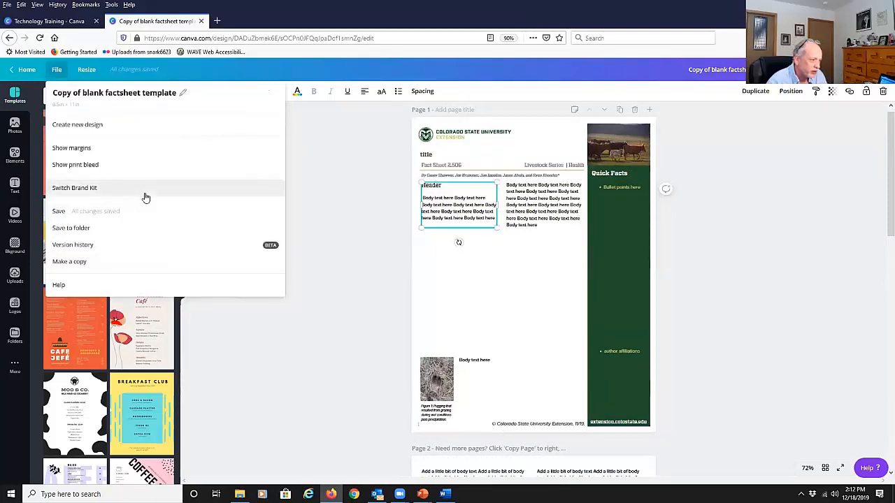
pyautogui.click(79, 231)
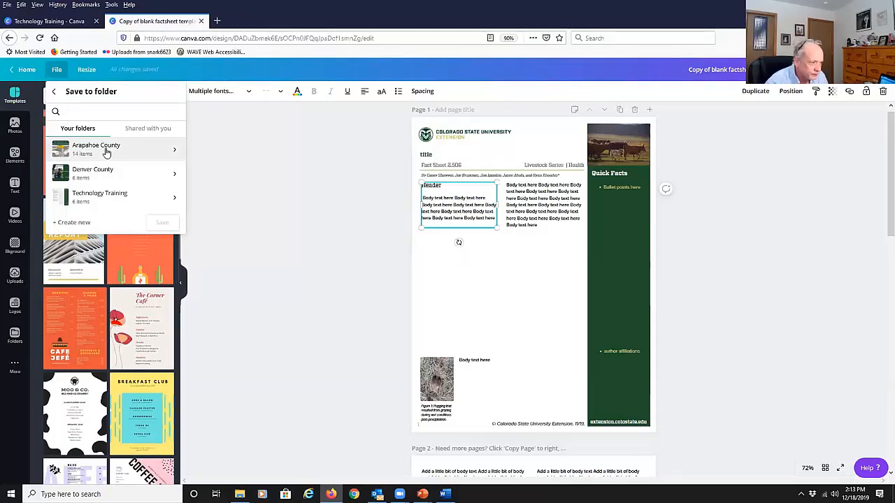
pyautogui.click(62, 72)
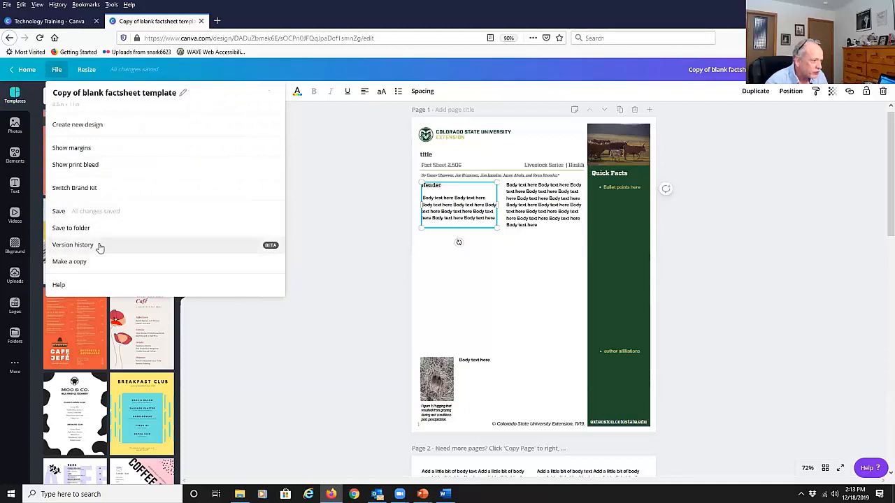
pyautogui.click(72, 245)
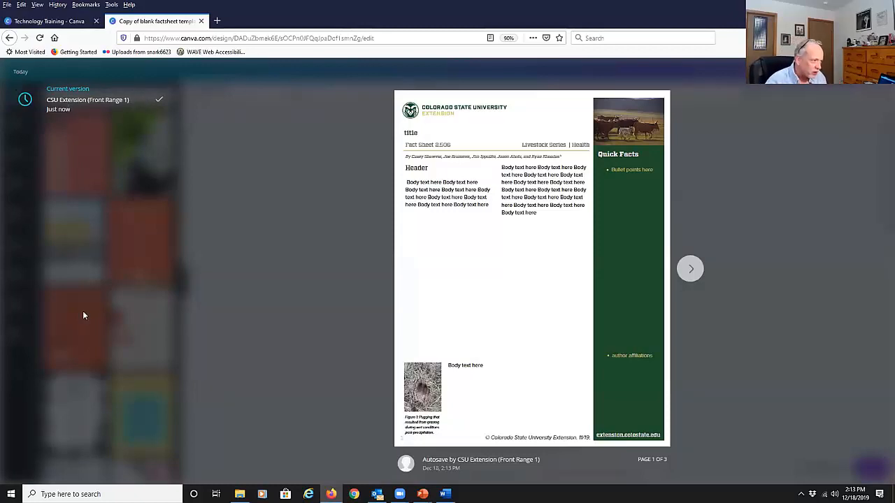
pyautogui.click(9, 38)
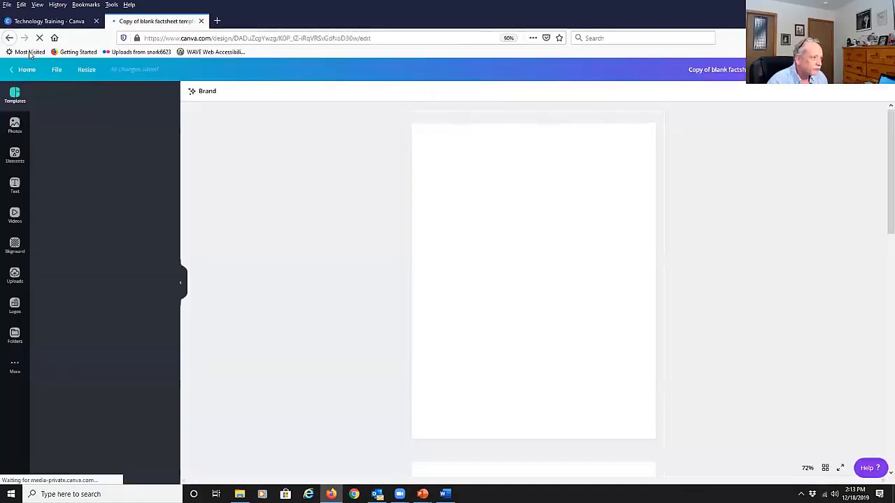
# - Review the design's file options and the formats it can be resized to, without applying any
pyautogui.click(57, 69)
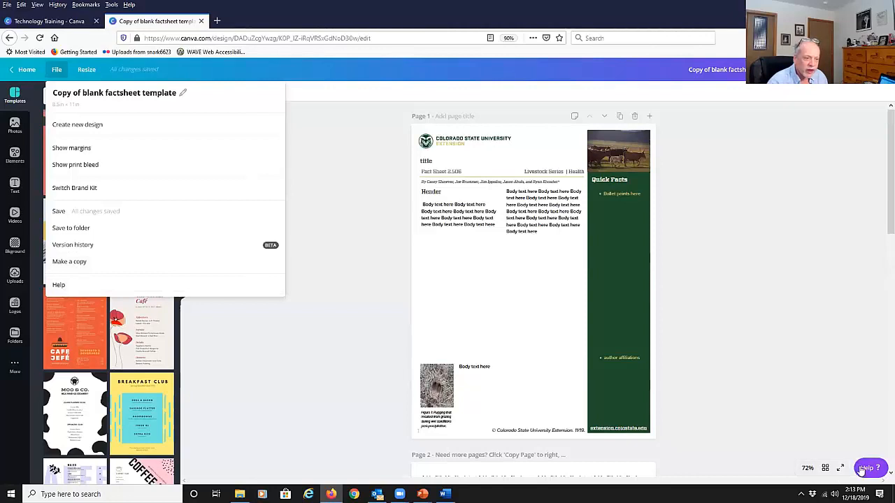
pyautogui.click(811, 344)
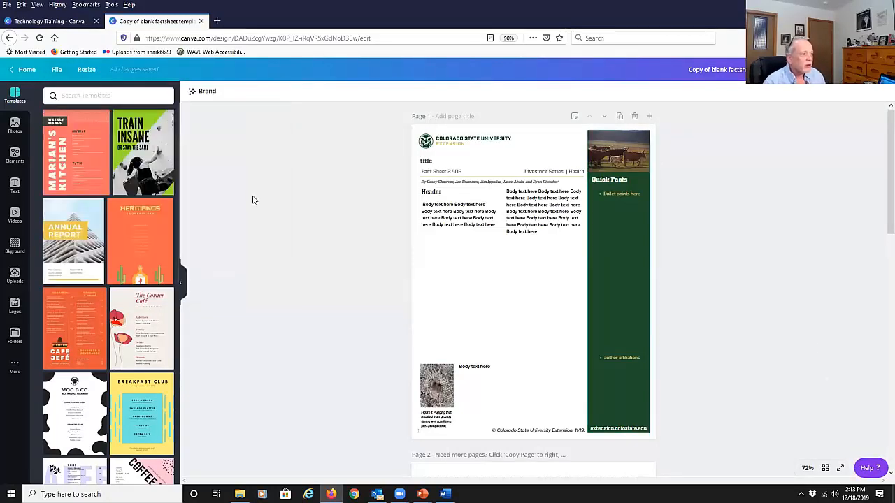
pyautogui.click(87, 69)
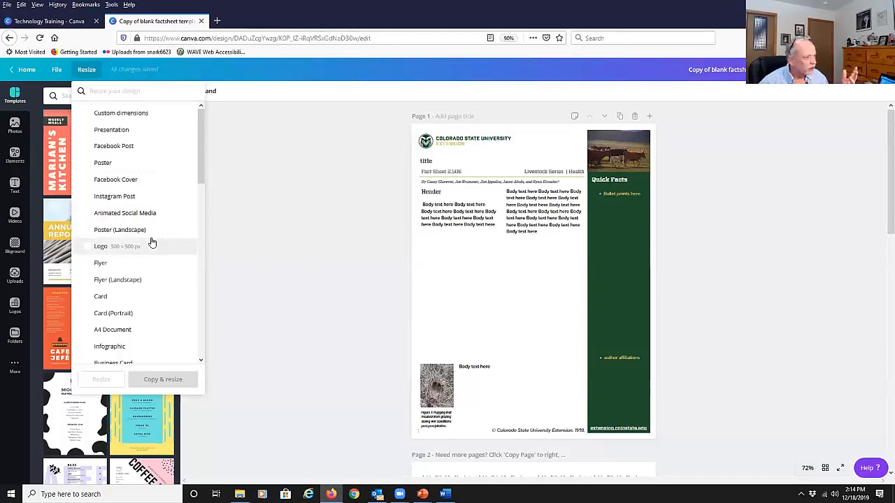
pyautogui.click(809, 273)
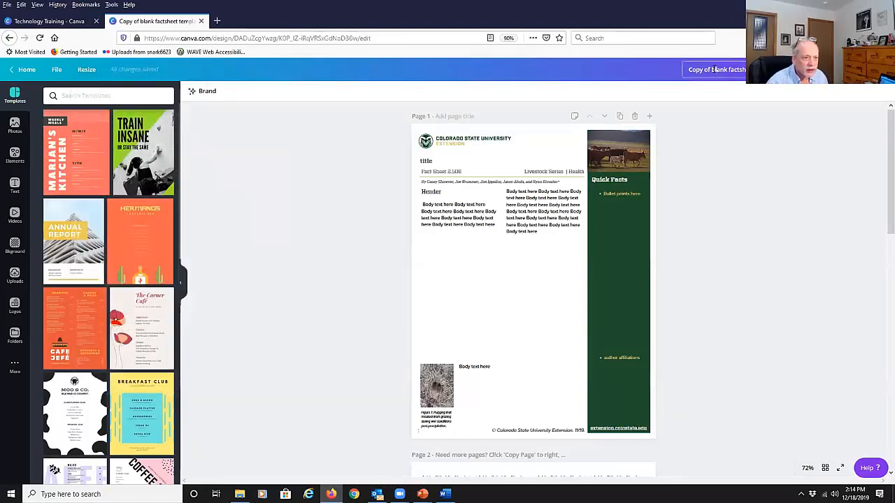
# - Remove "Copy of" from the design's title and open its sharing options
pyautogui.press('Delete')
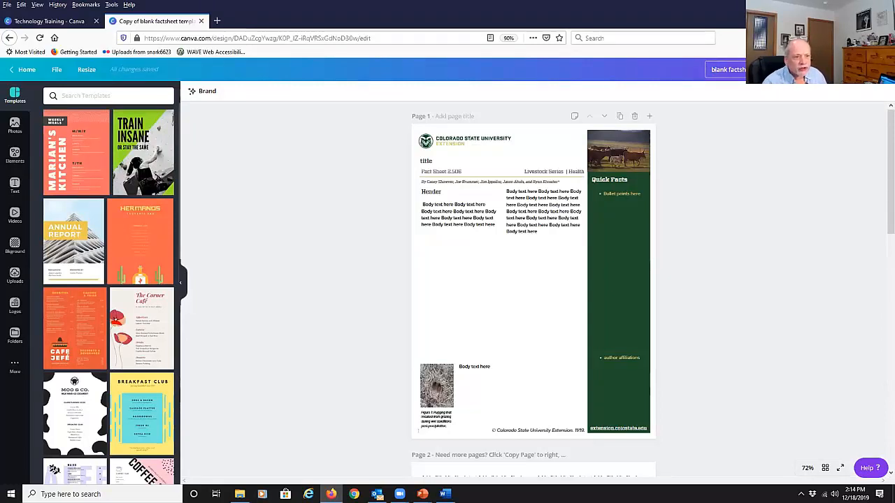
pyautogui.click(810, 69)
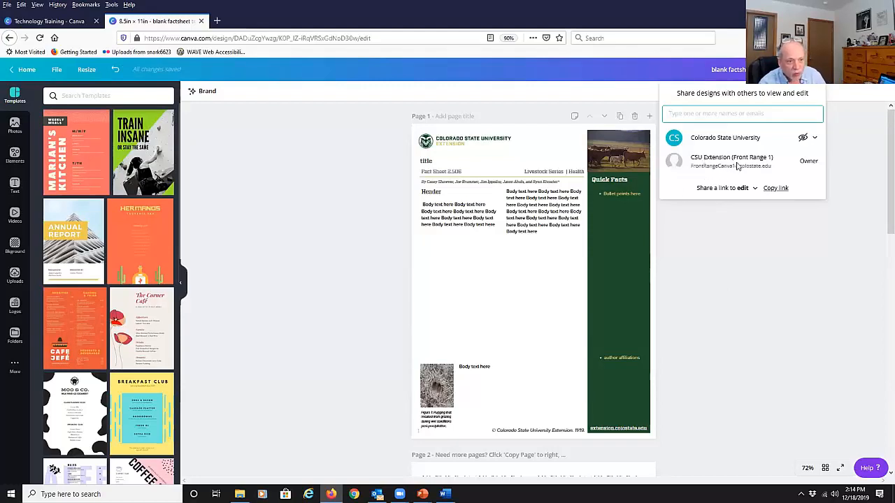
# - Review the file types for downloading the factsheet and the other publishing options, and leave without downloading
pyautogui.click(832, 70)
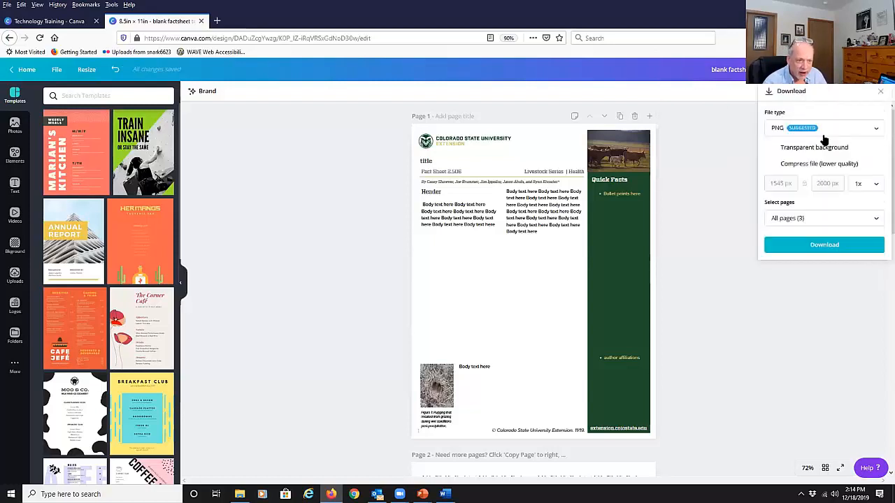
pyautogui.click(875, 133)
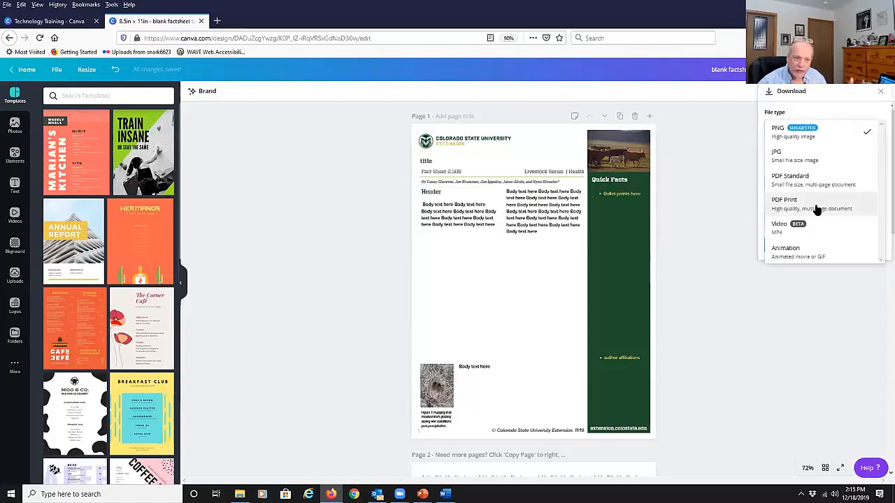
pyautogui.click(713, 213)
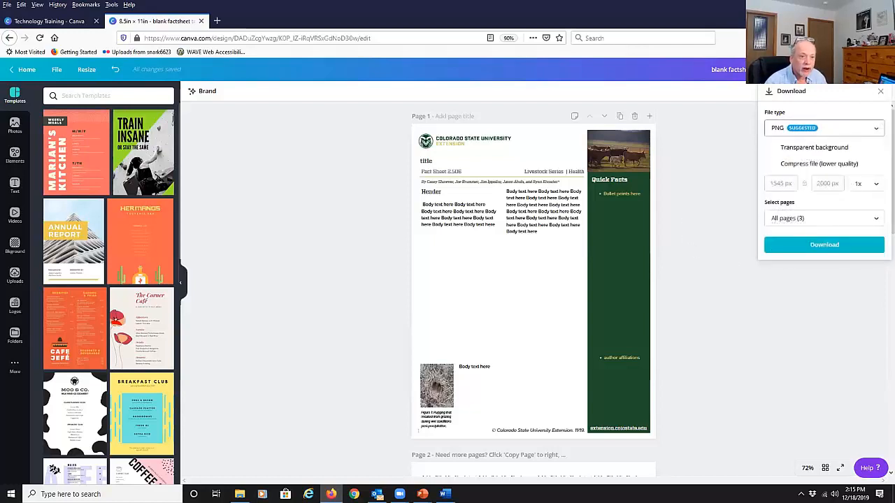
pyautogui.click(881, 91)
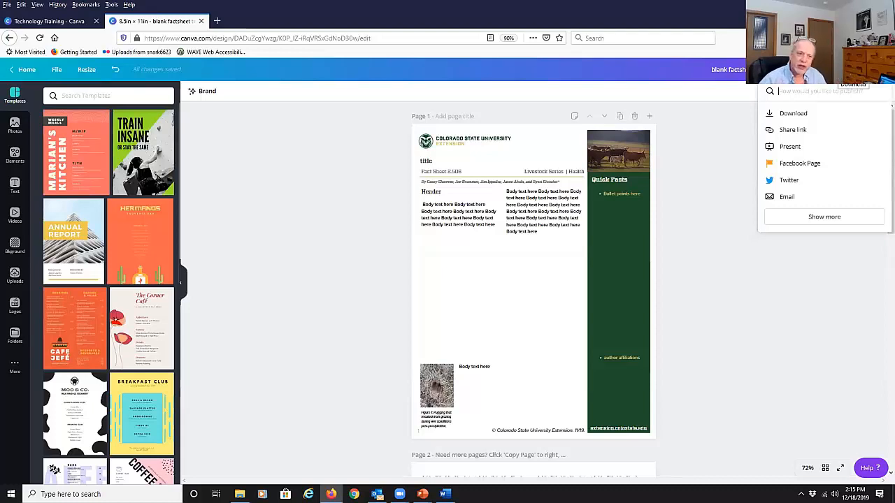
pyautogui.click(705, 162)
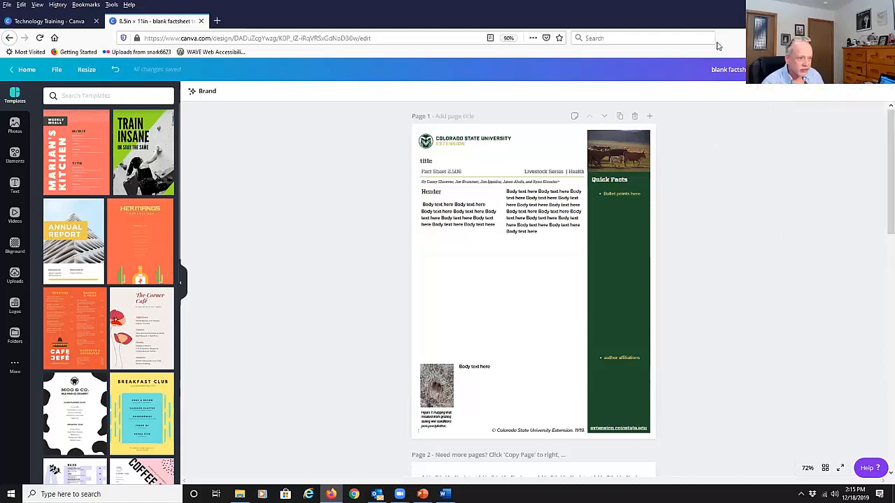
# - Review the font, size and colour choices for the first-column text box with the header, without changing any
pyautogui.click(461, 222)
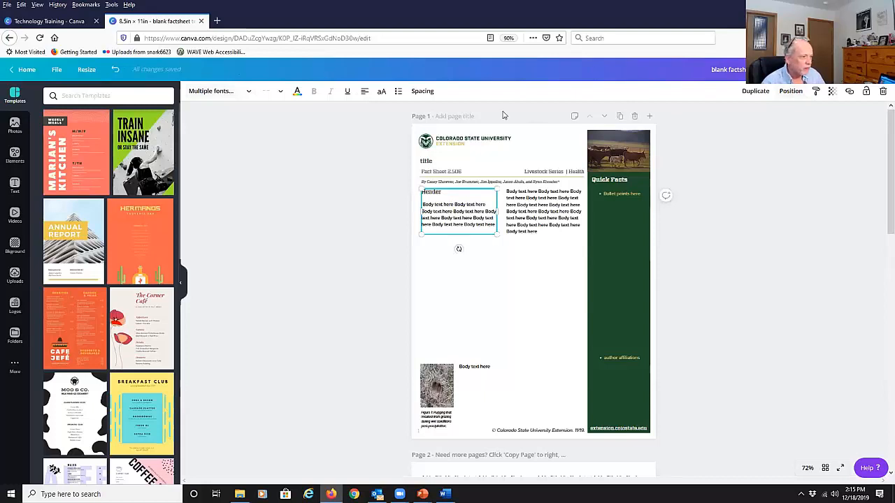
pyautogui.click(249, 93)
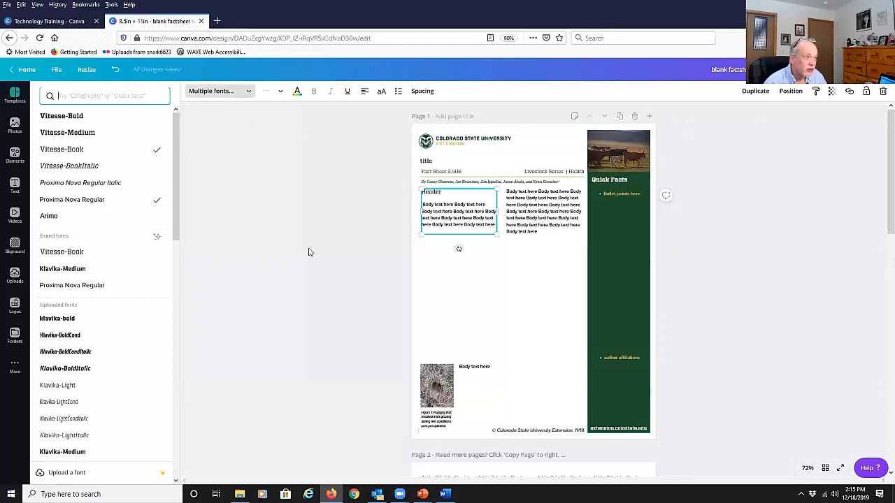
pyautogui.click(281, 91)
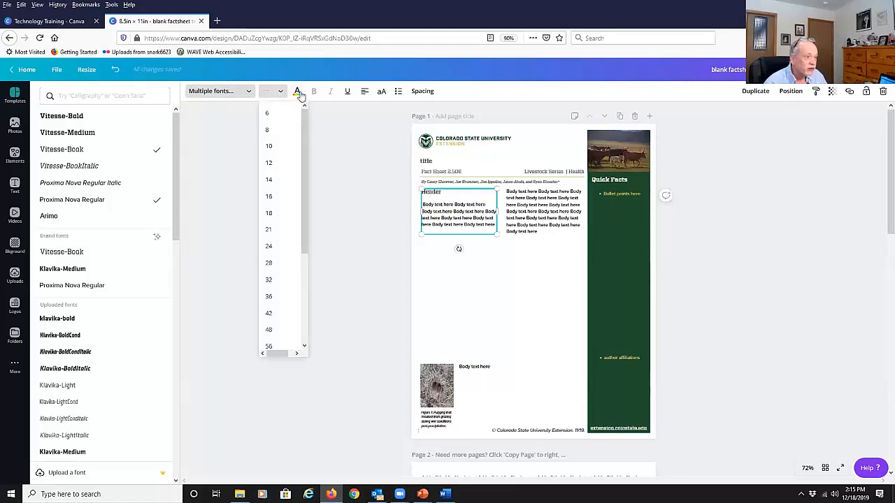
pyautogui.click(297, 92)
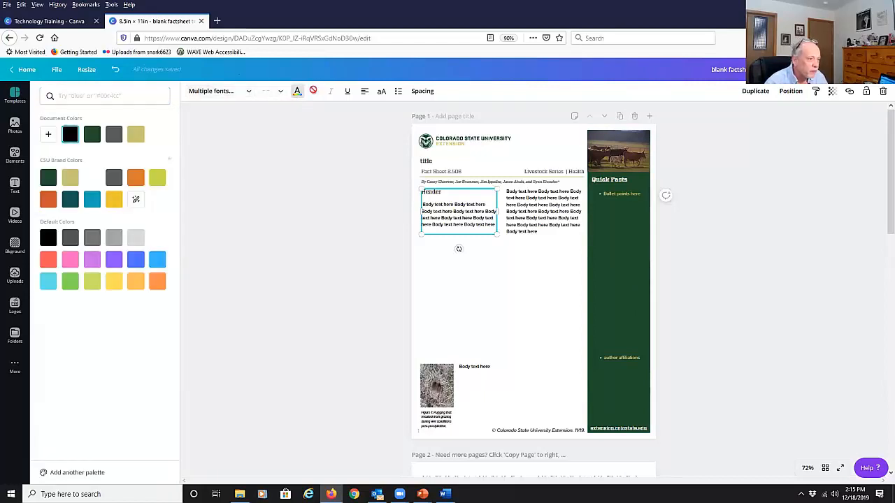
pyautogui.click(332, 160)
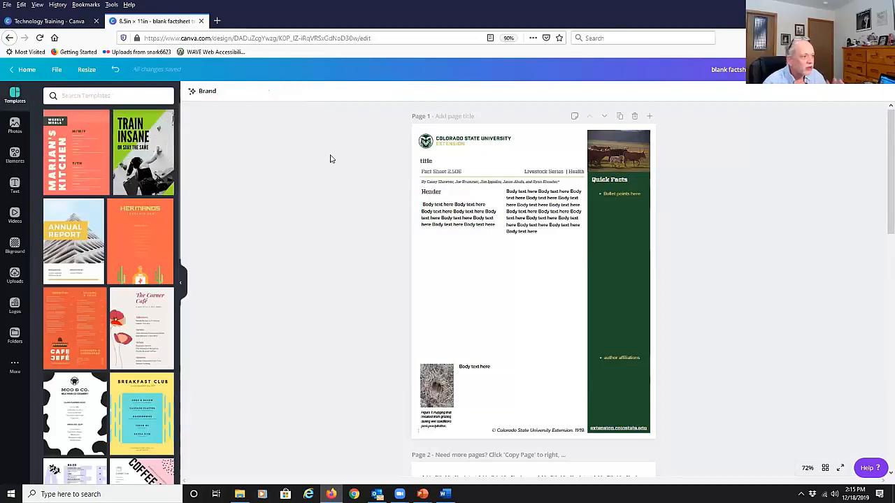
# - Check the font list for the body text beneath the header in the first column, and leave the font as is
pyautogui.click(467, 206)
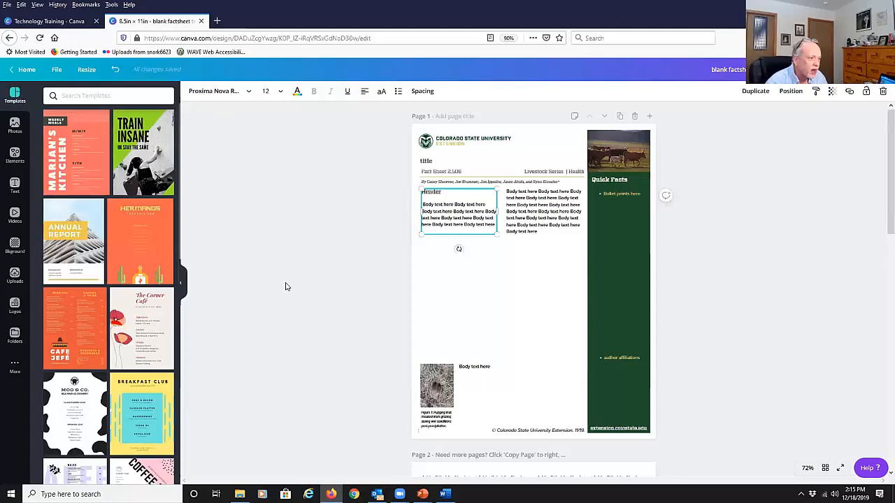
pyautogui.click(218, 93)
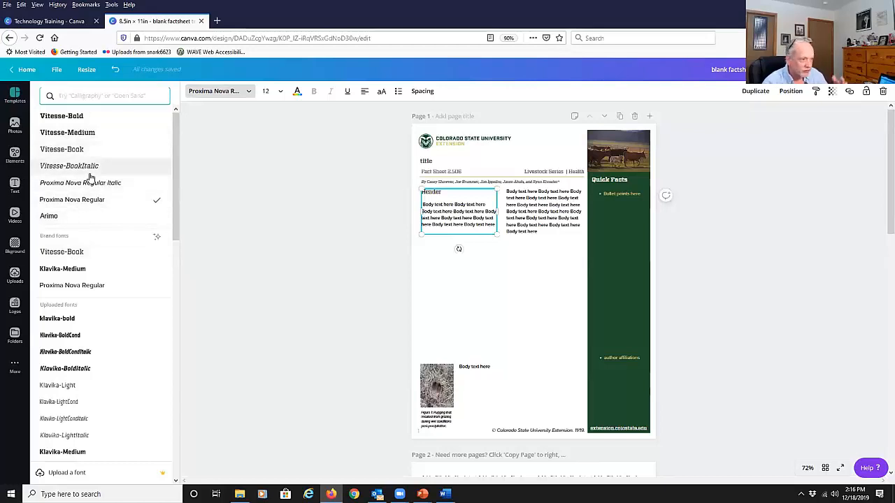
pyautogui.click(276, 136)
# - View the letter, line height and anchor spacing settings of the first-column text box, and close them
pyautogui.click(426, 201)
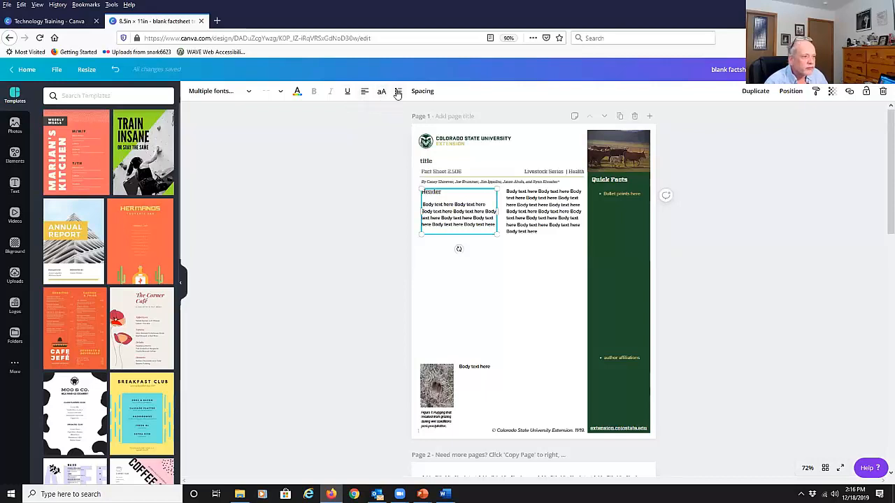
pyautogui.click(422, 91)
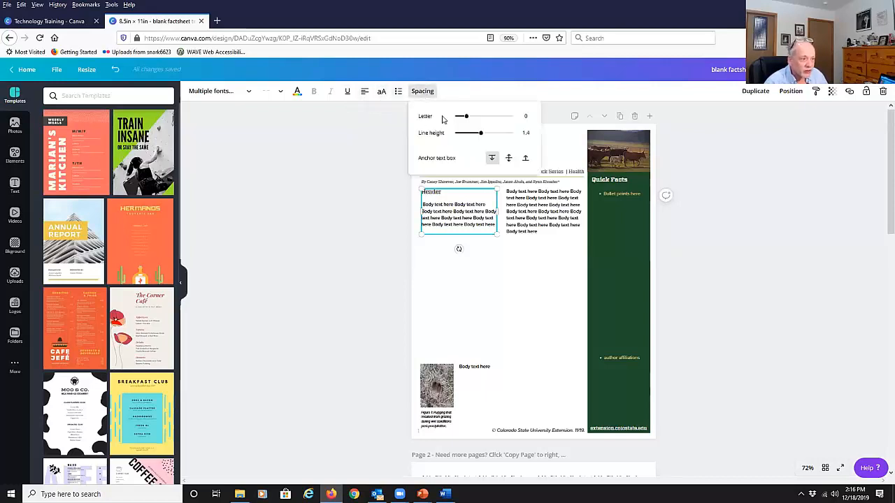
pyautogui.click(415, 153)
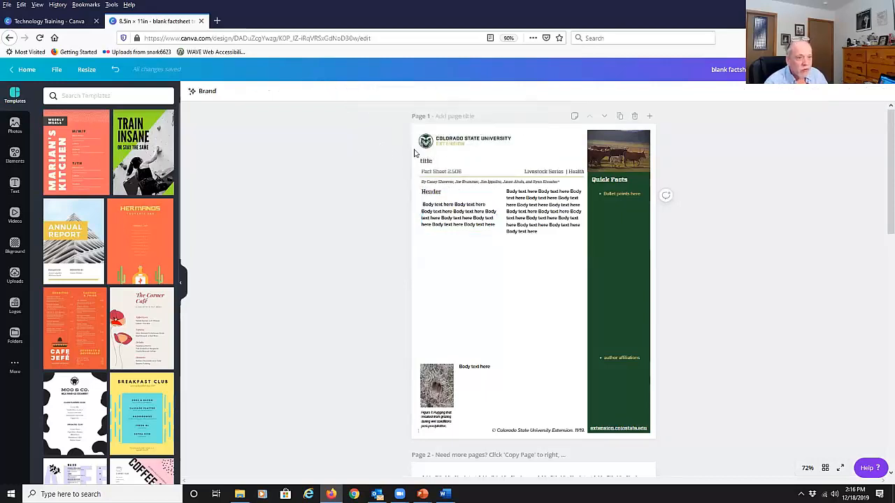
# - View the layering and page alignment options for the first-column text box without applying any
pyautogui.click(446, 223)
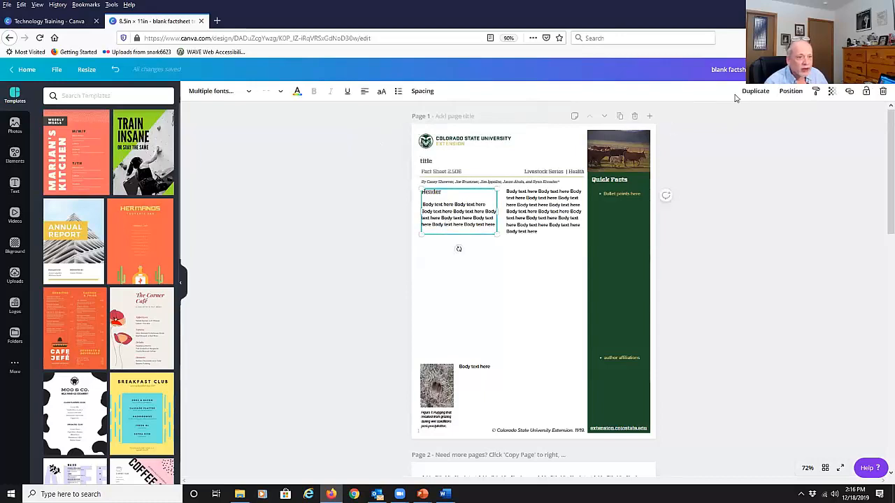
pyautogui.click(793, 92)
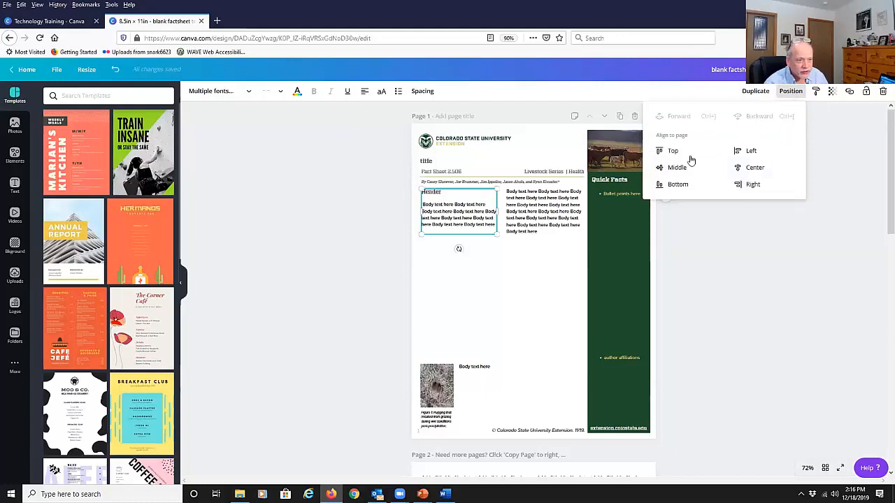
pyautogui.click(813, 222)
# - Select the second-column body text box and view its link entry
pyautogui.click(551, 198)
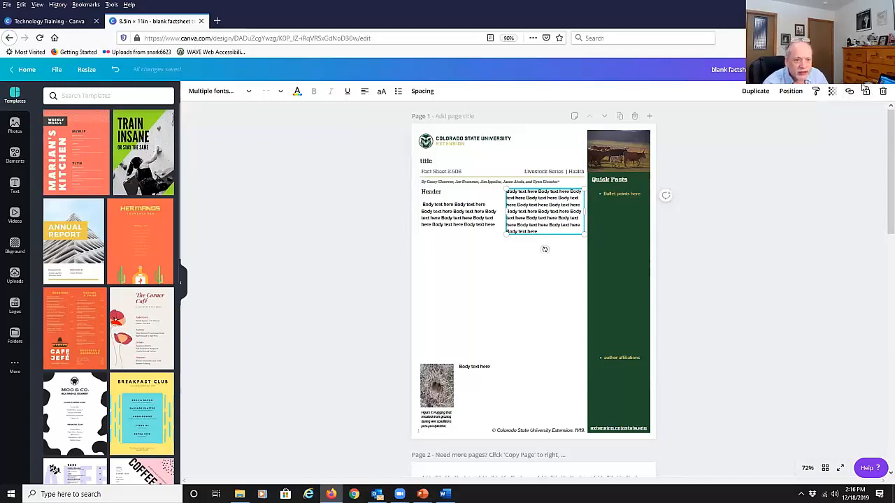
pyautogui.click(547, 171)
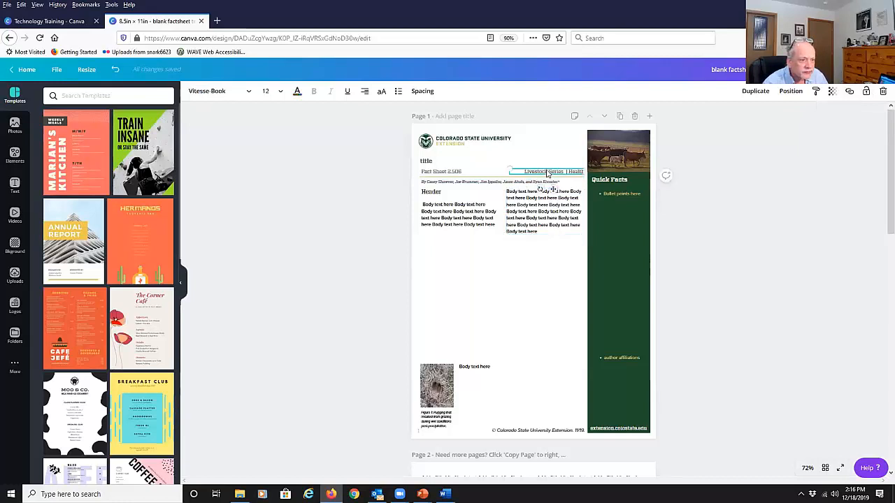
pyautogui.click(494, 244)
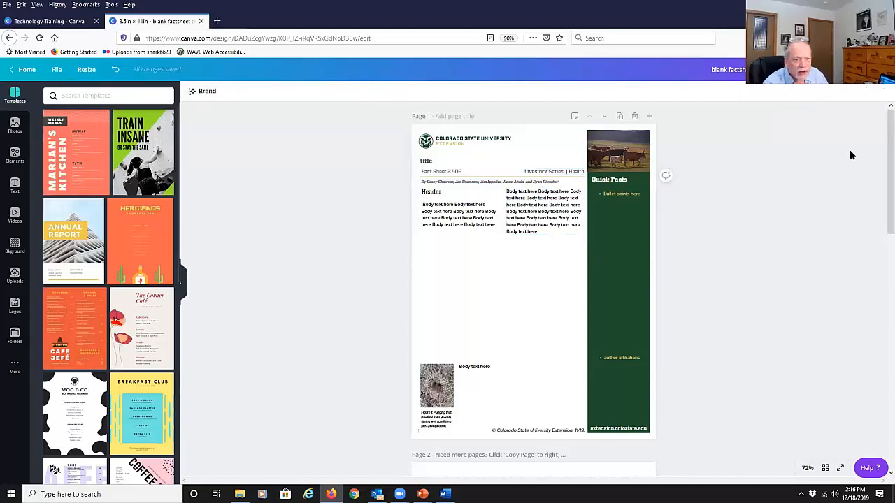
pyautogui.click(532, 215)
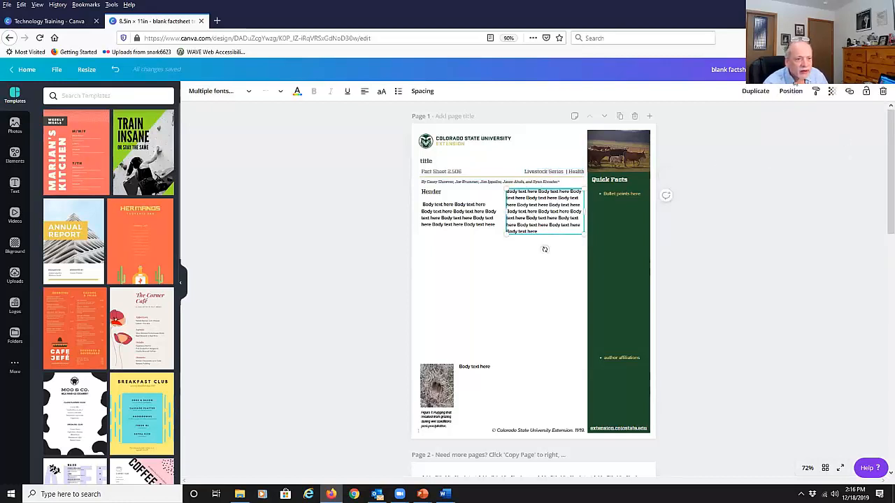
pyautogui.click(850, 93)
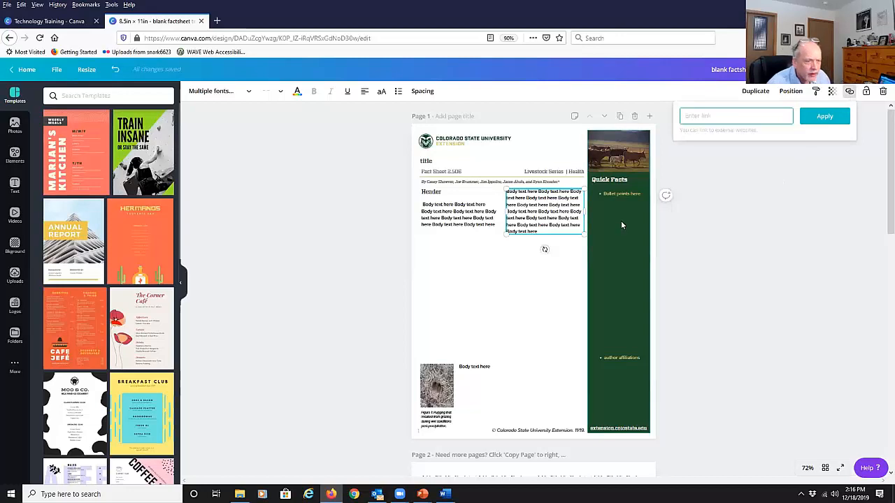
# - Highlight "Body text here Body" in the second column, view the link entry for it, and leave without adding a link
pyautogui.doubleClick(555, 211)
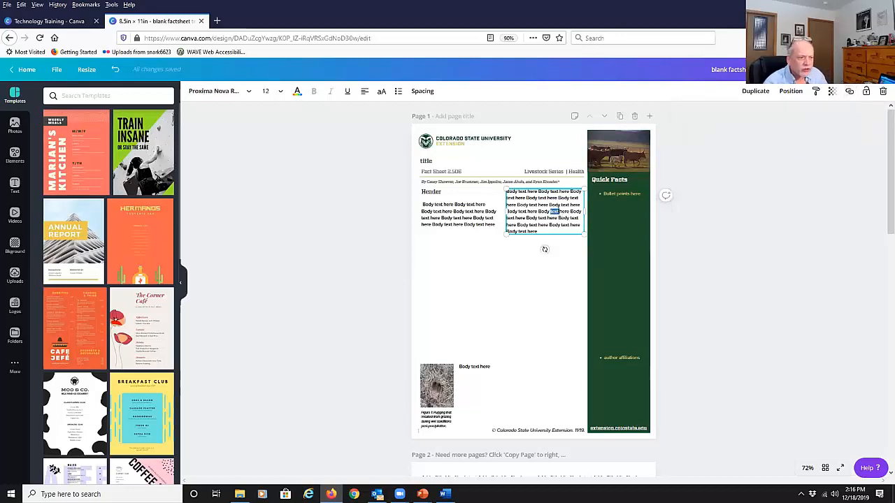
pyautogui.click(518, 205)
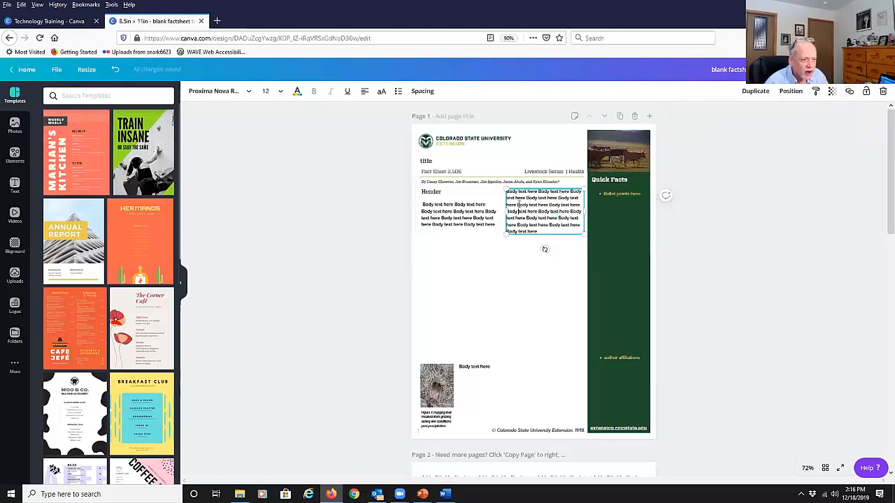
pyautogui.moveTo(518, 204); pyautogui.dragTo(560, 205)
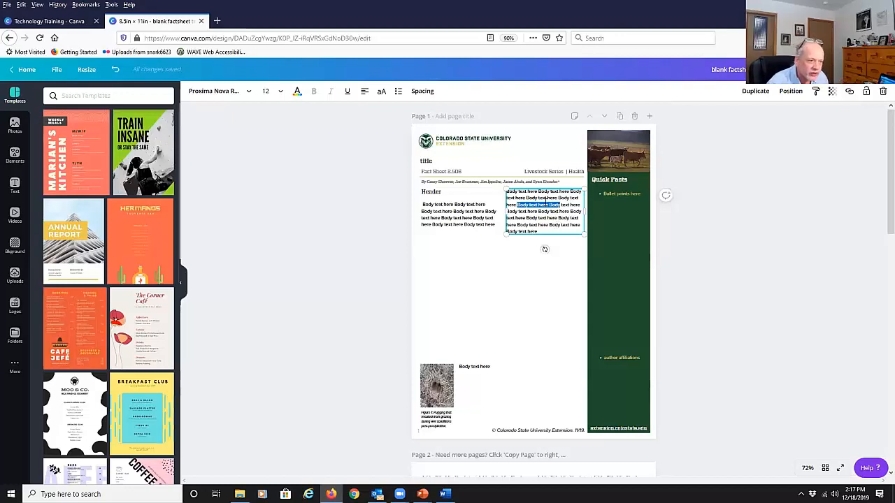
pyautogui.click(849, 92)
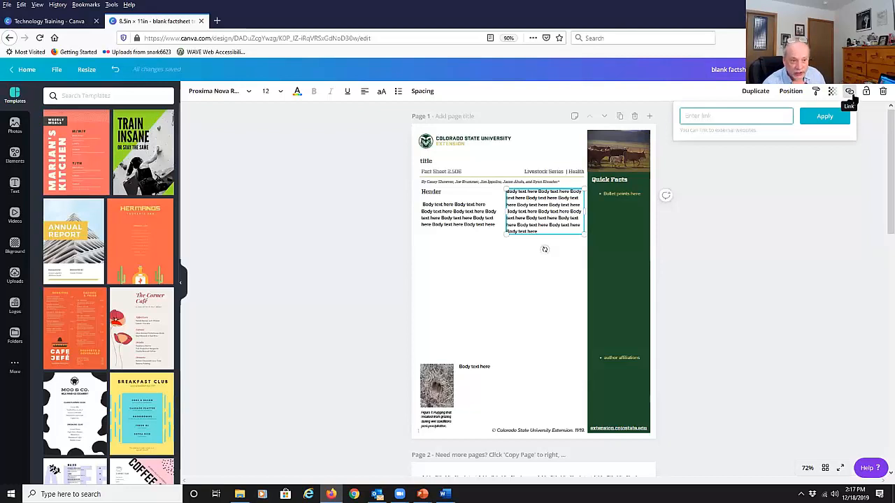
pyautogui.click(795, 197)
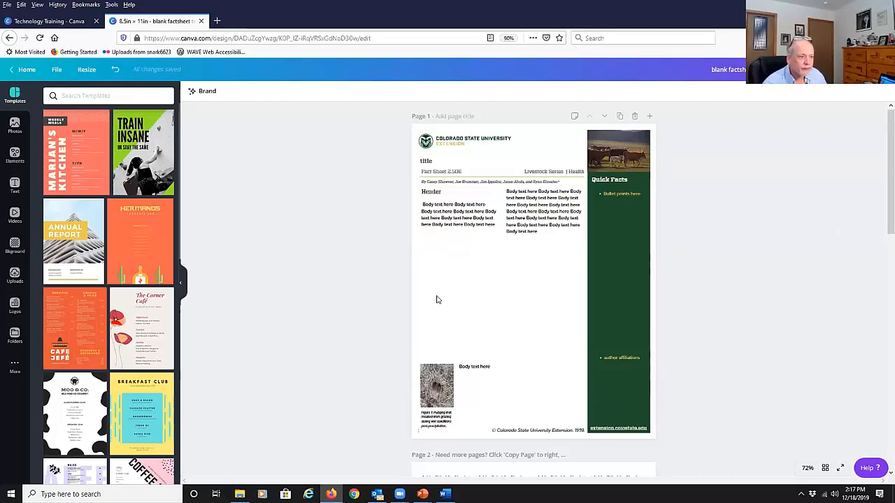
# - Browse the ready-made design templates without applying one to the factsheet
pyautogui.click(515, 213)
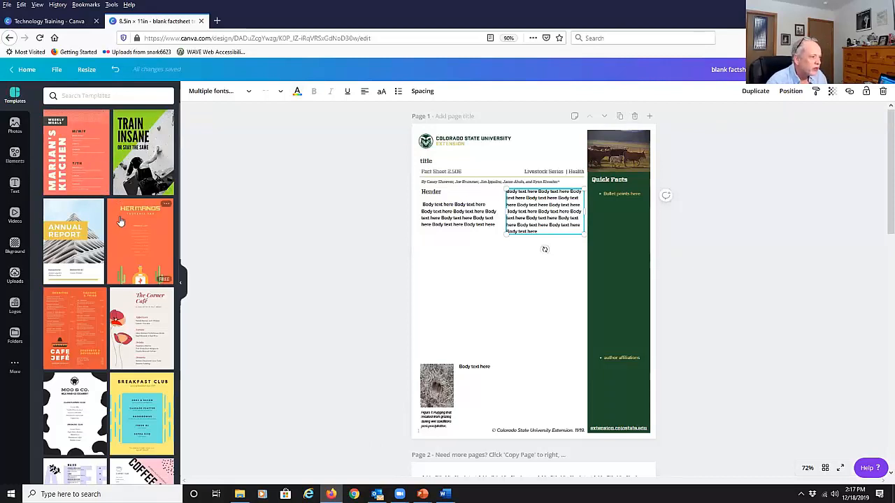
pyautogui.scroll(-15, 121, 221)
pyautogui.scroll(15, 116, 233)
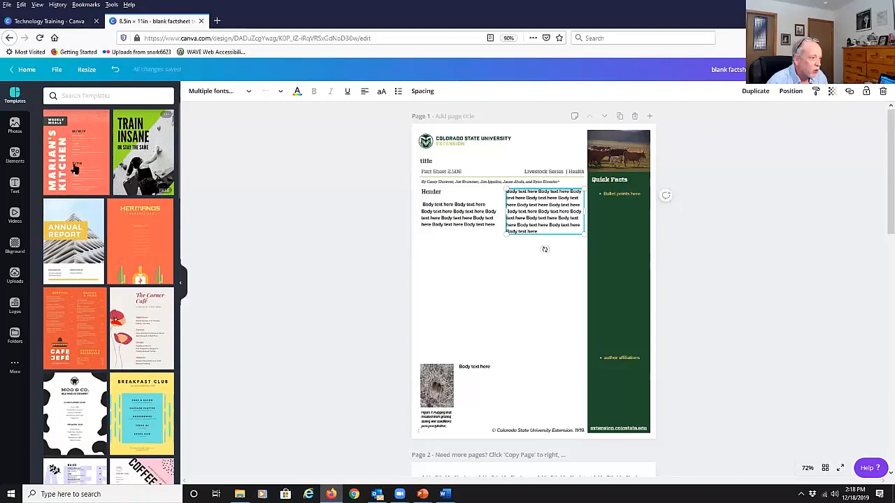
# - Browse the photo library's recently used and trending images, checking which are free and which must be purchased
pyautogui.click(12, 126)
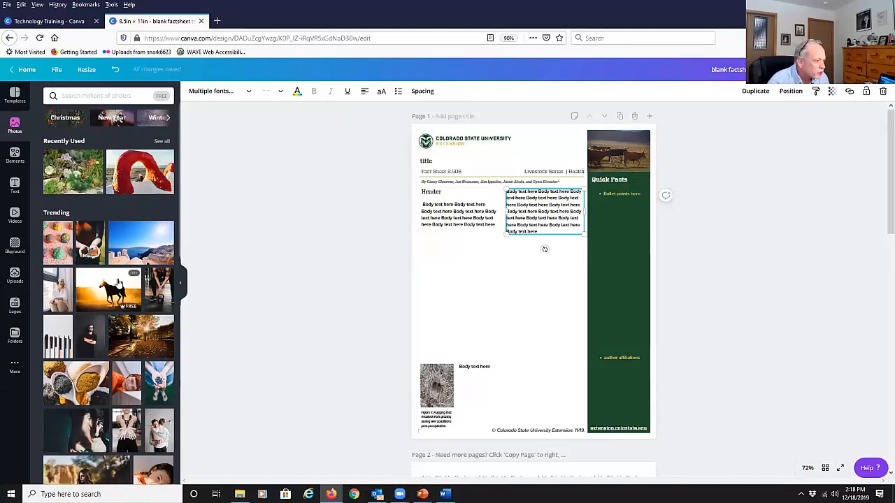
pyautogui.scroll(-5, 106, 302)
pyautogui.scroll(-5, 105, 304)
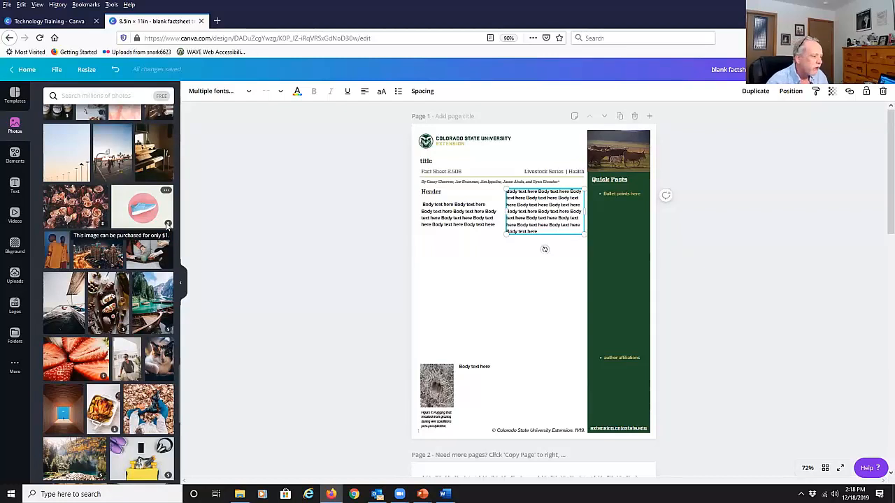
pyautogui.scroll(-8, 124, 344)
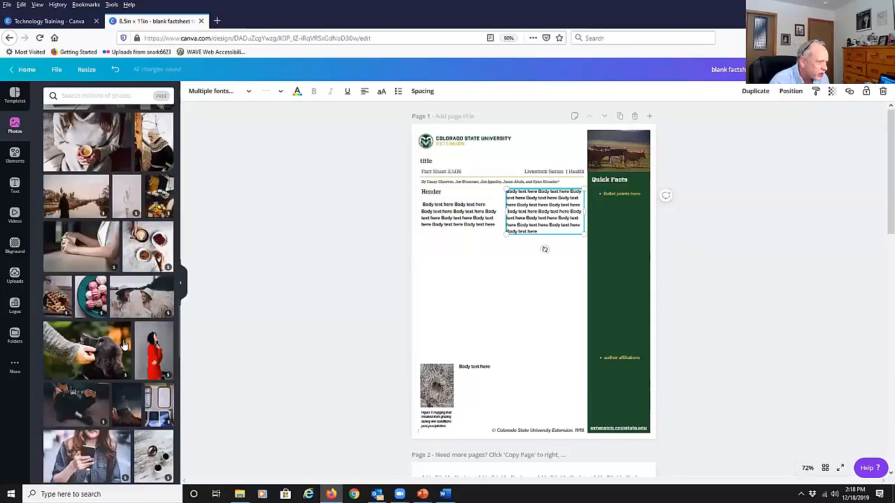
pyautogui.scroll(10, 124, 345)
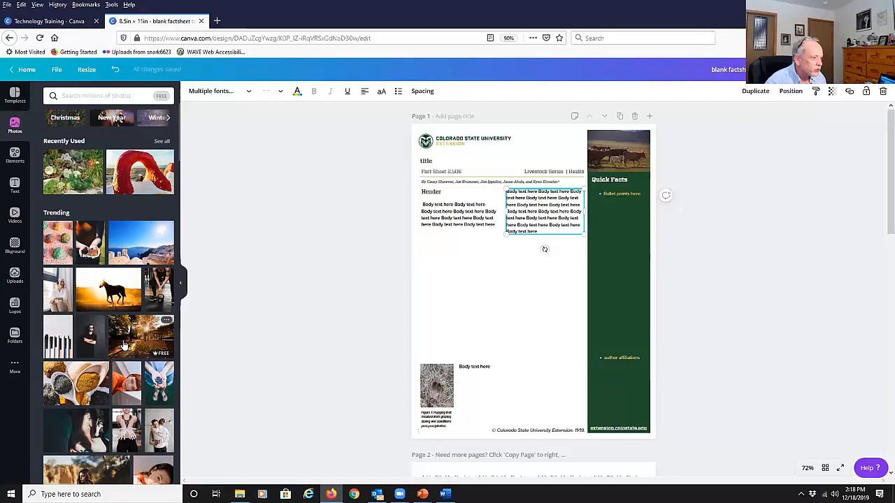
pyautogui.scroll(-5, 136, 397)
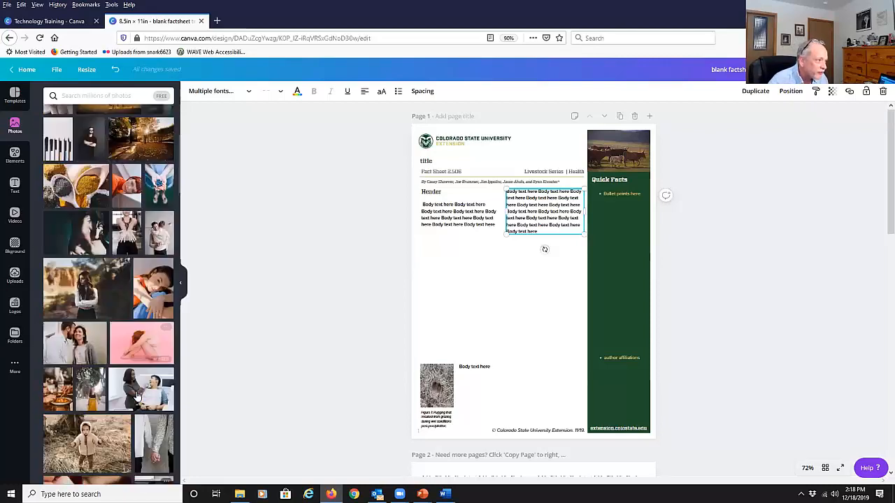
pyautogui.scroll(5, 137, 397)
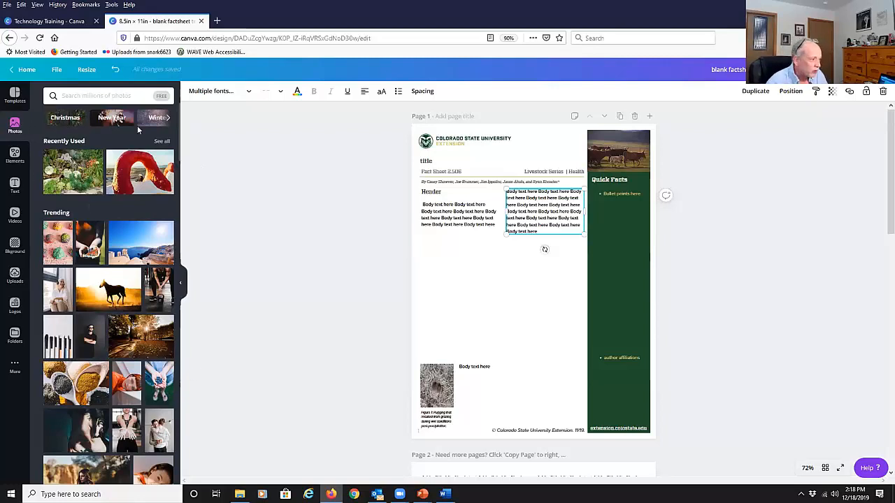
# - View the elements library, and add brand-style heading, subheading and body text to page 1, stacking them below one another
pyautogui.click(15, 155)
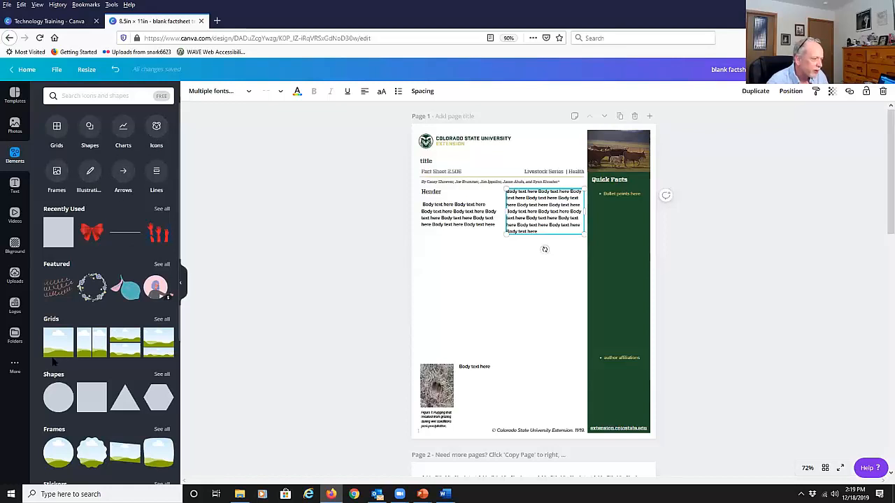
pyautogui.click(14, 188)
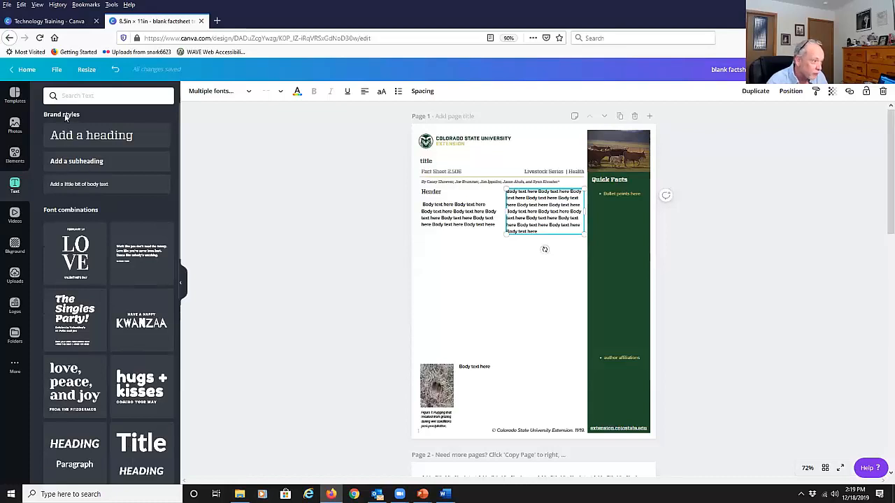
pyautogui.click(96, 137)
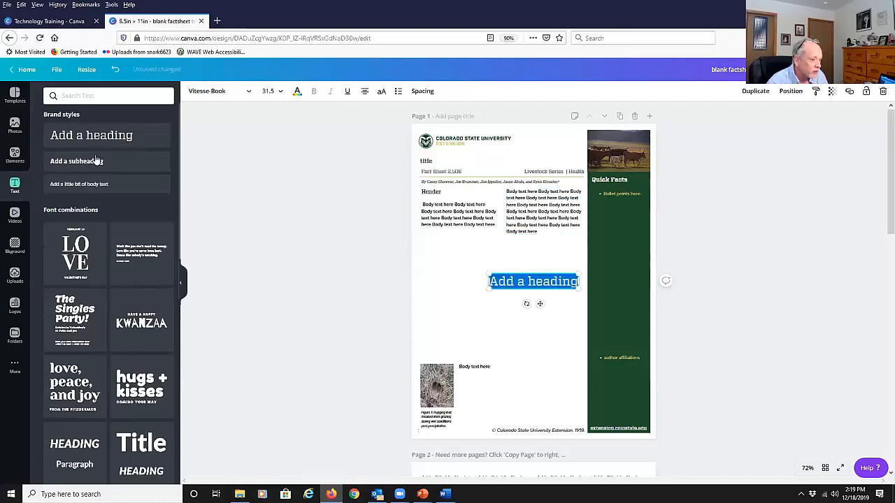
pyautogui.click(97, 160)
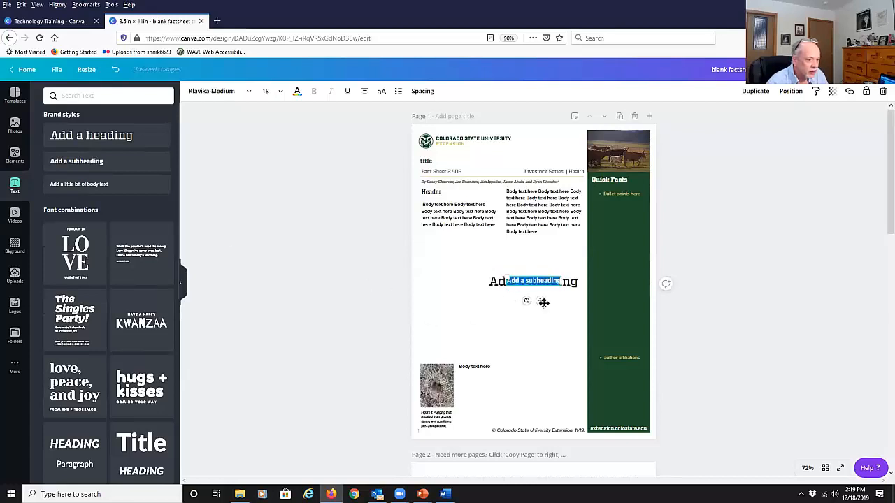
pyautogui.moveTo(542, 309); pyautogui.dragTo(539, 321)
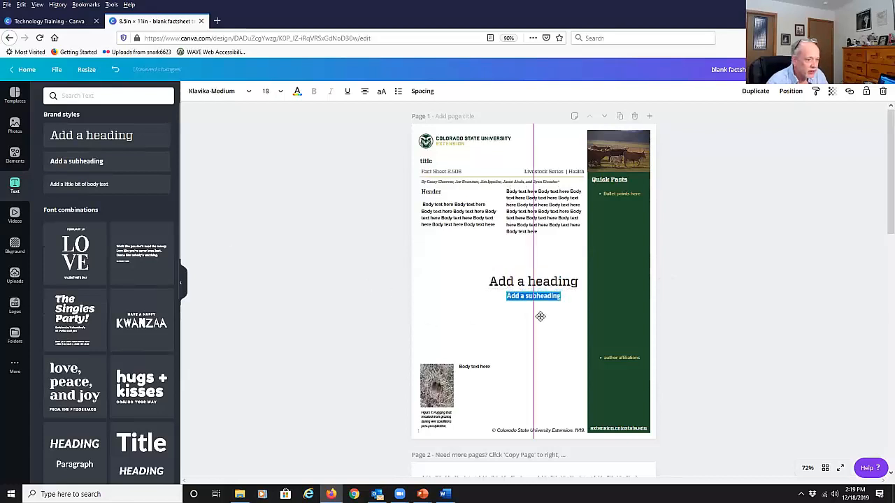
pyautogui.click(77, 185)
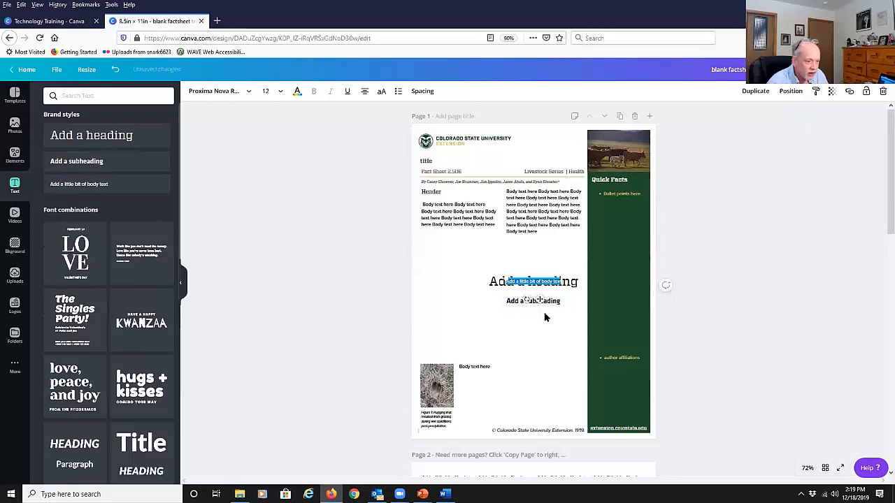
pyautogui.click(529, 337)
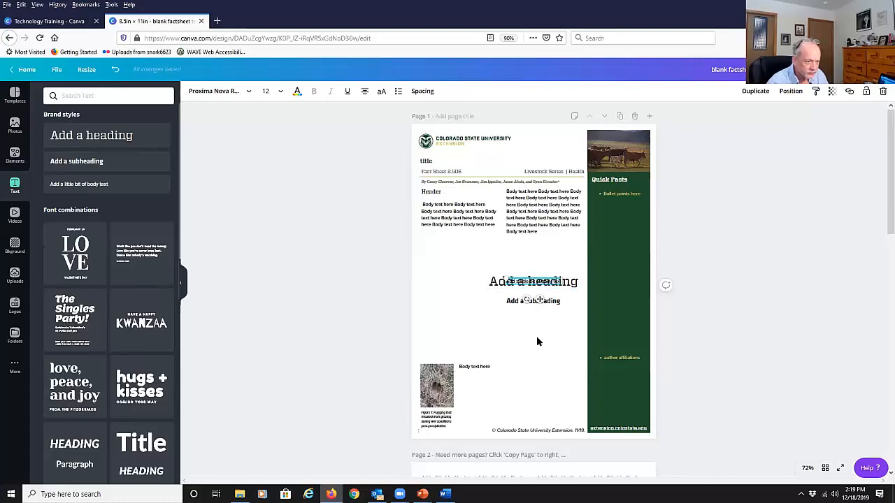
pyautogui.moveTo(525, 287); pyautogui.dragTo(528, 330)
# - Compare the fonts and sizes of the added heading, subheading and body text with the factsheet's title
pyautogui.click(513, 286)
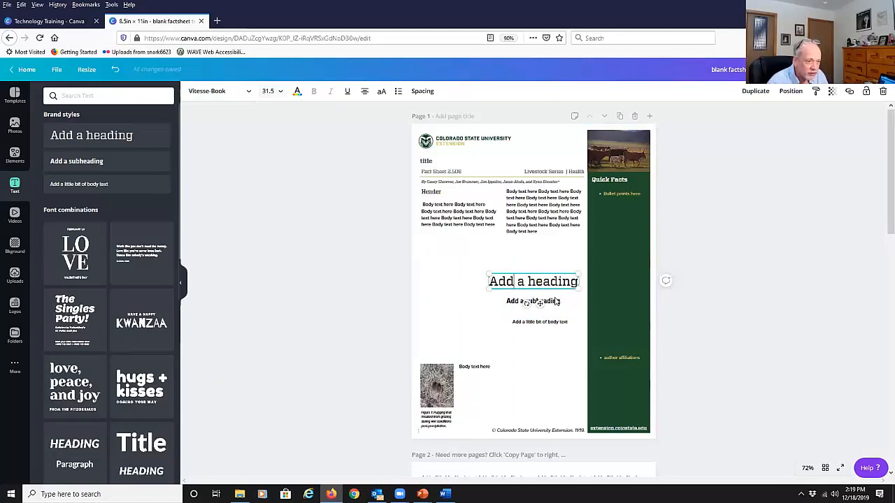
pyautogui.click(426, 162)
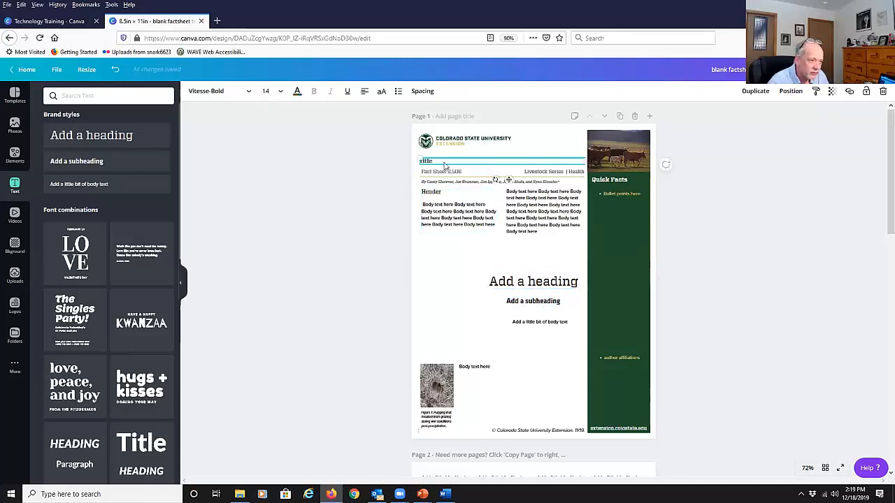
pyautogui.click(542, 304)
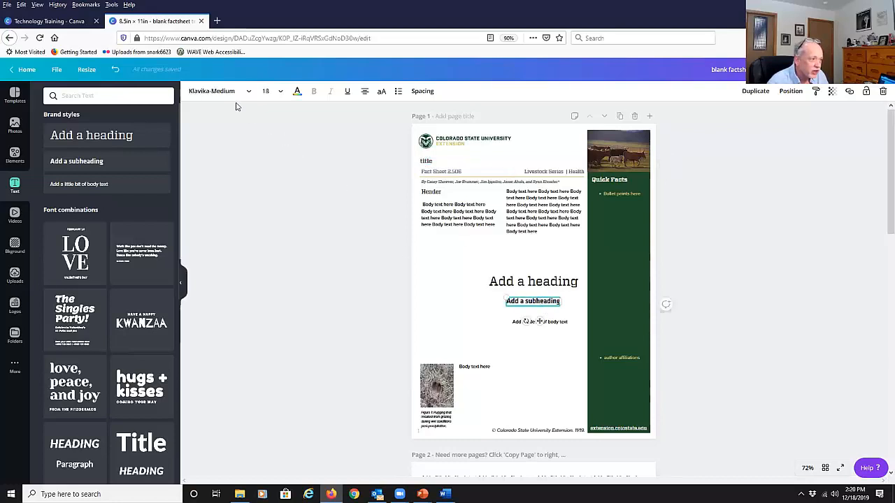
pyautogui.click(551, 323)
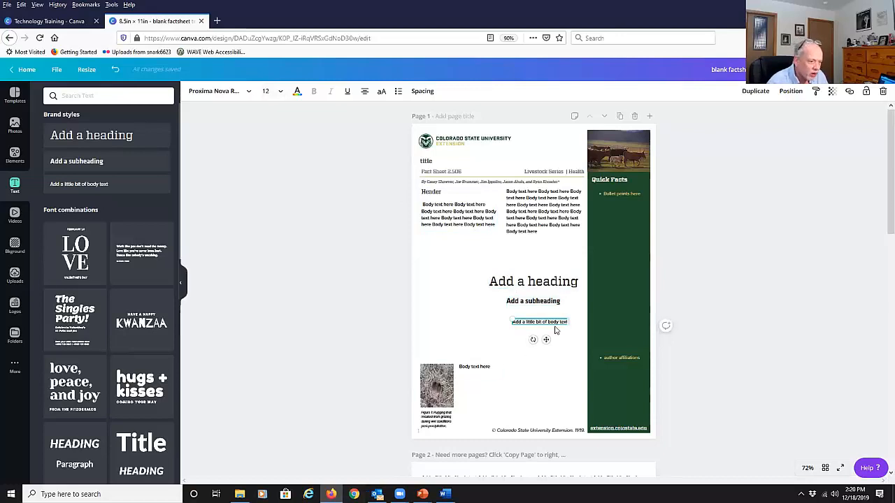
pyautogui.click(519, 282)
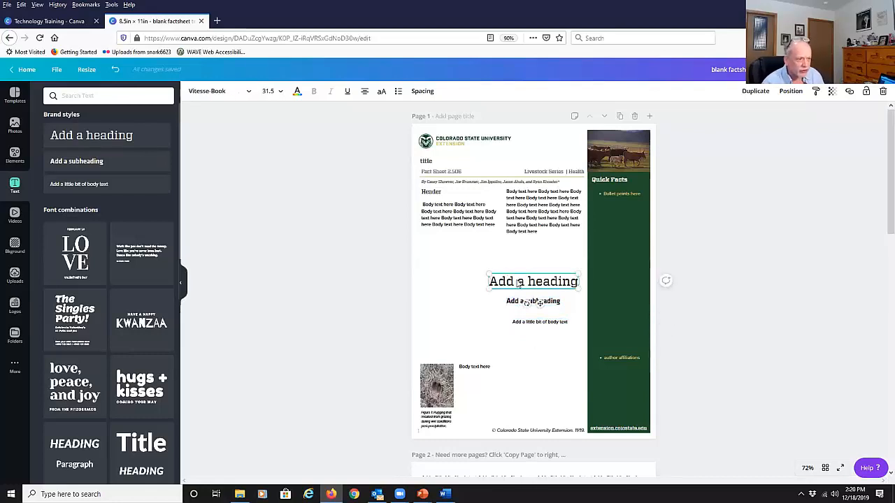
pyautogui.click(428, 162)
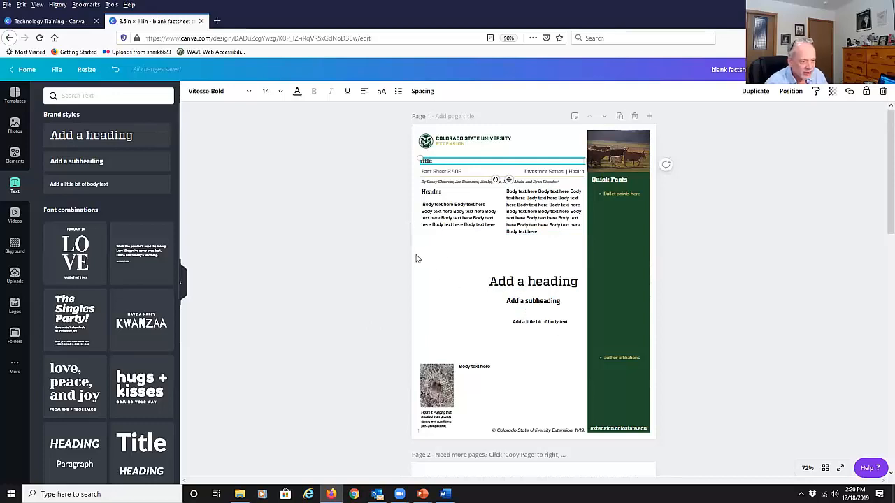
# - Delete the added heading, subheading and body text boxes from page 1 together
pyautogui.moveTo(416, 256); pyautogui.dragTo(538, 339)
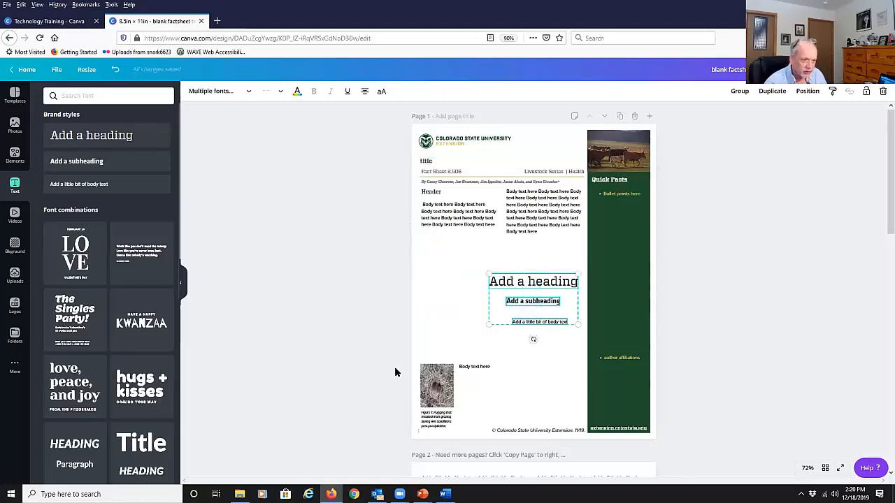
pyautogui.press('Delete')
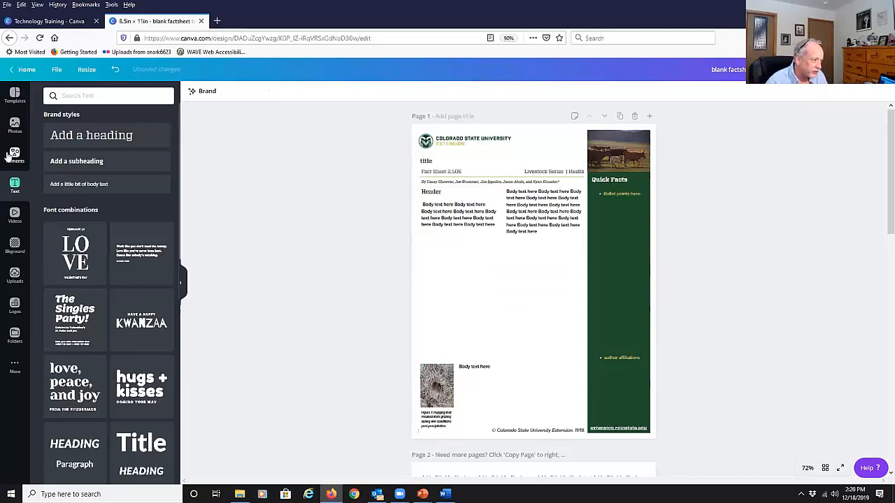
# - View the stock videos, and try the orange, teal striped and white patterned backgrounds on page 1 before restoring plain white
pyautogui.click(17, 218)
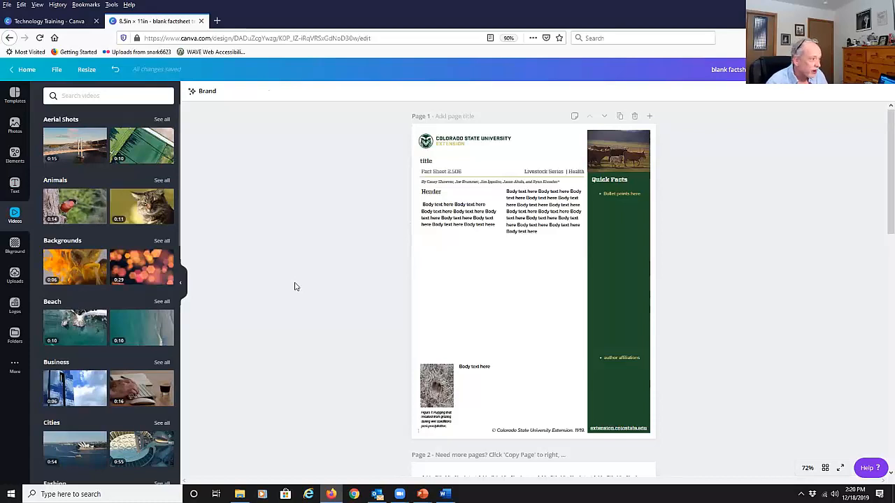
pyautogui.click(11, 248)
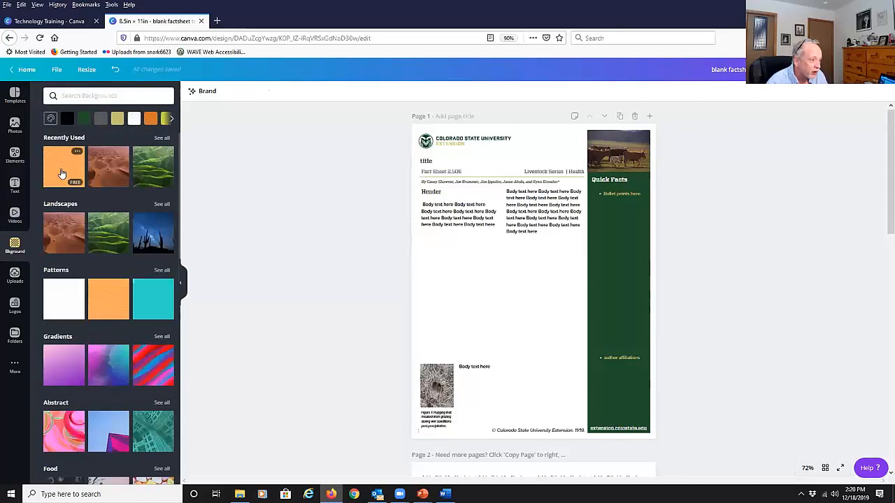
pyautogui.click(61, 174)
pyautogui.click(160, 315)
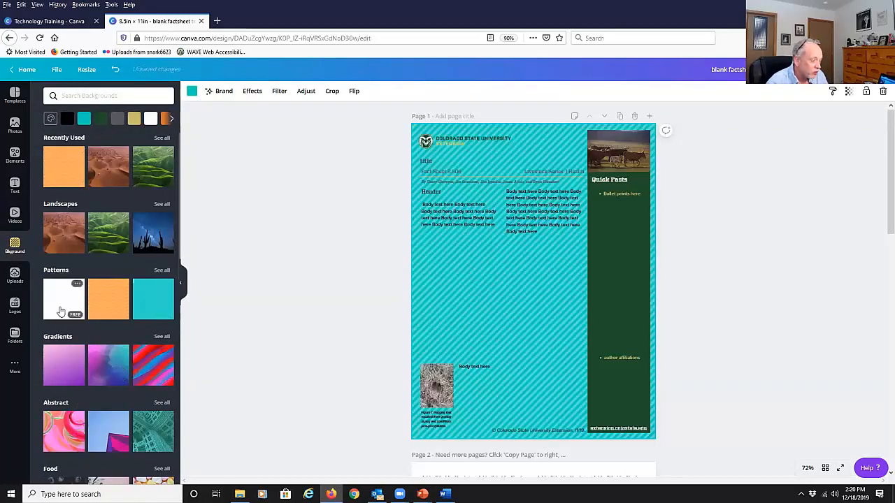
pyautogui.click(61, 312)
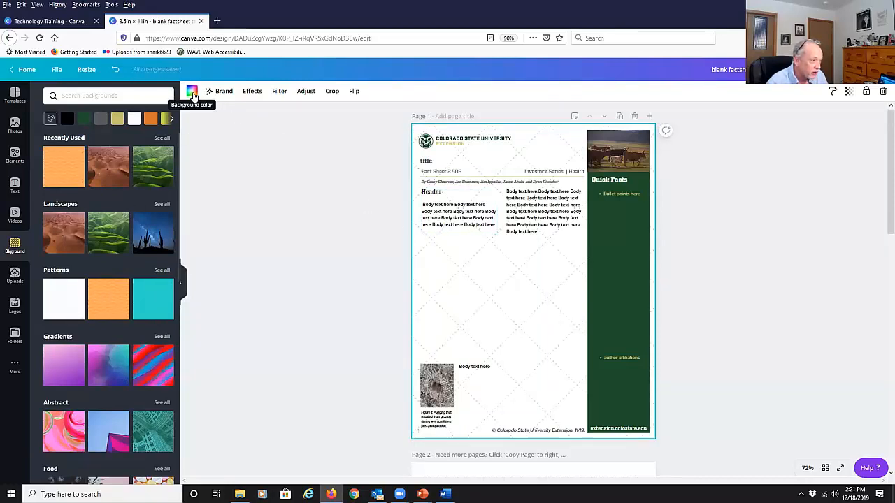
pyautogui.click(135, 119)
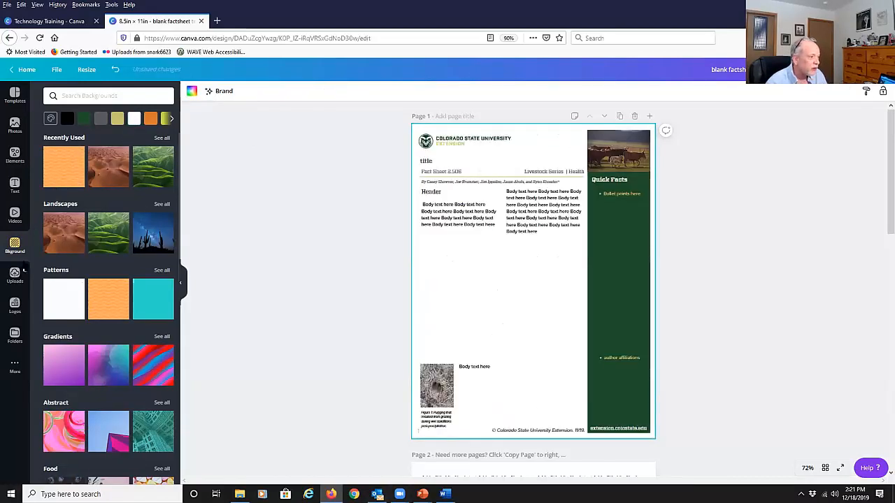
# - Browse the uploaded images without adding any to the factsheet
pyautogui.click(15, 276)
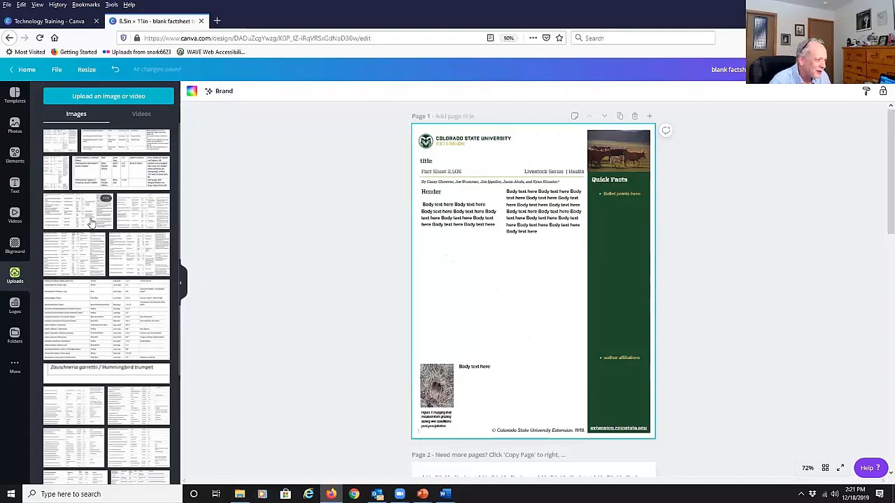
pyautogui.scroll(-3, 91, 222)
pyautogui.scroll(-10, 91, 222)
pyautogui.scroll(7, 90, 222)
pyautogui.scroll(7, 91, 222)
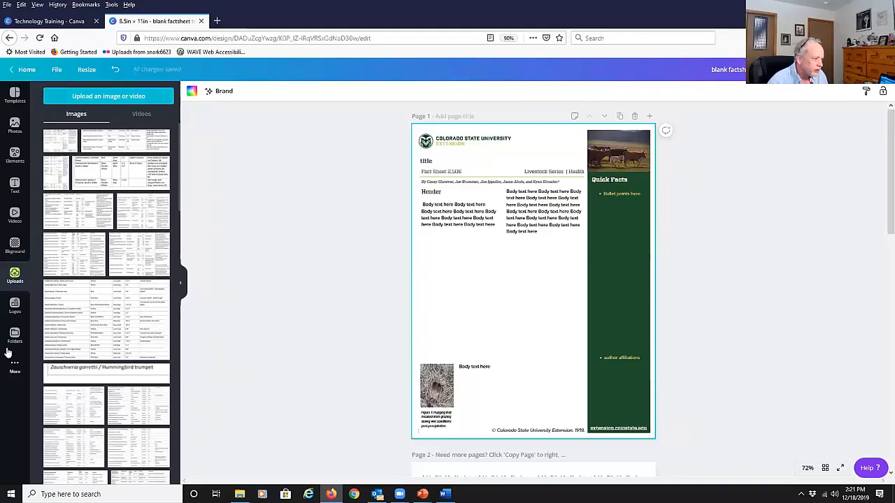
# - View the available extension logos, your own folders and the additional Canva apps, leaving nothing on the page selected
pyautogui.click(14, 306)
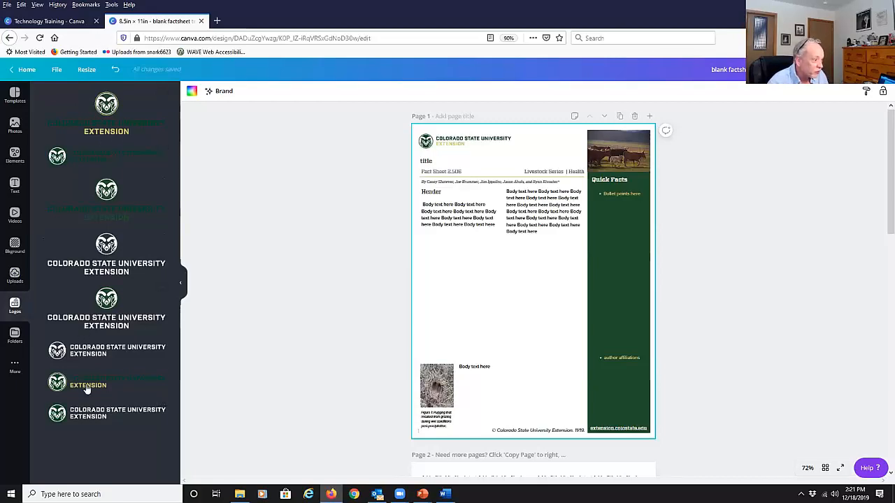
pyautogui.click(15, 334)
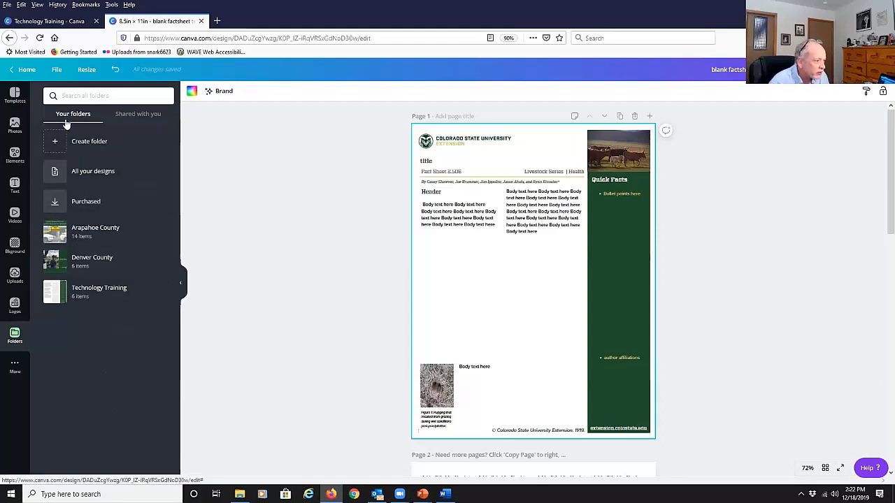
pyautogui.click(15, 366)
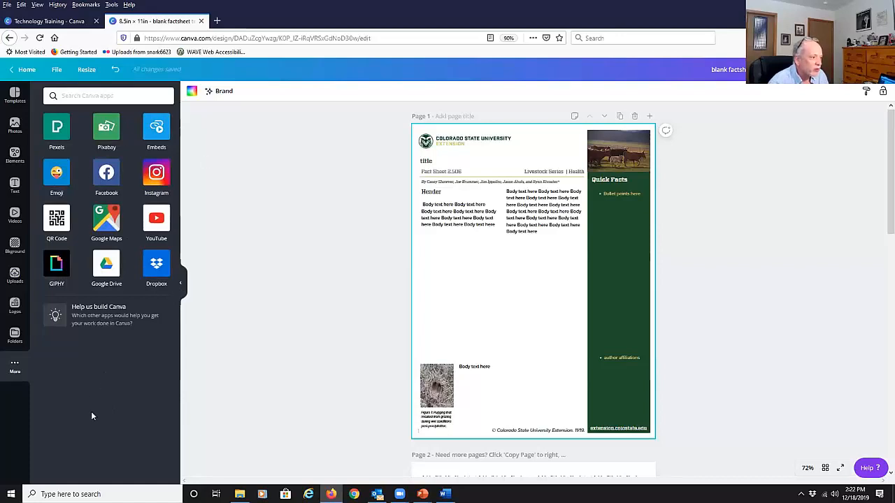
pyautogui.click(283, 378)
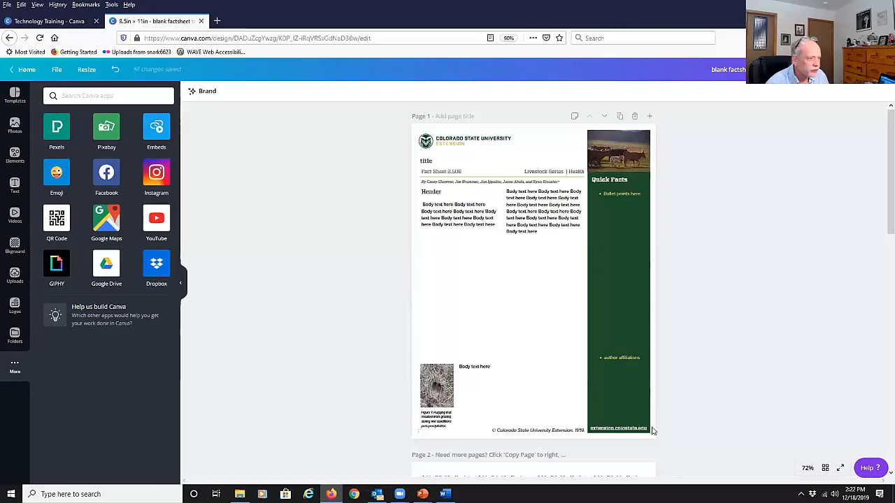
# - Switch to the PowerPoint slide show and view the Workspace slide
pyautogui.hotkey('alt', 'Tab')
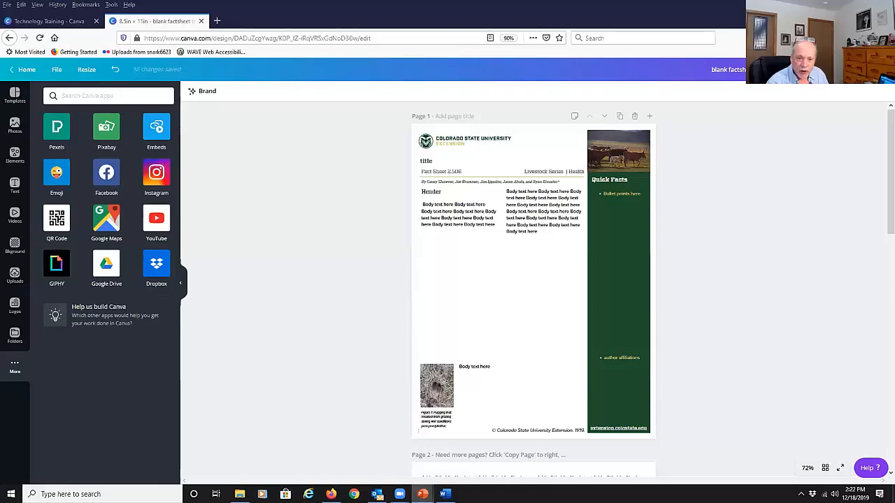
pyautogui.hotkey('alt', 'Tab')
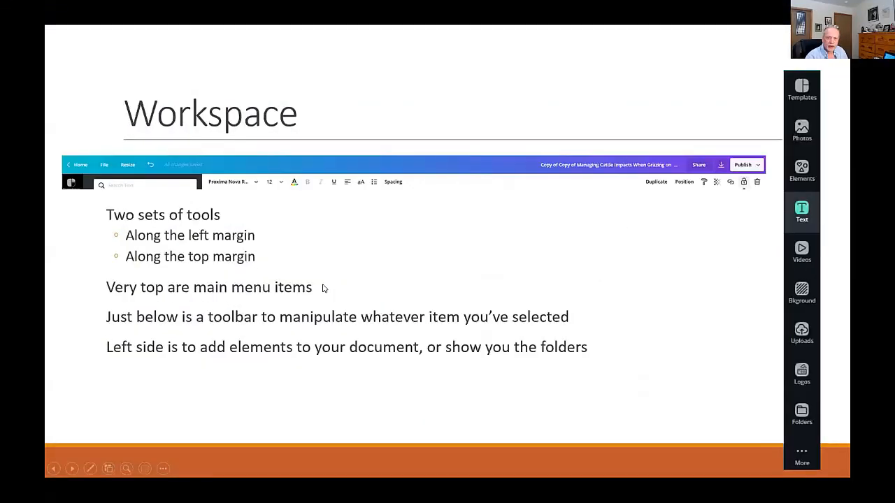
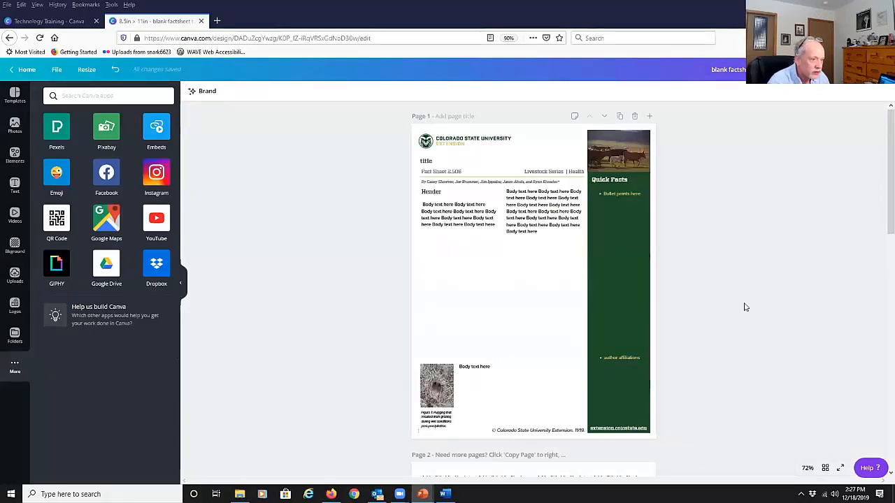
# - Open the "title" text box on page 1 of the Canva factsheet for editing
pyautogui.hotkey('ctrl', '+')
pyautogui.hotkey('ctrl', '+')
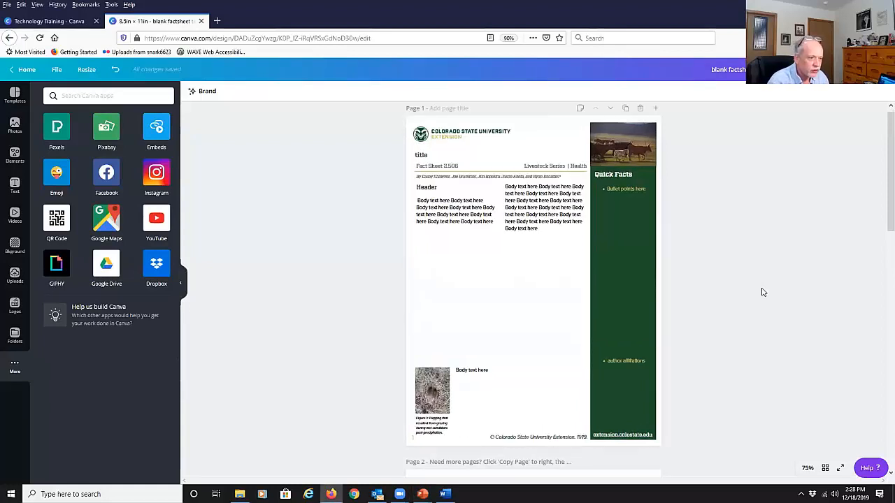
pyautogui.hotkey('ctrl', '+')
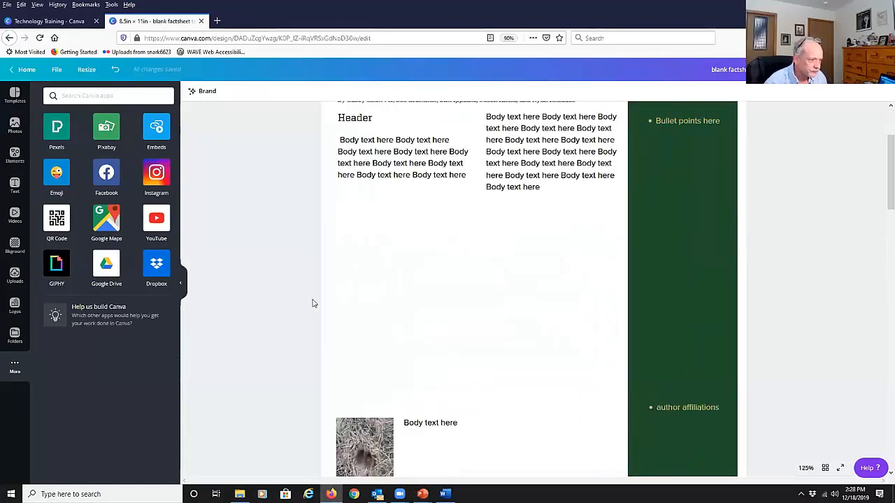
pyautogui.scroll(2, 254, 297)
pyautogui.scroll(3, 254, 297)
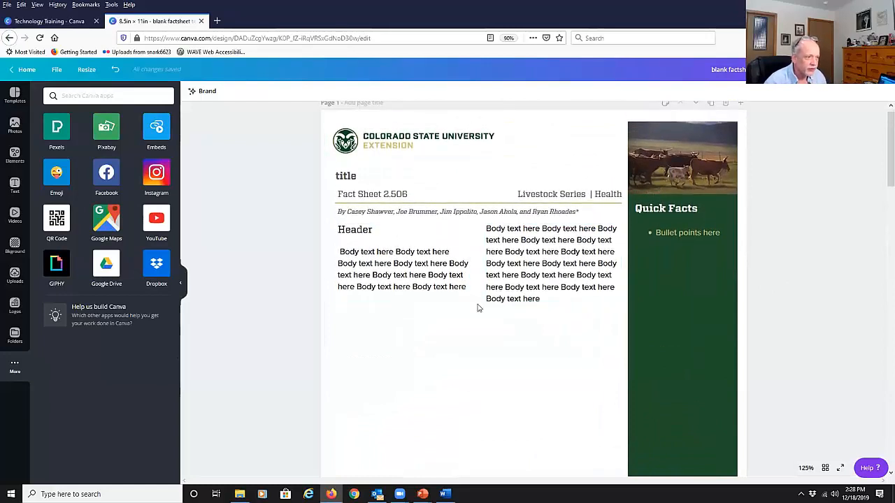
pyautogui.click(361, 176)
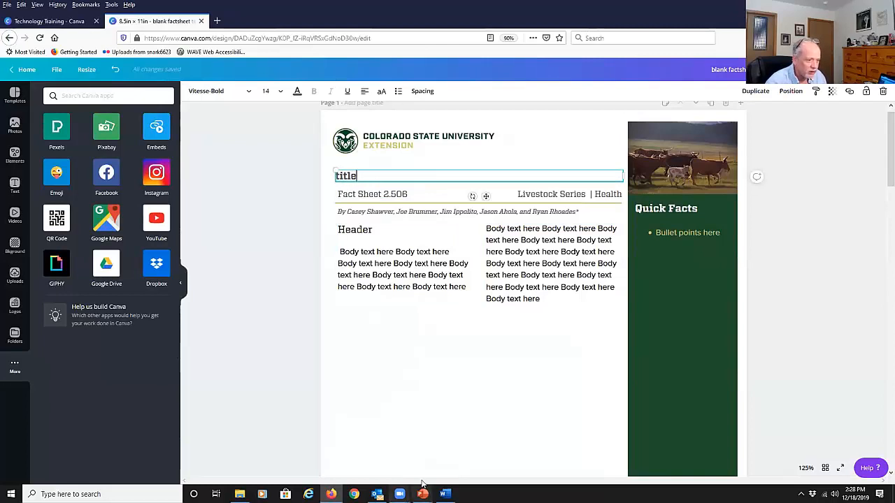
# - Switch to the Word document Grazing Wet Soils - Final.docx and copy its title "Managing Cattle Impacts When Grazing on Wet Soils"
pyautogui.click(443, 495)
pyautogui.scroll(4, 404, 134)
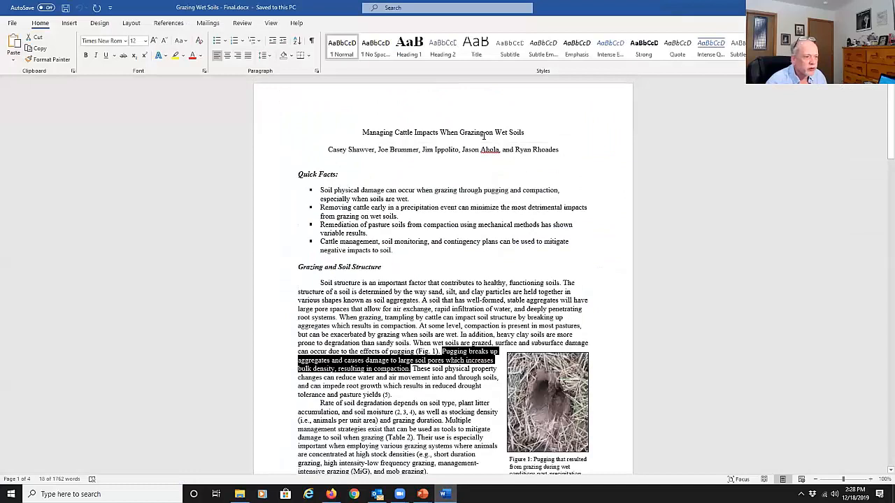
pyautogui.moveTo(526, 132); pyautogui.dragTo(363, 133)
pyautogui.hotkey('ctrl', 'c')
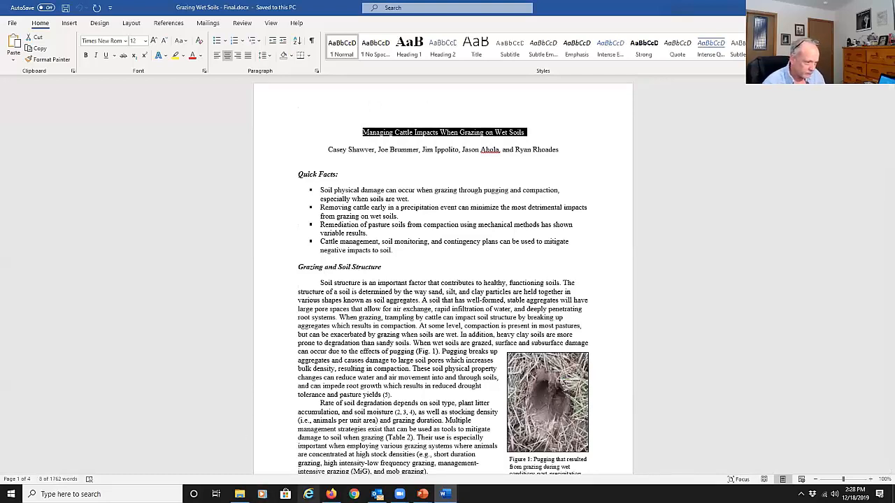
# - Switch to the Canva factsheet, replace the "title" placeholder with the copied title and remove the trailing line break
pyautogui.click(331, 494)
pyautogui.moveTo(364, 175); pyautogui.dragTo(306, 180)
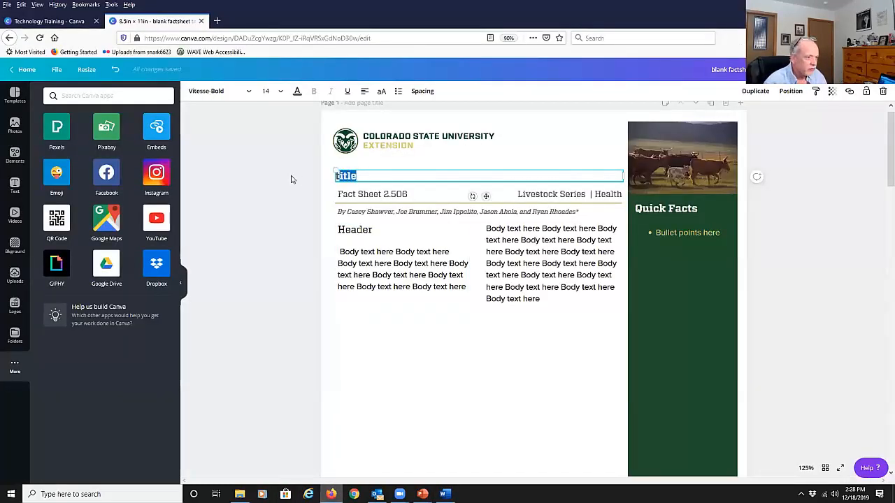
pyautogui.hotkey('ctrl', 'v')
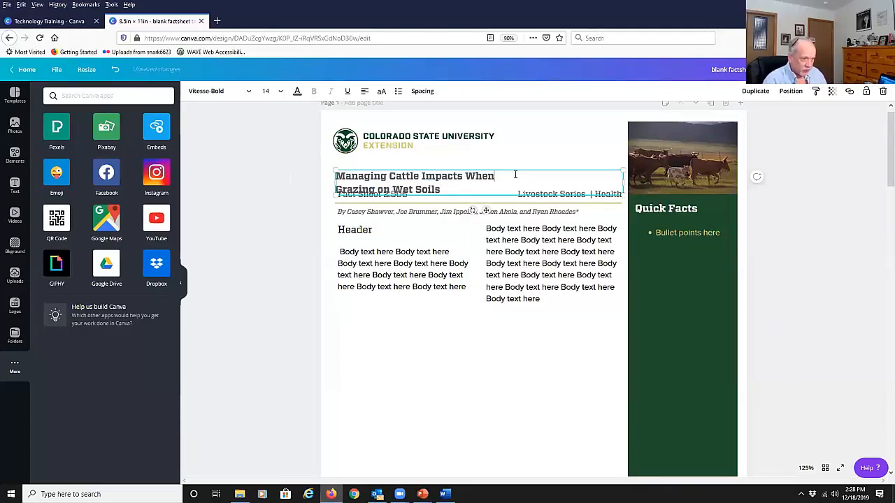
pyautogui.press('Delete')
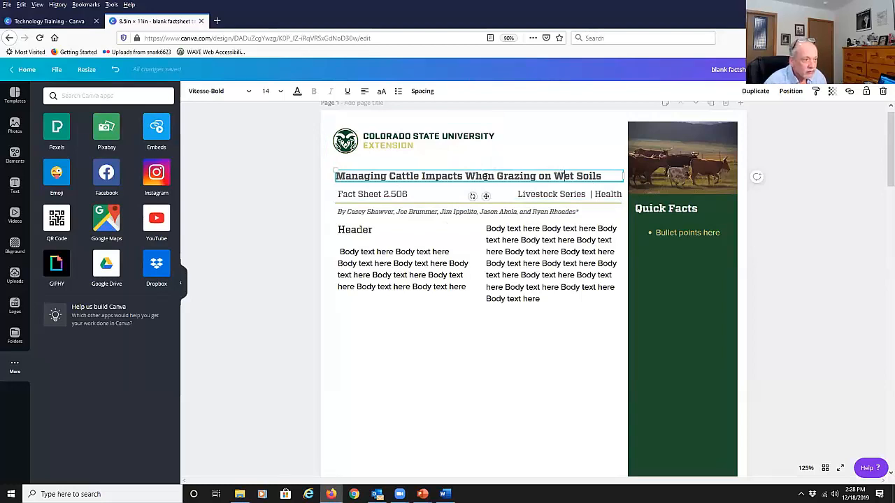
pyautogui.click(550, 199)
pyautogui.click(391, 199)
pyautogui.click(571, 194)
pyautogui.click(429, 198)
# - Open the factsheet's byline for editing and copy the authors line from the Word document Grazing Wet Soils - Final.docx
pyautogui.click(460, 213)
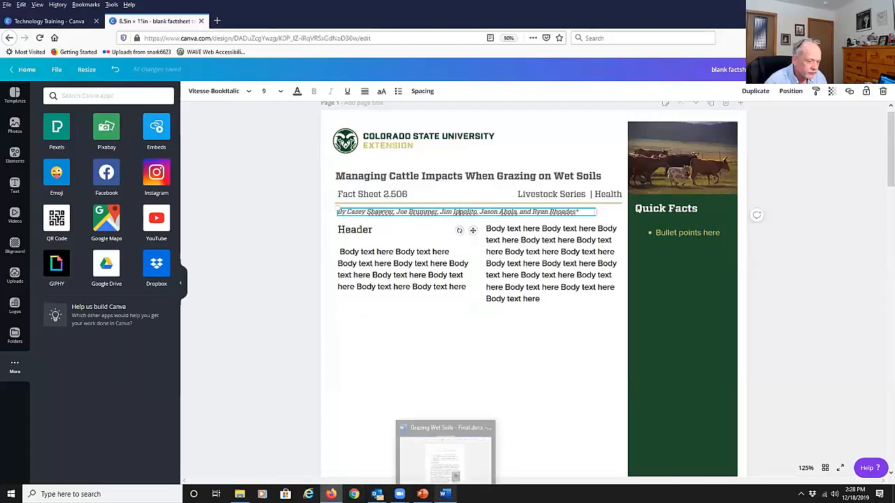
pyautogui.click(445, 451)
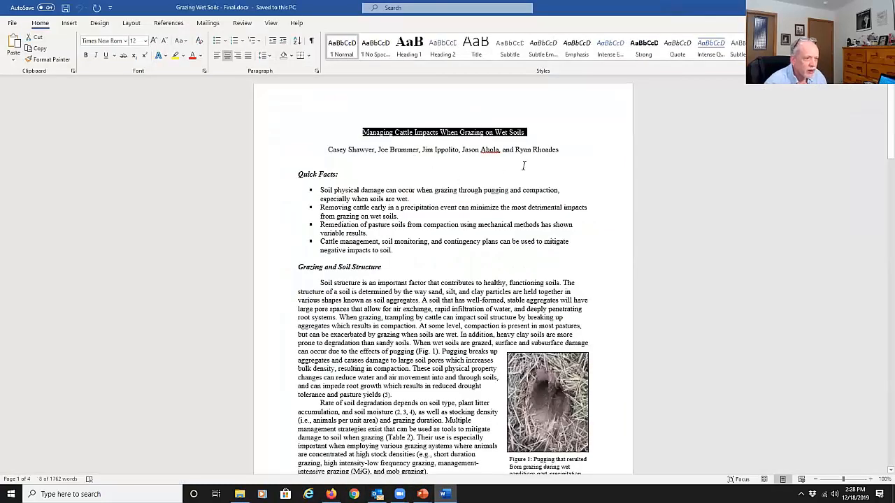
pyautogui.moveTo(561, 151); pyautogui.dragTo(327, 149)
pyautogui.hotkey('ctrl', 'c')
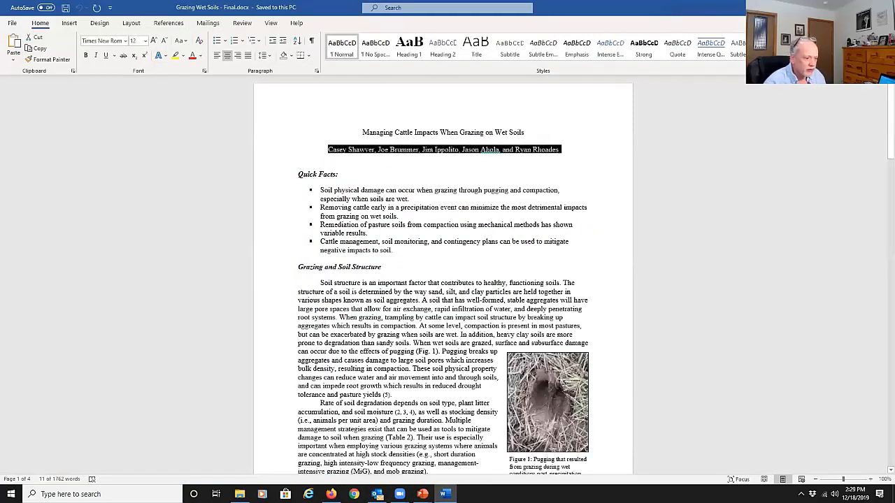
# - Replace the Canva factsheet's byline with the copied author names, remove the extra line break and end it with an asterisk
pyautogui.click(331, 494)
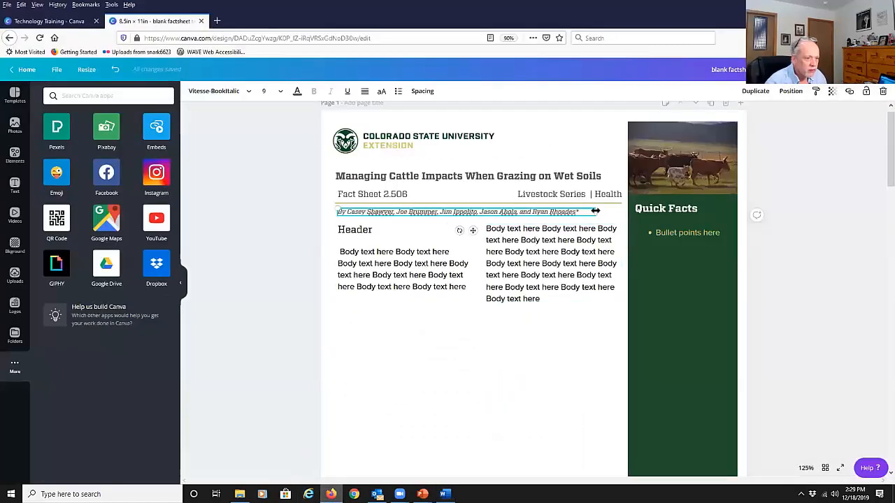
pyautogui.doubleClick(557, 211)
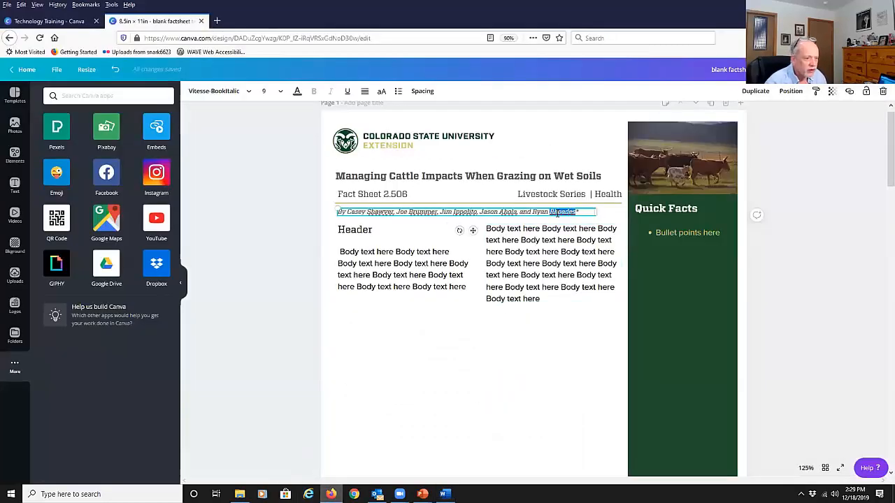
pyautogui.tripleClick(558, 212)
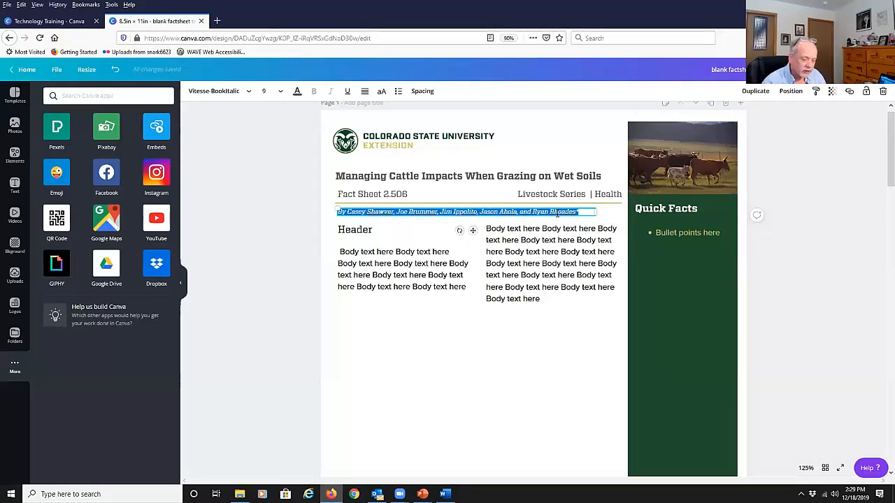
pyautogui.hotkey('ctrl', 'v')
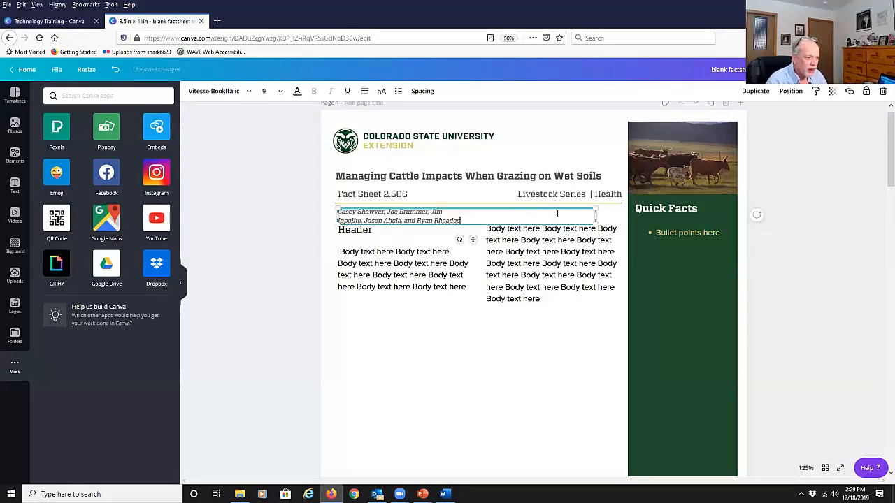
pyautogui.press('BackSpace')
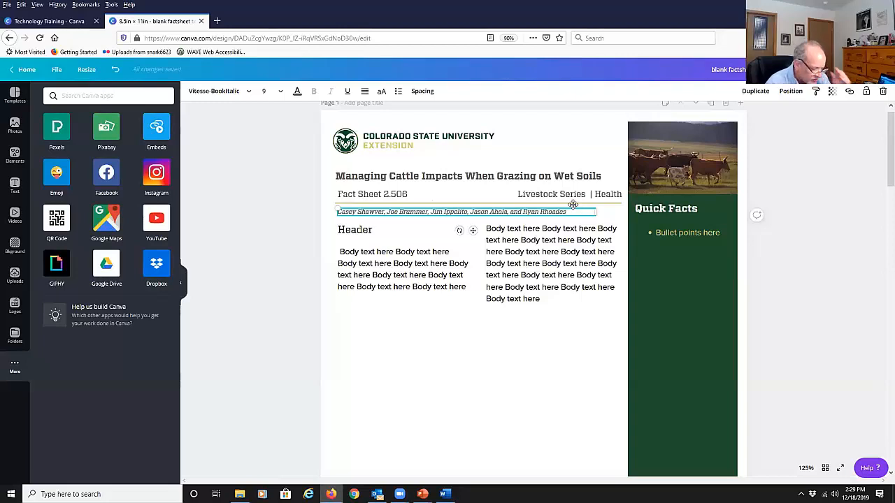
pyautogui.write('*')
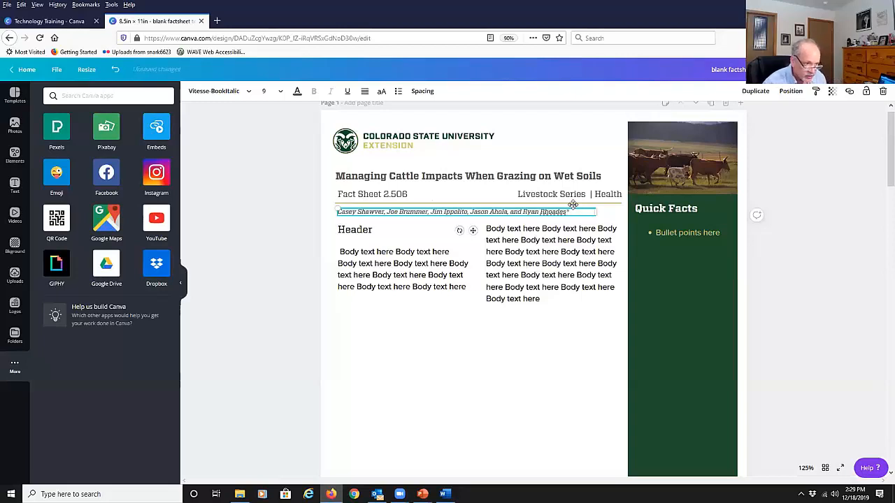
# - View the author affiliations placeholder, and copy the four Quick Facts bullet points from the Word document
pyautogui.scroll(-5, 824, 324)
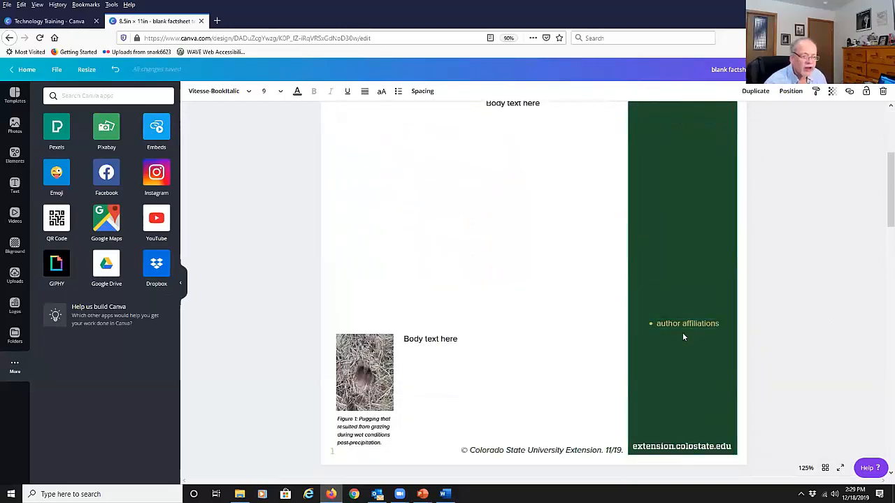
pyautogui.scroll(3, 630, 357)
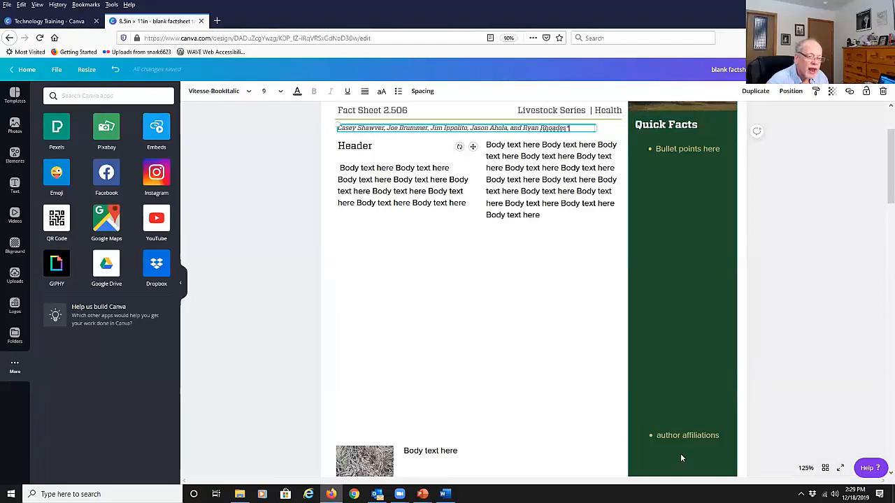
pyautogui.scroll(-1, 677, 438)
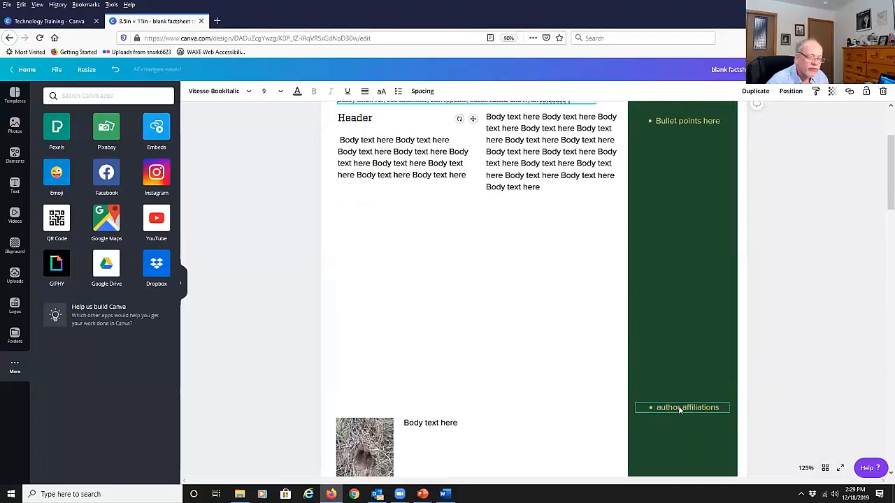
pyautogui.scroll(3, 648, 439)
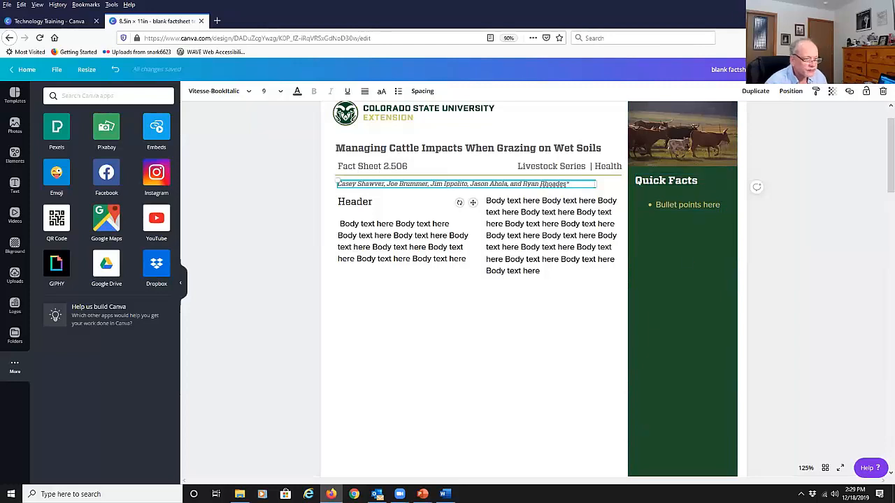
pyautogui.click(445, 495)
pyautogui.moveTo(397, 250); pyautogui.dragTo(320, 191)
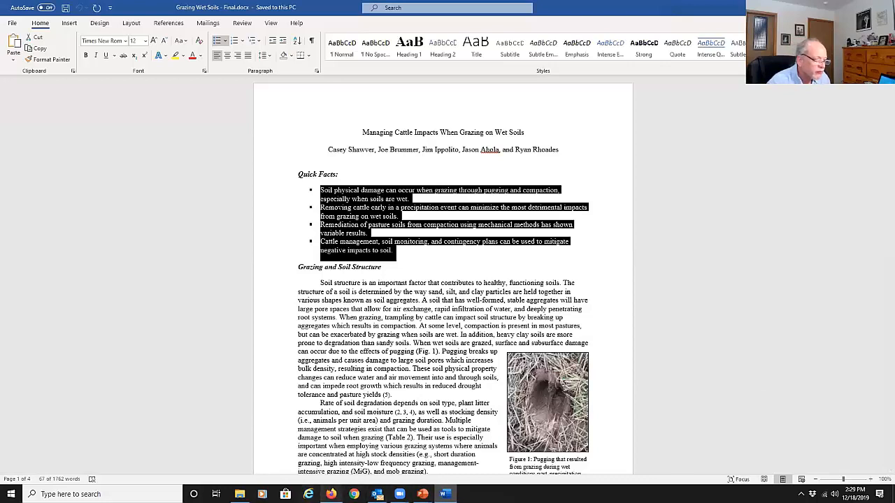
# - Replace the "Bullet points here" placeholder in the Canva factsheet with the copied Quick Facts and left-align the text
pyautogui.click(332, 491)
pyautogui.click(658, 215)
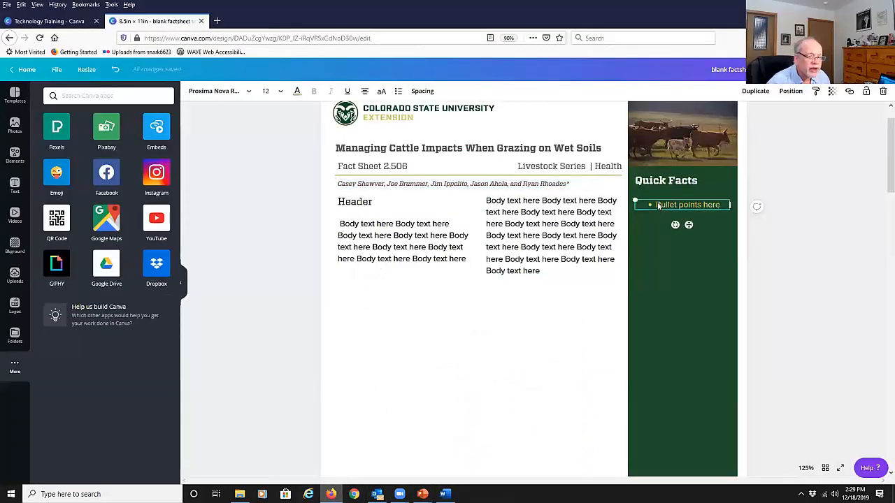
pyautogui.click(656, 205)
pyautogui.hotkey('ctrl', 'a')
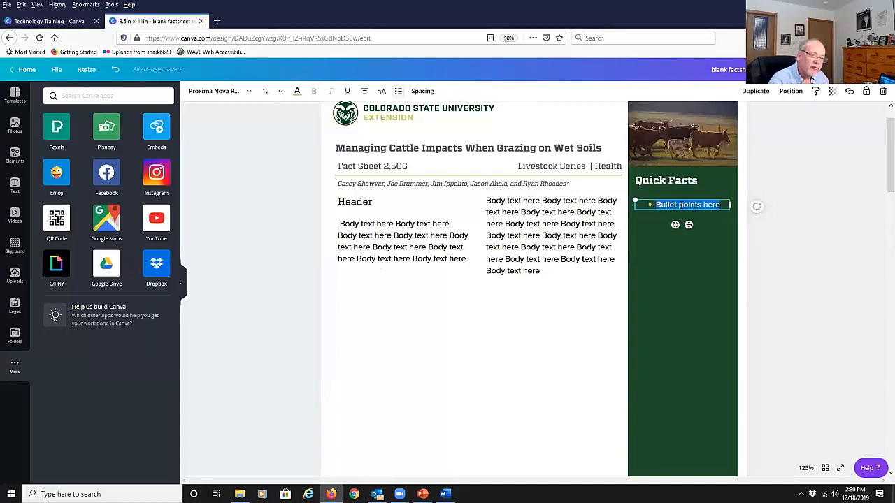
pyautogui.hotkey('ctrl', 'v')
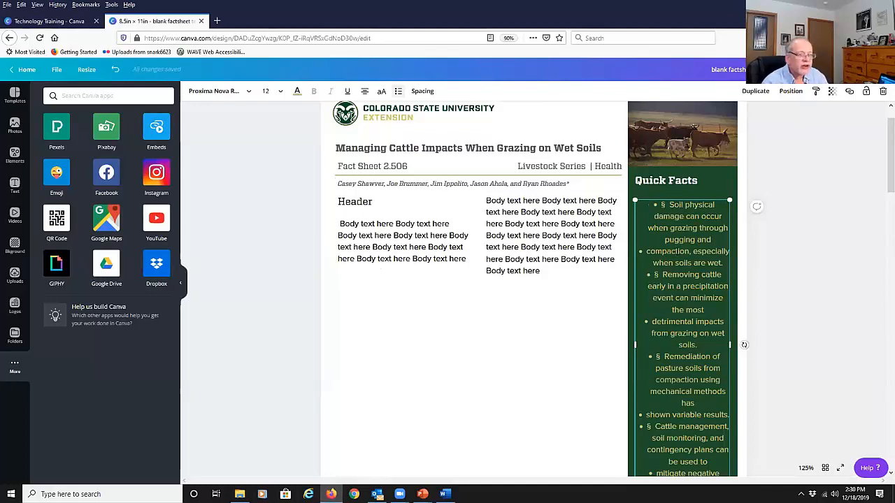
pyautogui.hotkey('ctrl', 'a')
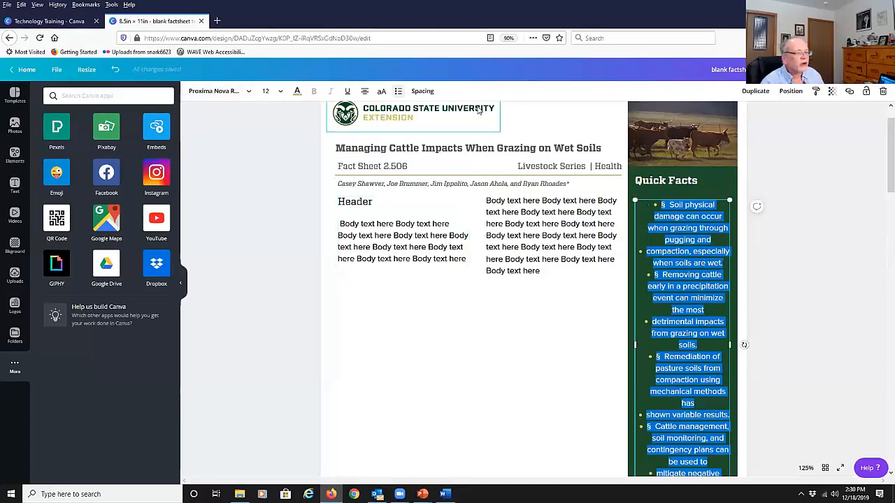
pyautogui.click(364, 96)
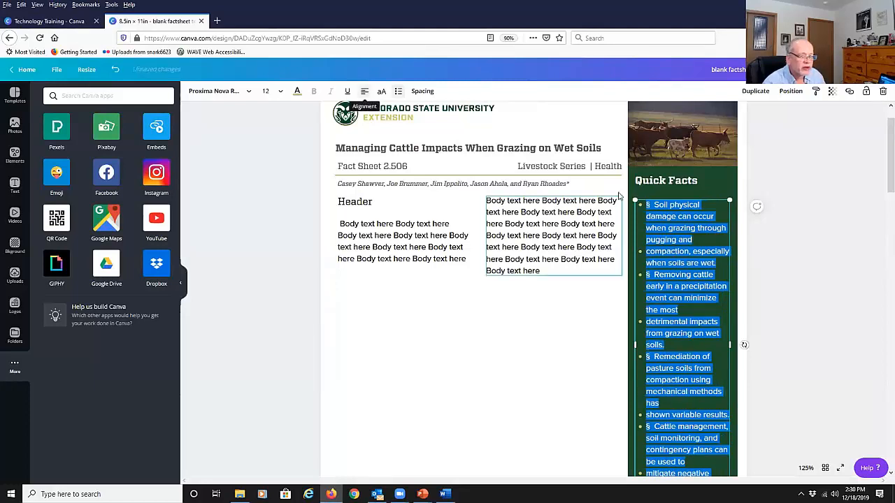
# - Delete the stray § marks from the first two Quick Facts bullets and rejoin their split lines
pyautogui.click(660, 206)
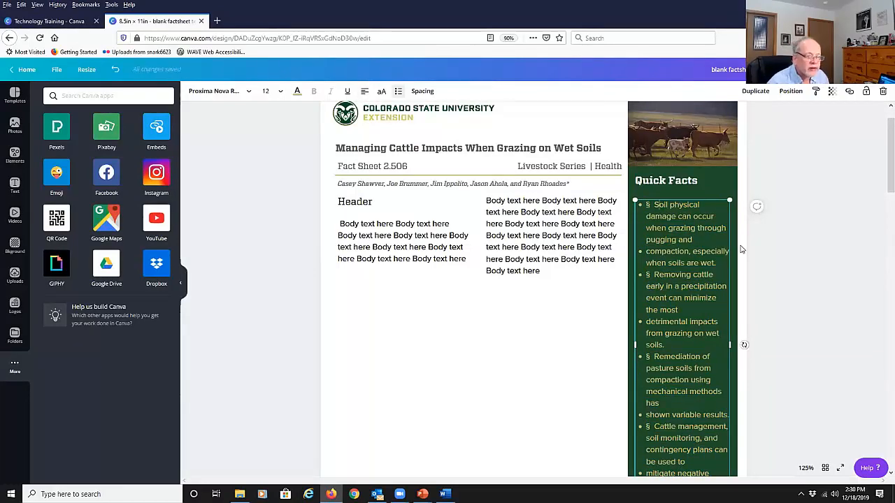
pyautogui.press('BackSpace')
pyautogui.press('Delete')
pyautogui.press('Delete')
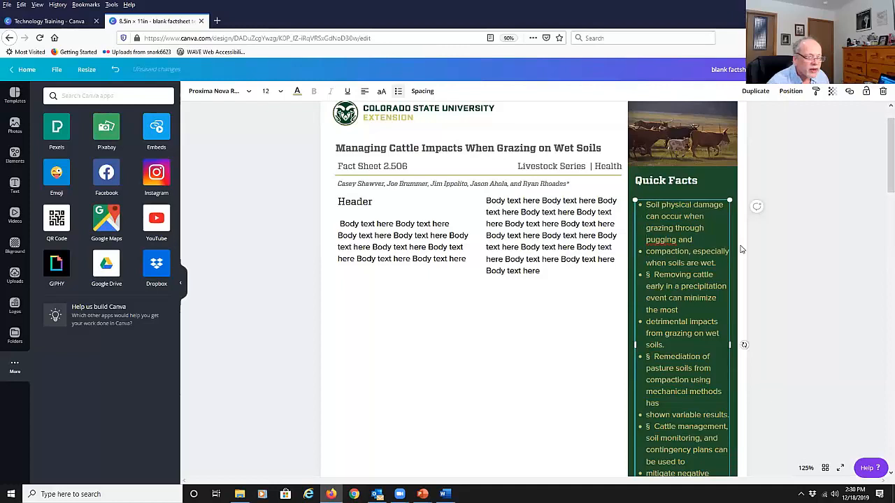
pyautogui.press('End')
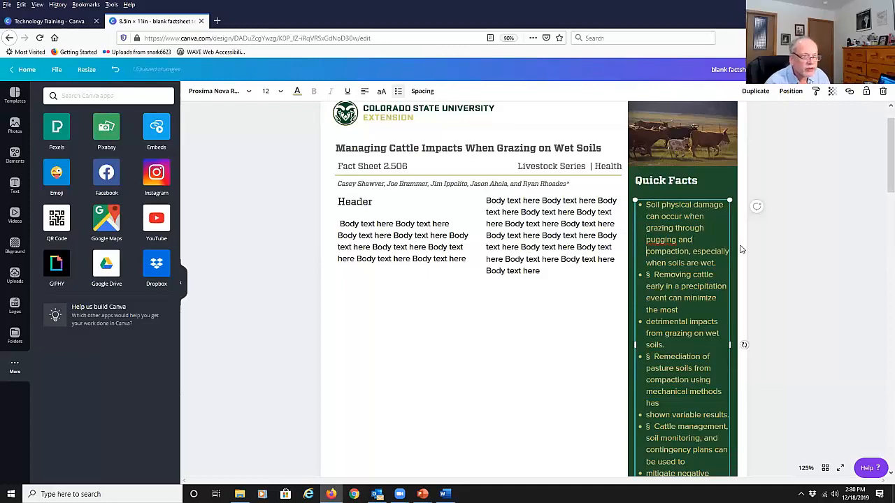
pyautogui.press('Delete')
pyautogui.press('Delete')
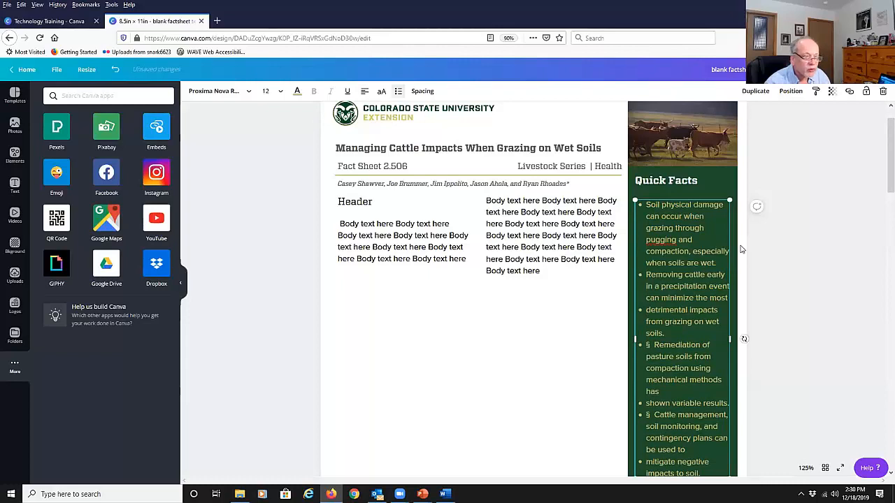
pyautogui.press('Delete')
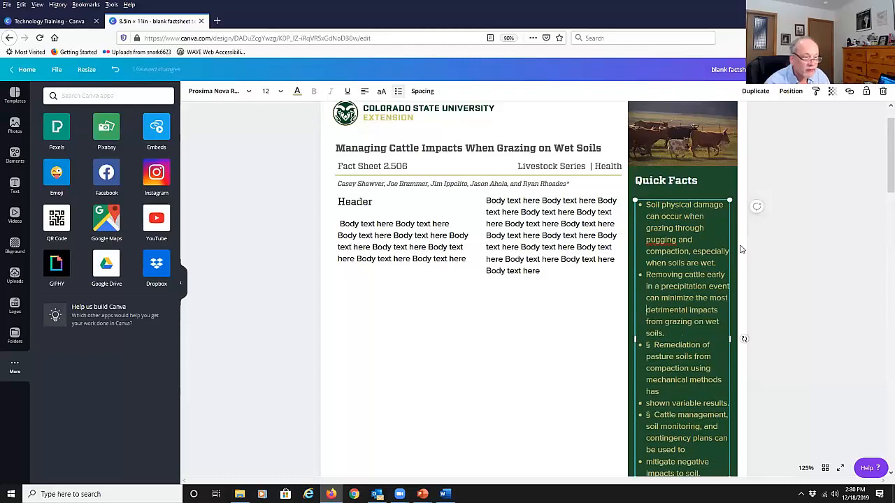
# - Delete the § marks from the Remediation and Cattle management bullets, rejoin their split lines and finish editing the text
pyautogui.press('Down')
pyautogui.press('Down')
pyautogui.press('Down')
pyautogui.press('Delete')
pyautogui.press('Delete')
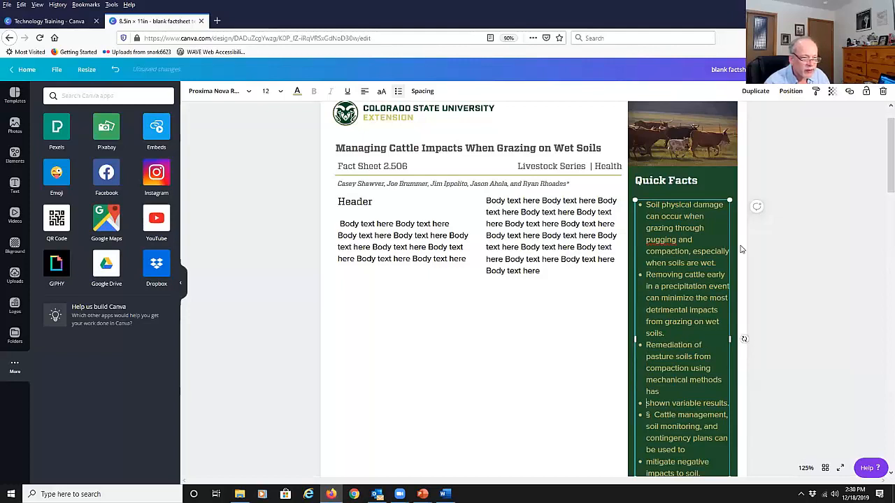
pyautogui.press('Delete')
pyautogui.press('Down')
pyautogui.press('Down')
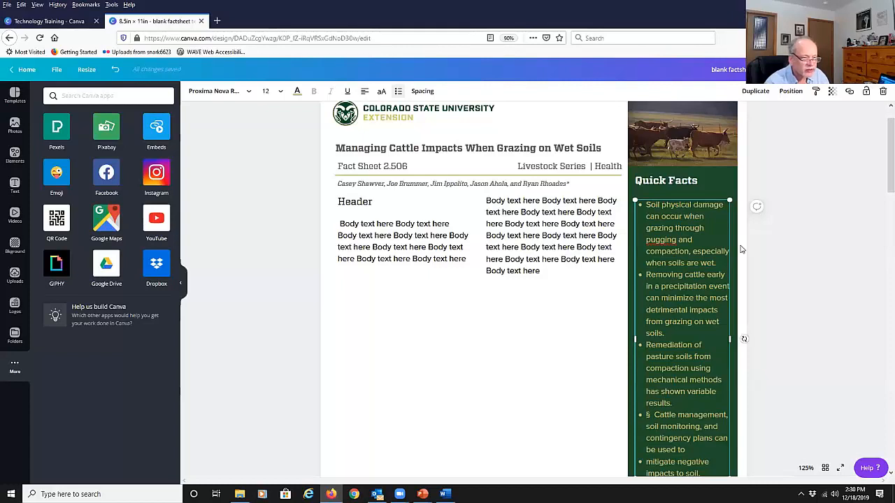
pyautogui.press('Delete')
pyautogui.press('Delete')
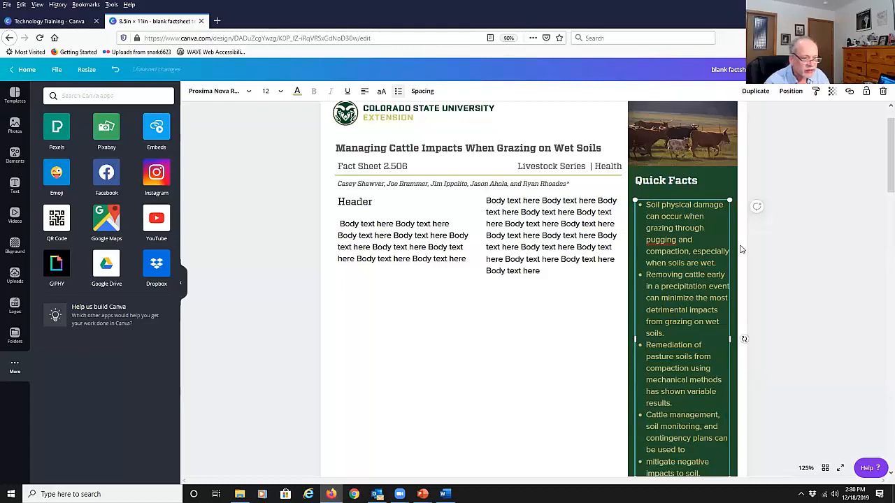
pyautogui.press('Delete')
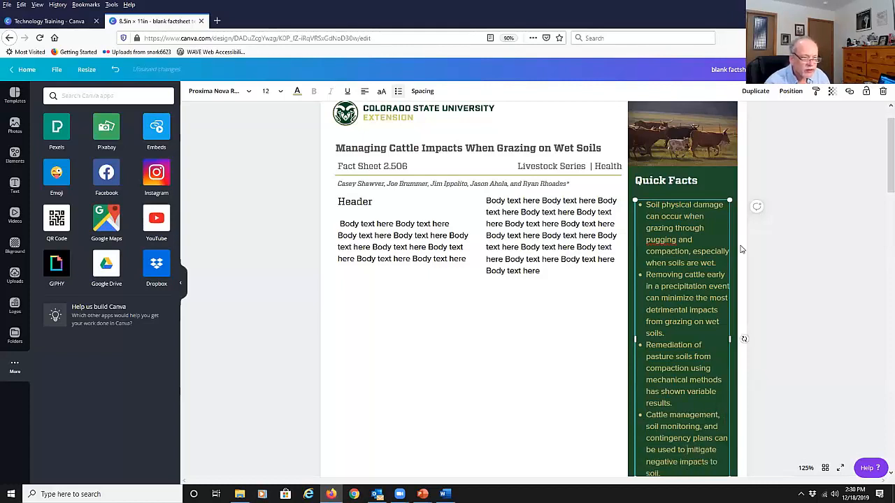
pyautogui.click(585, 383)
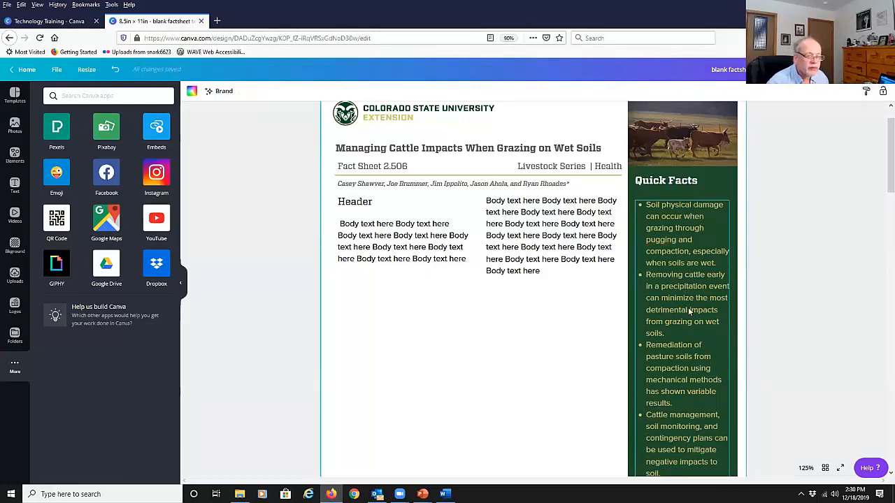
# - Try to resize the Header text box in the first column, undo the change and redo the Quick Facts edits
pyautogui.scroll(-2, 689, 307)
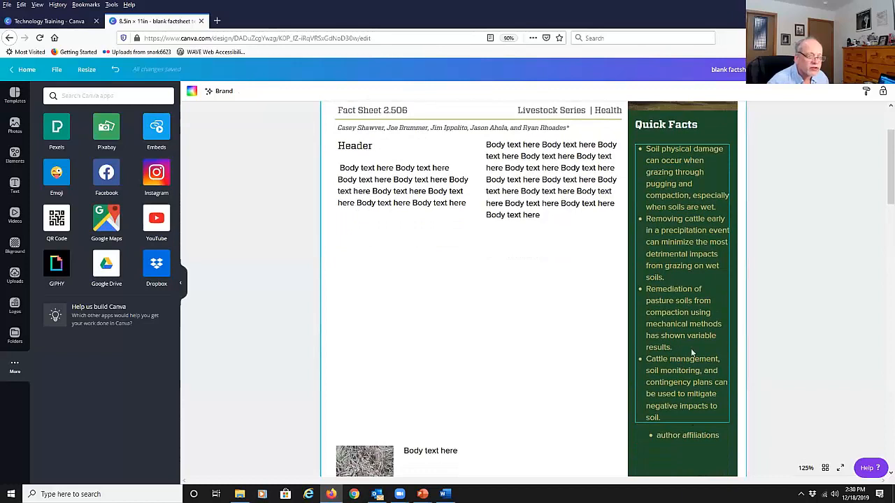
pyautogui.scroll(-3, 683, 303)
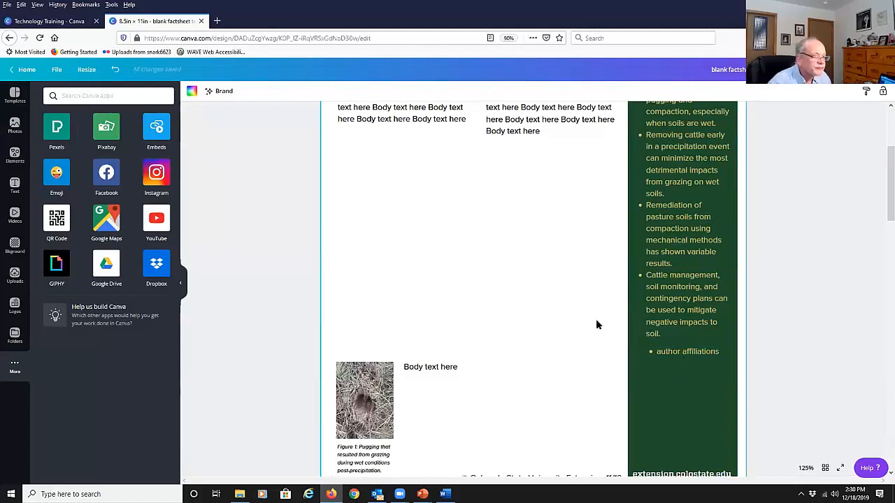
pyautogui.scroll(5, 596, 324)
pyautogui.click(405, 295)
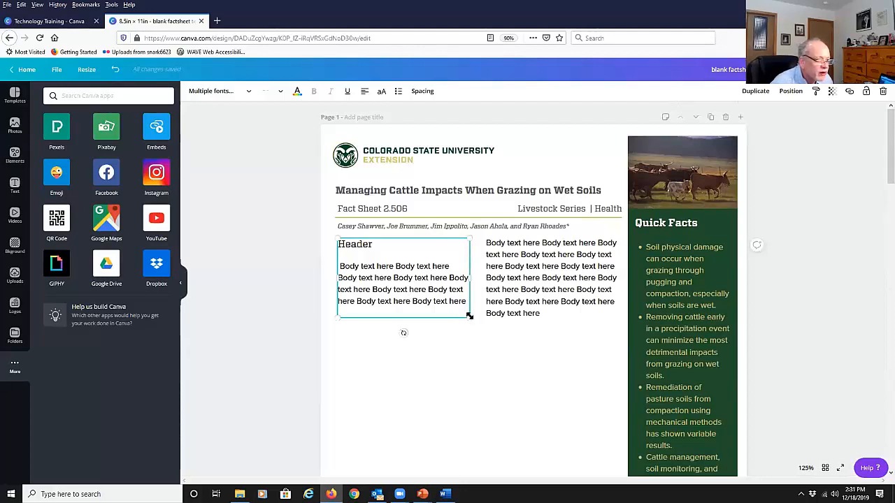
pyautogui.moveTo(469, 317); pyautogui.dragTo(476, 335)
pyautogui.hotkey('ctrl', 'z')
pyautogui.hotkey('ctrl', 'z')
pyautogui.hotkey('ctrl', 'z')
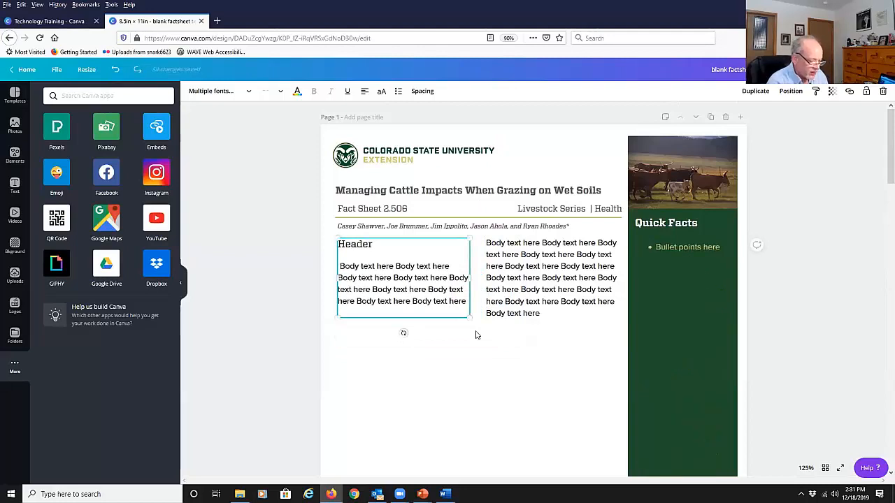
pyautogui.hotkey('ctrl', 'y')
# - Switch to the Word document and copy the "Grazing and Soil Structure" heading
pyautogui.click(396, 283)
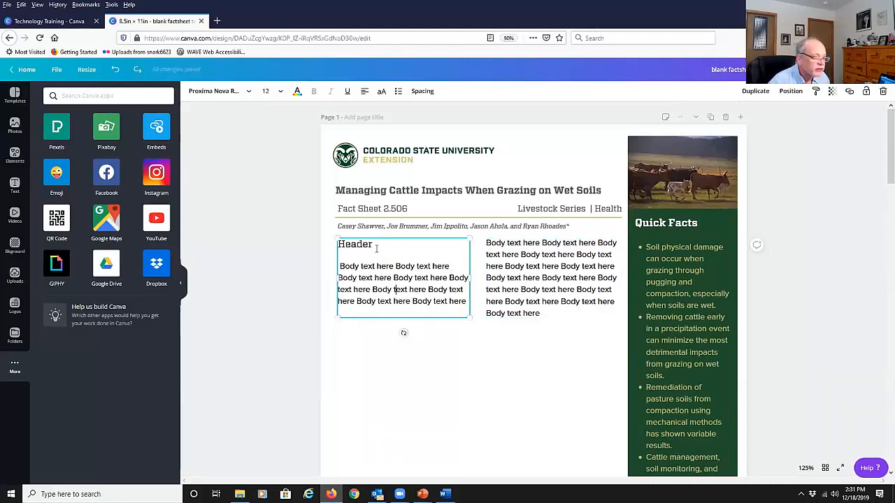
pyautogui.click(445, 494)
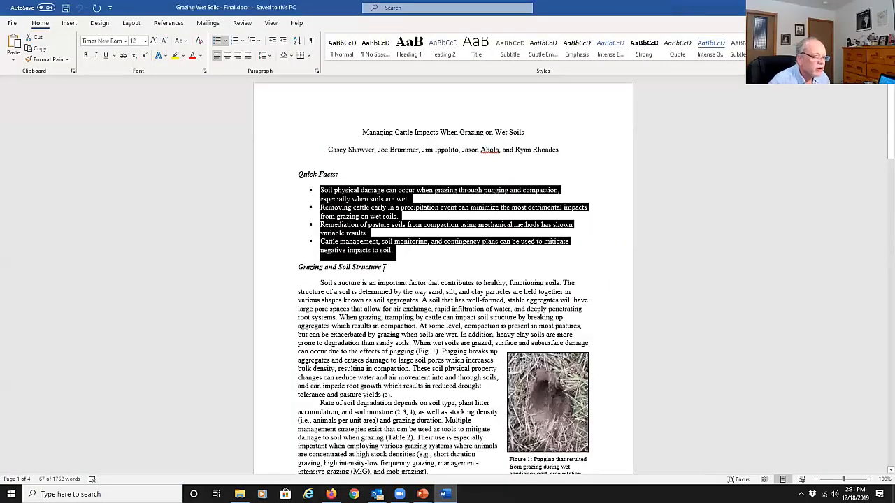
pyautogui.moveTo(384, 267); pyautogui.dragTo(296, 270)
pyautogui.hotkey('ctrl', 'c')
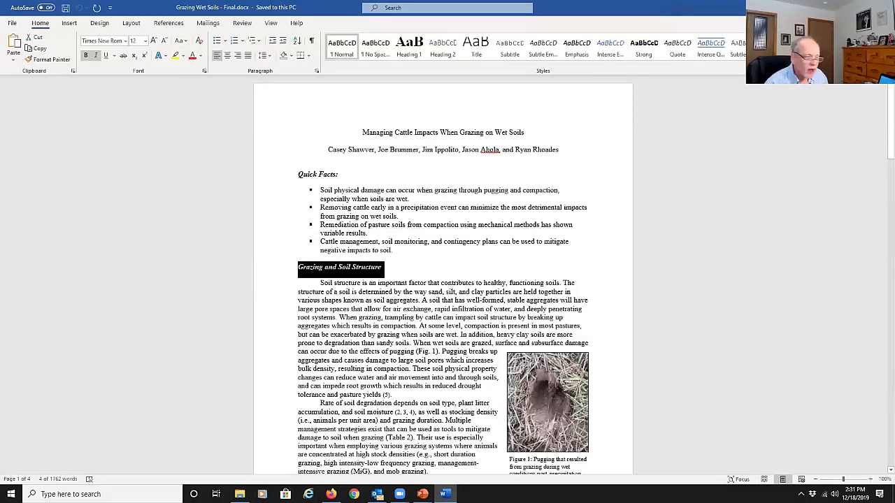
# - Replace the "Header" placeholder in the Canva factsheet with the copied "Grazing and Soil Structure" heading and rejoin its split line
pyautogui.click(331, 495)
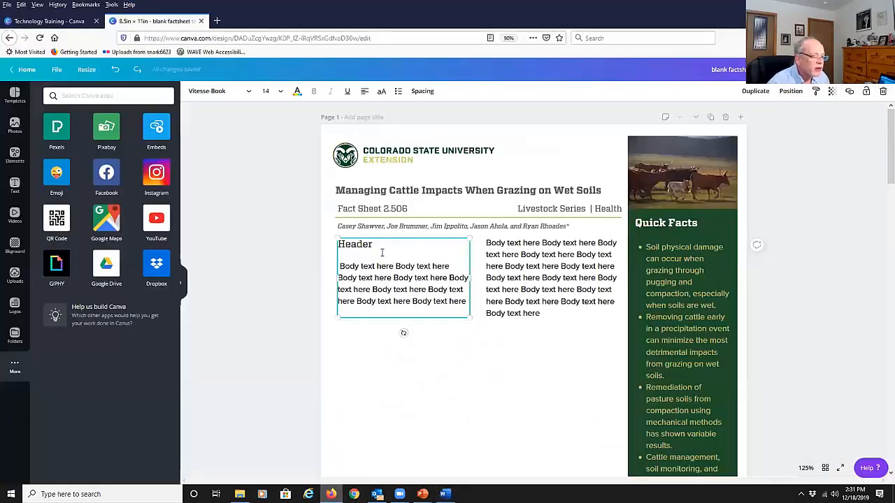
pyautogui.moveTo(378, 244); pyautogui.dragTo(335, 243)
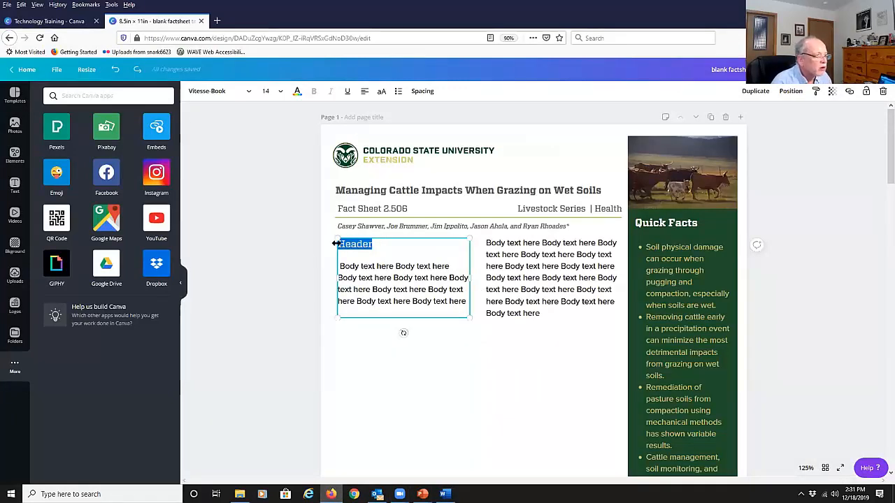
pyautogui.hotkey('ctrl', 'v')
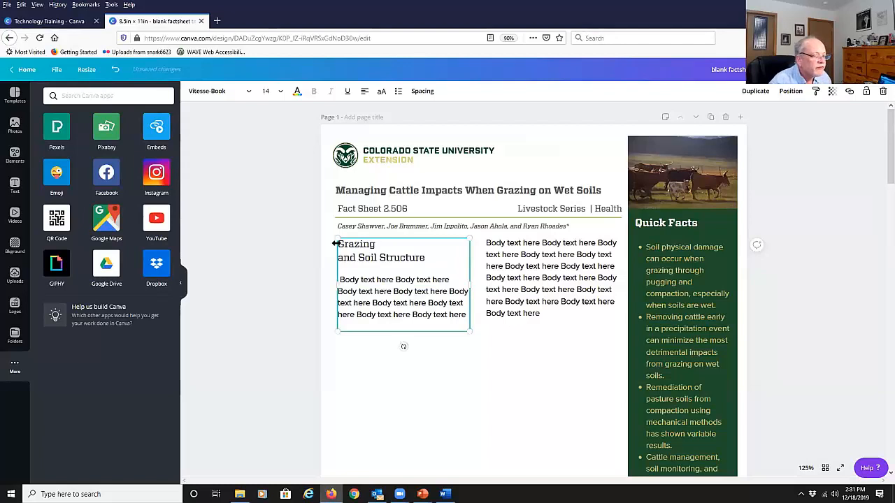
pyautogui.press('Delete')
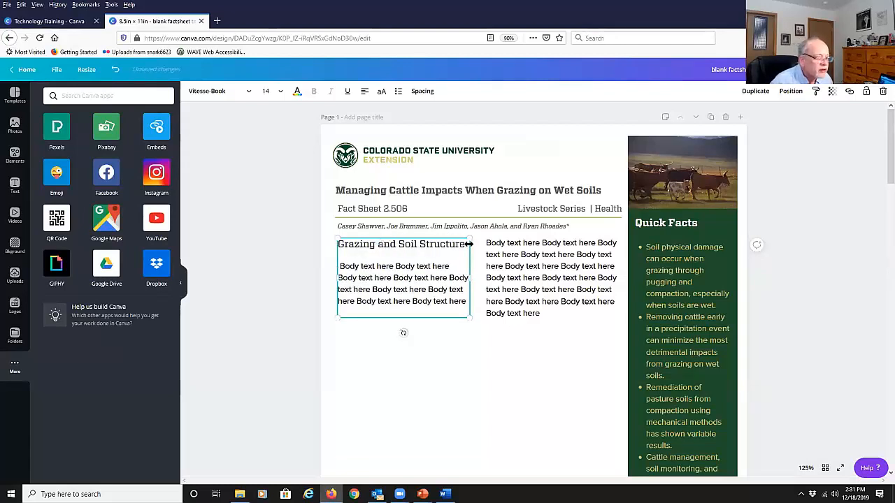
# - Change the font of the "Grazing and Soil Structure" heading to Klavika-Medium
pyautogui.moveTo(468, 244); pyautogui.dragTo(335, 242)
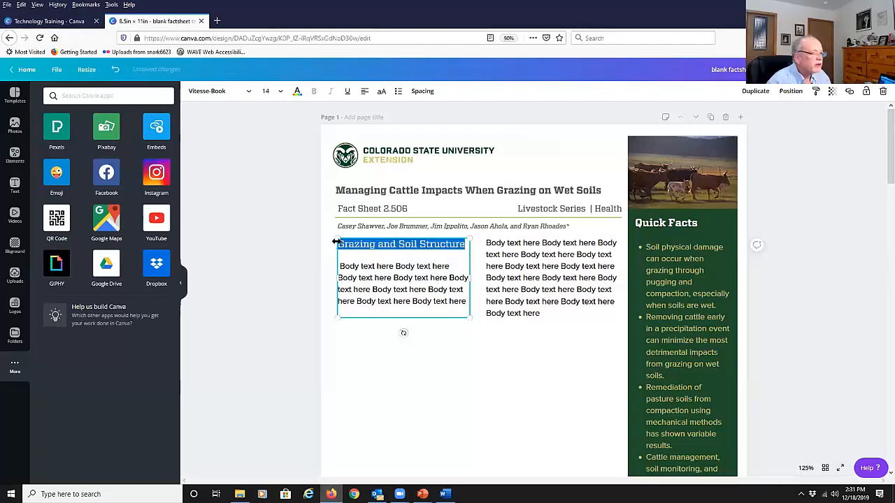
pyautogui.click(237, 93)
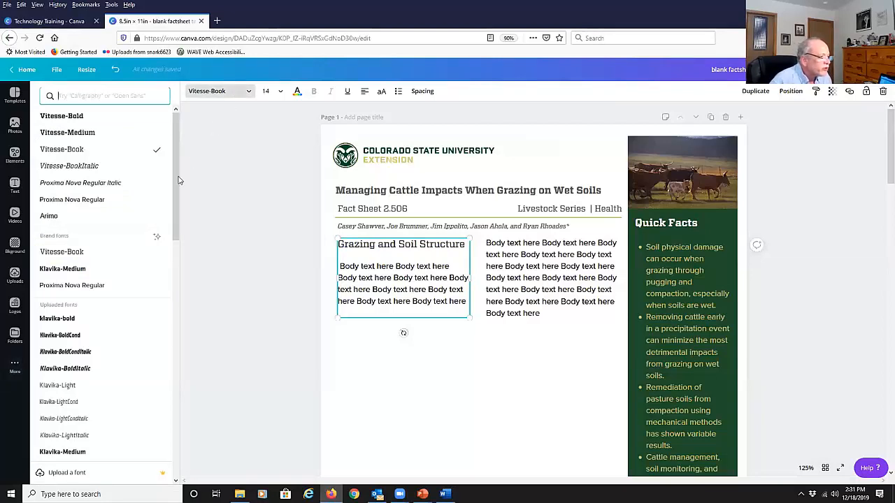
pyautogui.click(82, 274)
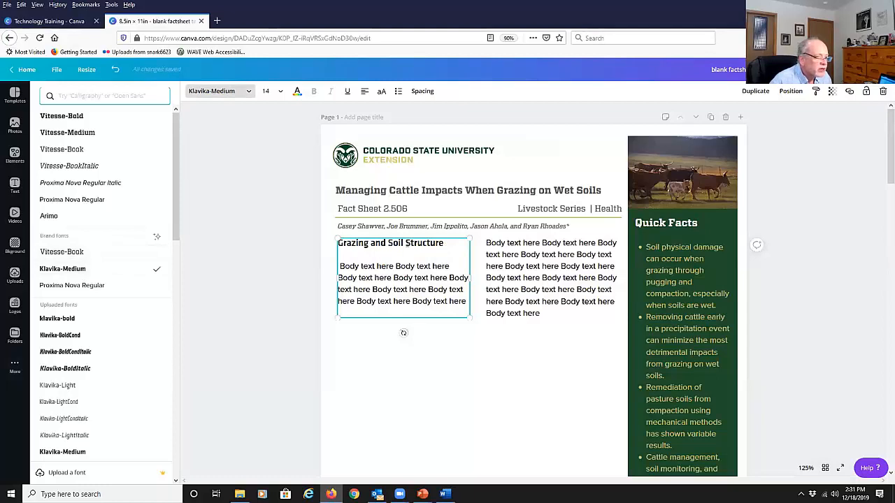
pyautogui.click(394, 278)
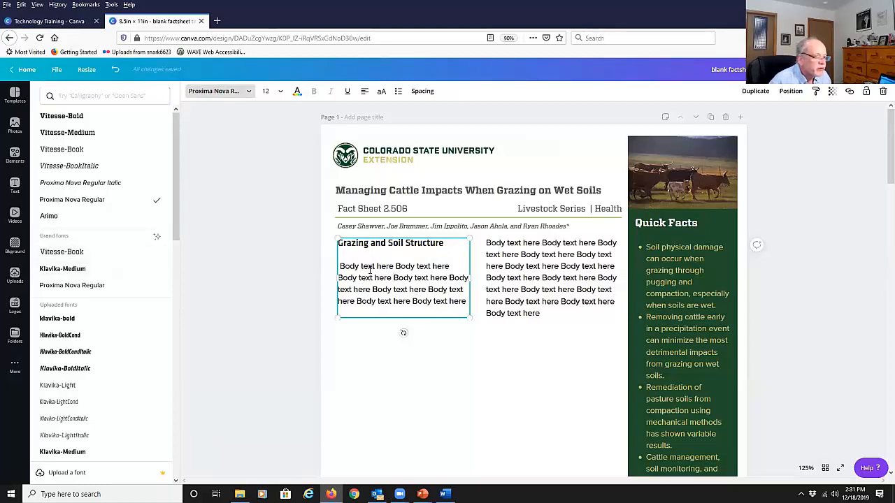
# - Copy the first Grazing and Soil Structure paragraph from the Word document, from "Soil structure is" through "(Fig. 1)."
pyautogui.scroll(-3, 388, 286)
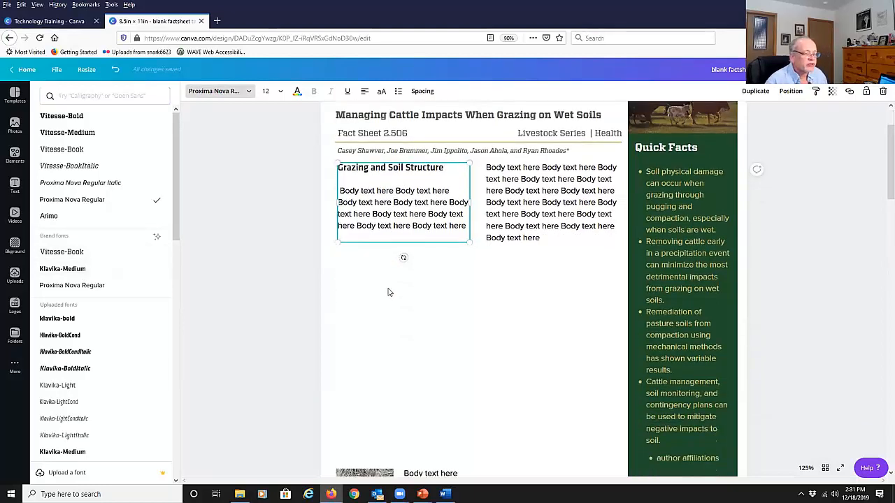
pyautogui.scroll(2, 384, 286)
pyautogui.scroll(-1, 378, 280)
pyautogui.scroll(-1, 364, 258)
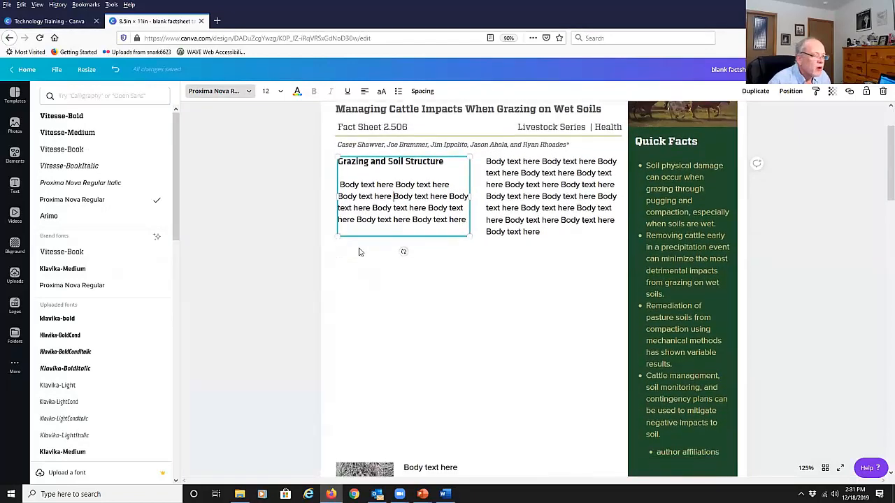
pyautogui.scroll(-1, 364, 420)
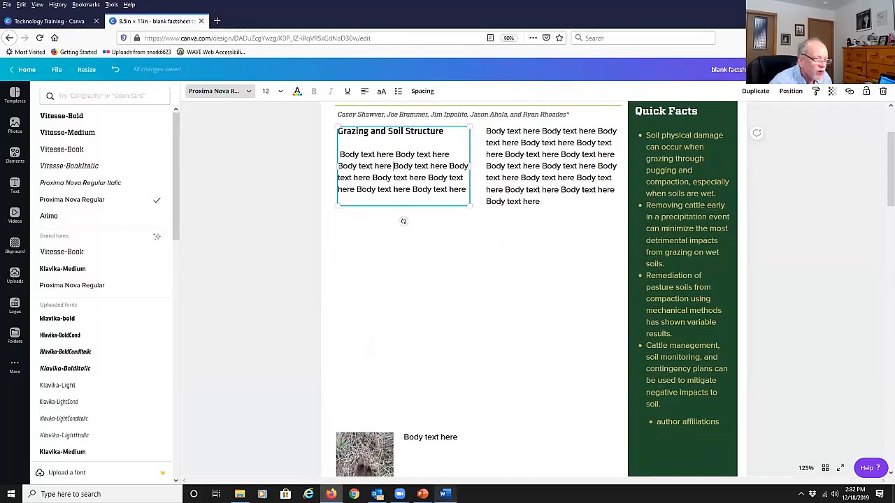
pyautogui.click(443, 495)
pyautogui.click(451, 308)
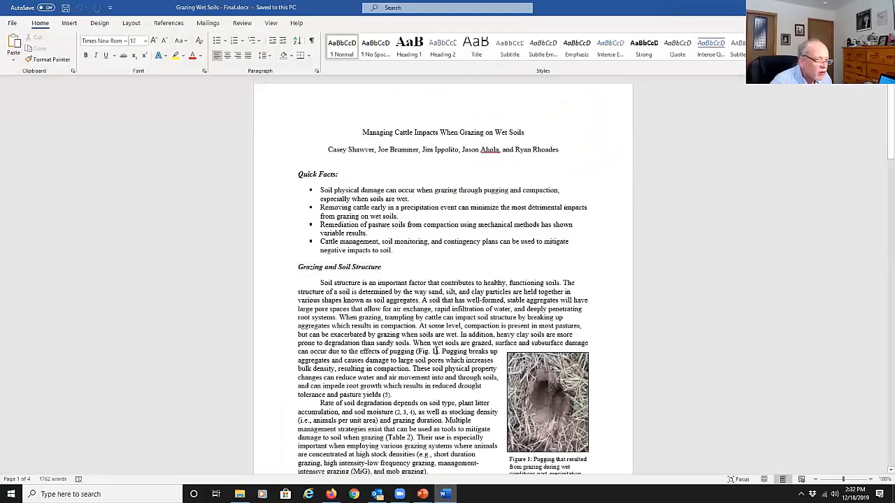
pyautogui.moveTo(441, 351); pyautogui.dragTo(320, 281)
pyautogui.hotkey('ctrl', 'c')
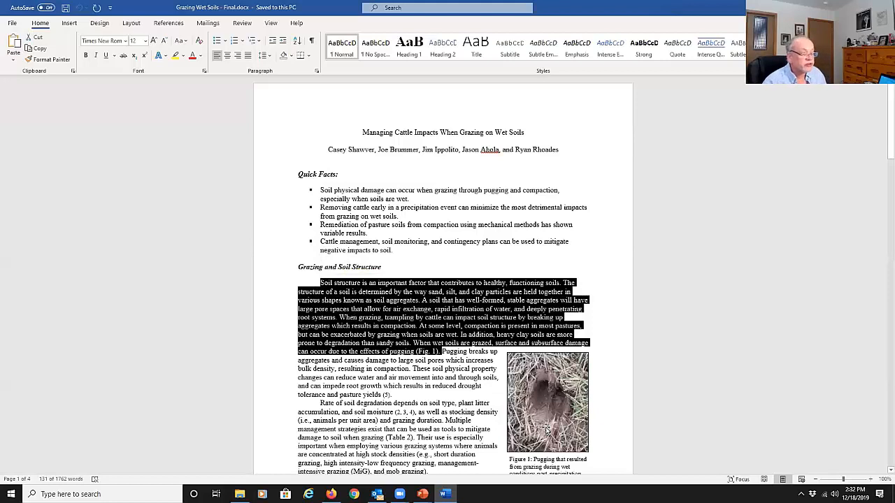
# - Replace the body text placeholder under the "Grazing and Soil Structure" heading in the Canva factsheet with the copied paragraph
pyautogui.moveTo(330, 495)
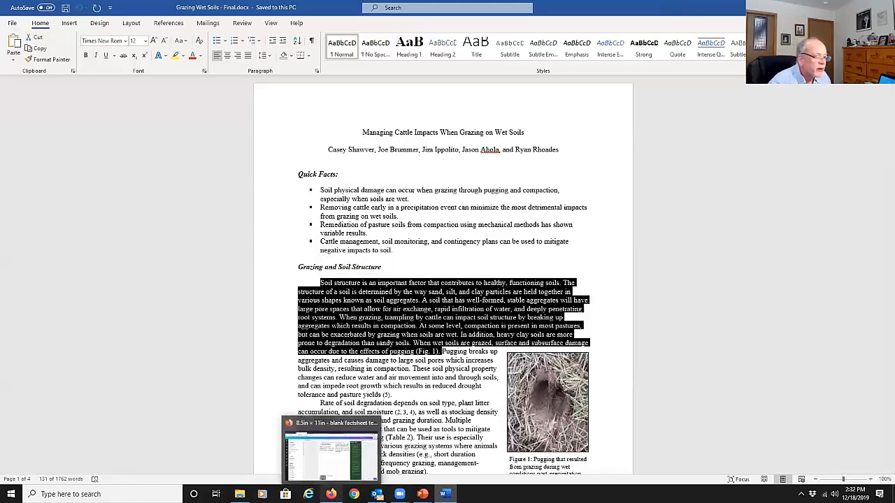
pyautogui.click(331, 452)
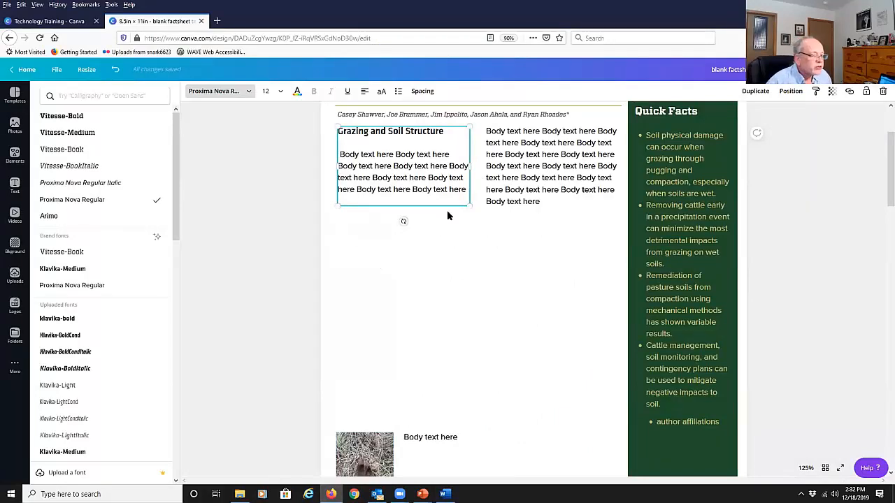
pyautogui.moveTo(466, 189); pyautogui.dragTo(340, 155)
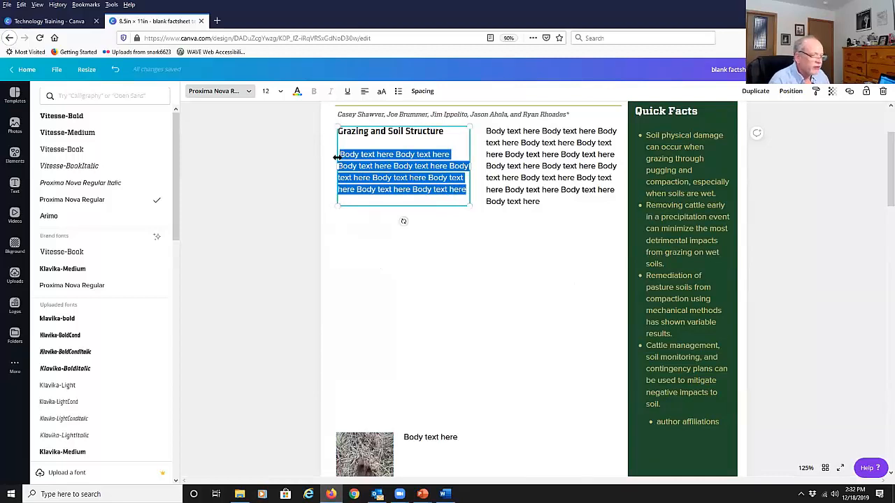
pyautogui.hotkey('ctrl', 'v')
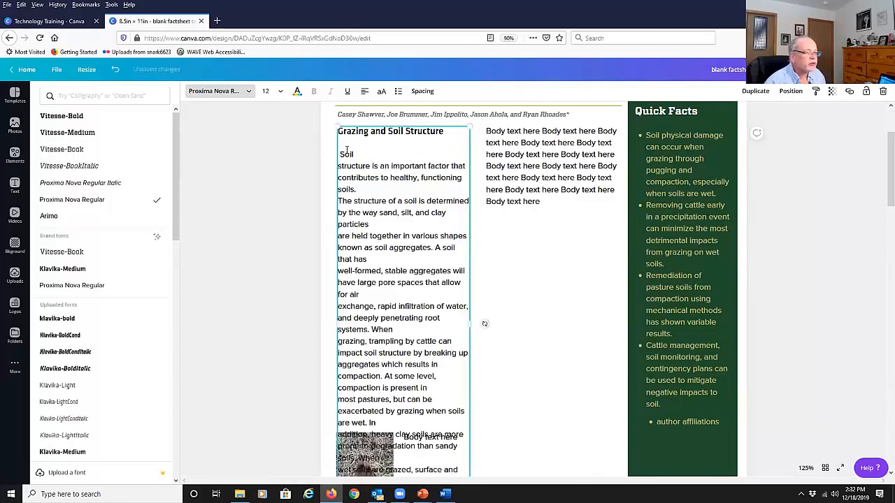
# - Delete the leading space of the pasted soil structure paragraph, rejoin its split lines through "(Fig. 1)." and finish editing the text
pyautogui.press('BackSpace')
pyautogui.press('Delete')
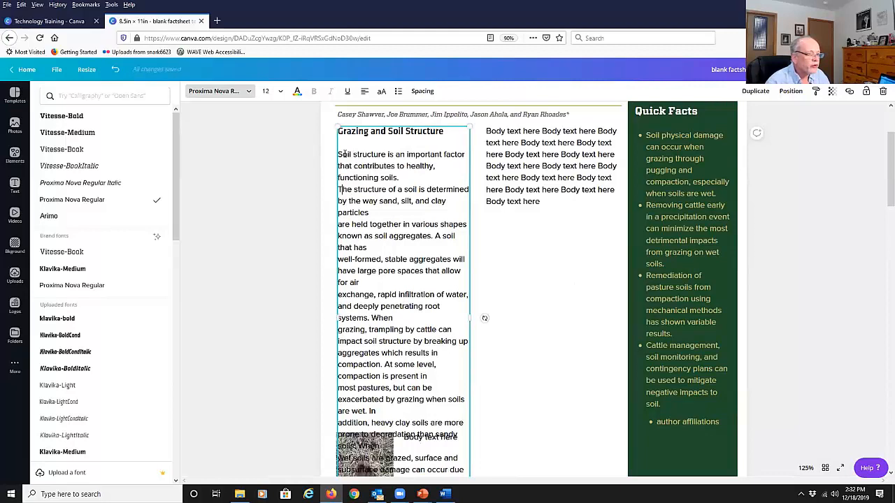
pyautogui.press('Delete')
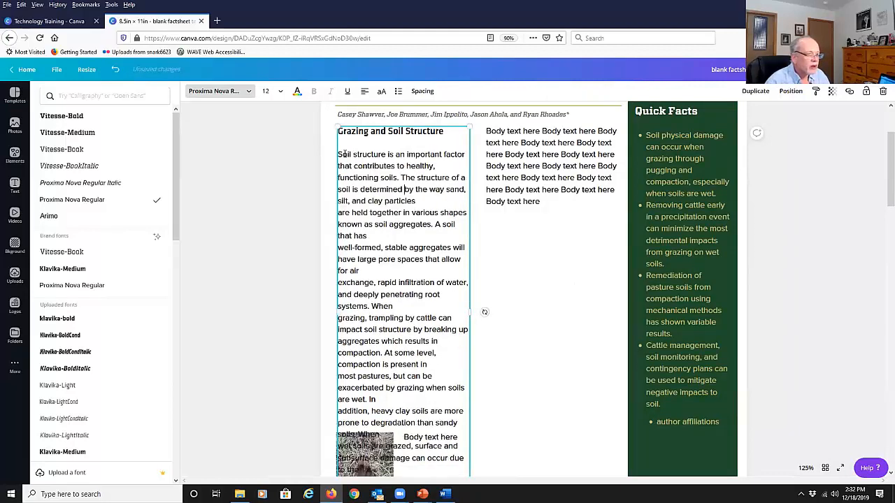
pyautogui.press('Delete')
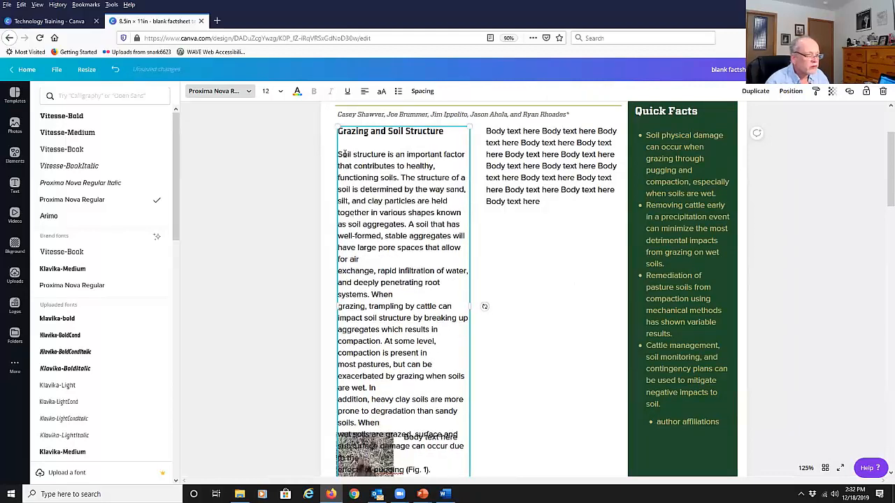
pyautogui.press('Delete')
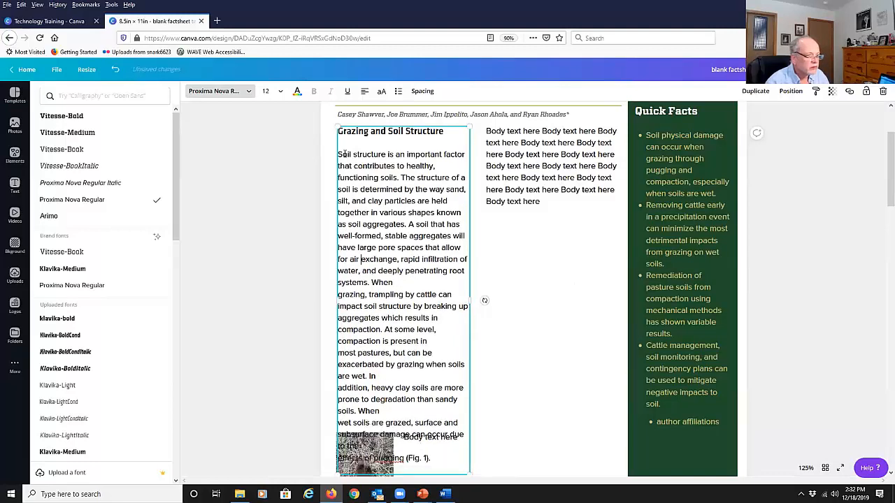
pyautogui.press('Delete')
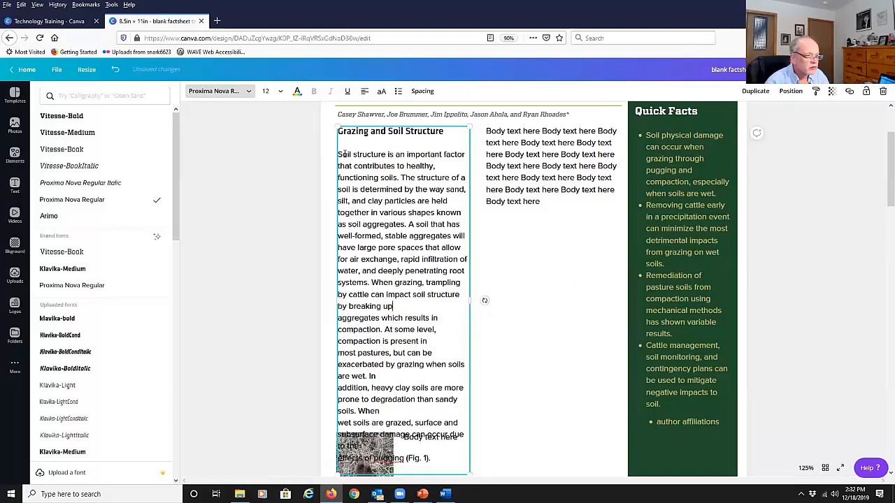
pyautogui.press('Delete')
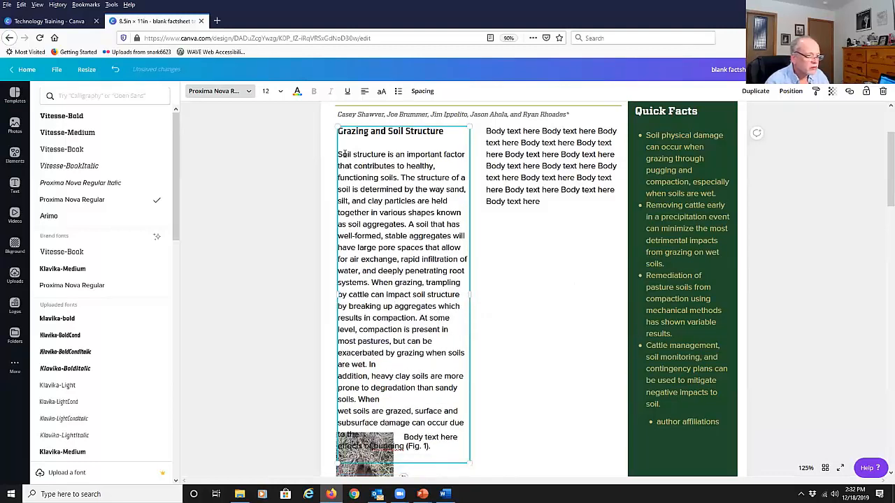
pyautogui.press('Delete')
pyautogui.press('Delete')
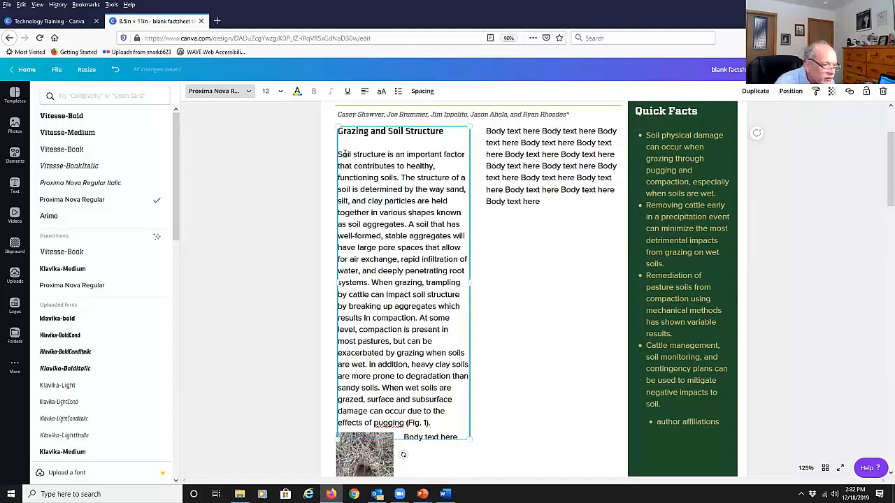
pyautogui.press('Delete')
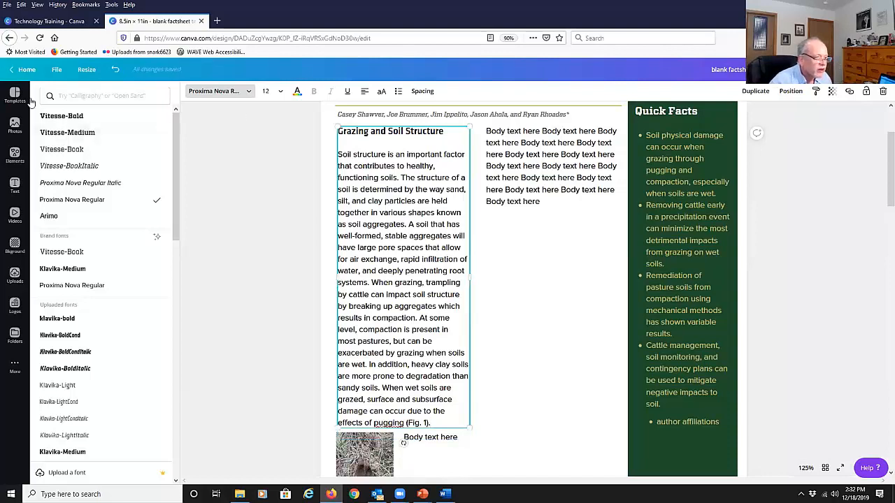
pyautogui.press('Escape')
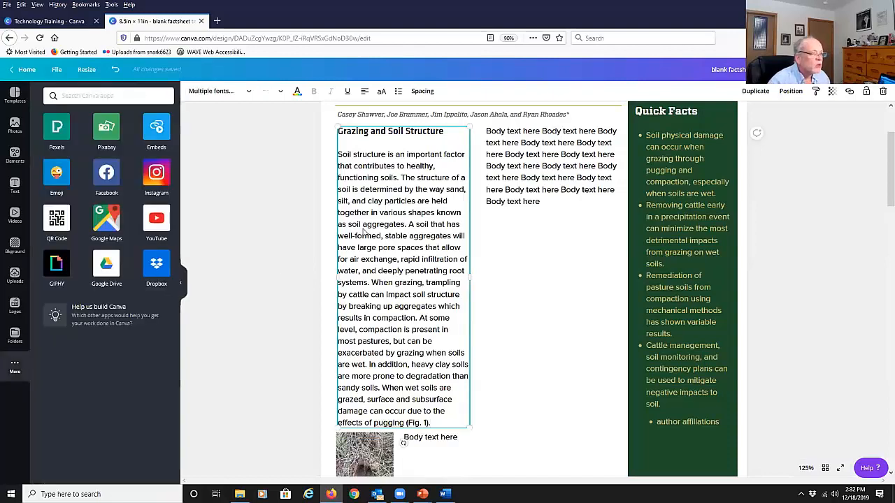
pyautogui.scroll(2, 365, 279)
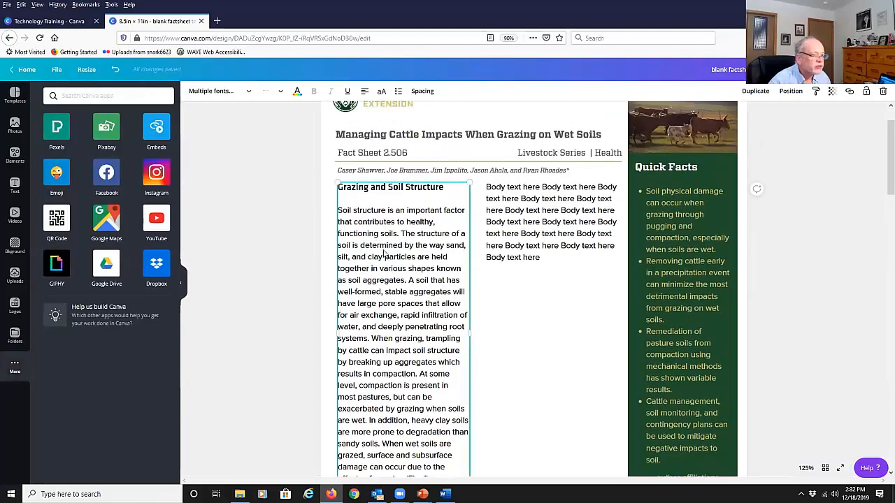
pyautogui.scroll(-5, 371, 248)
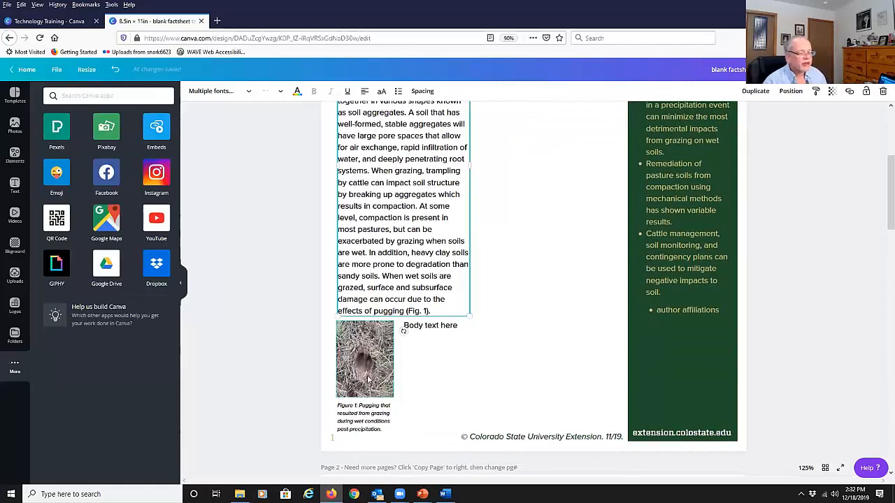
# - Delete the pugging photo, its caption and the "Body text here" placeholder below the soil structure paragraph
pyautogui.click(428, 335)
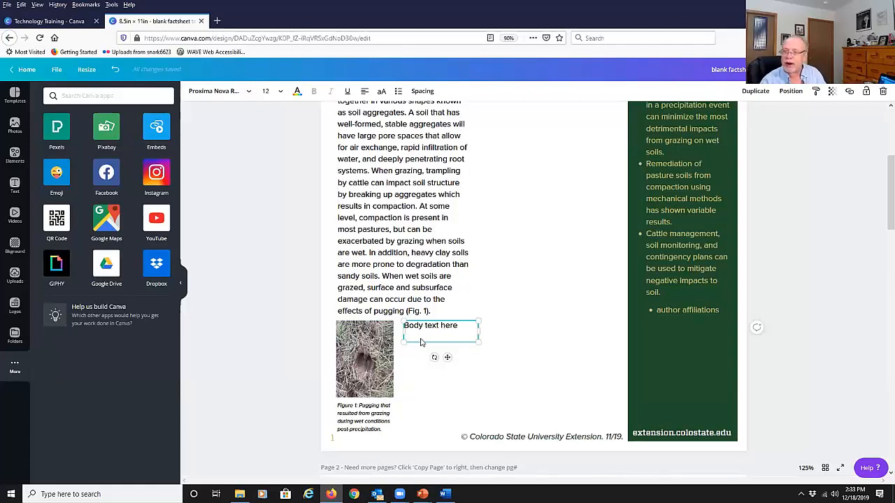
pyautogui.click(532, 387)
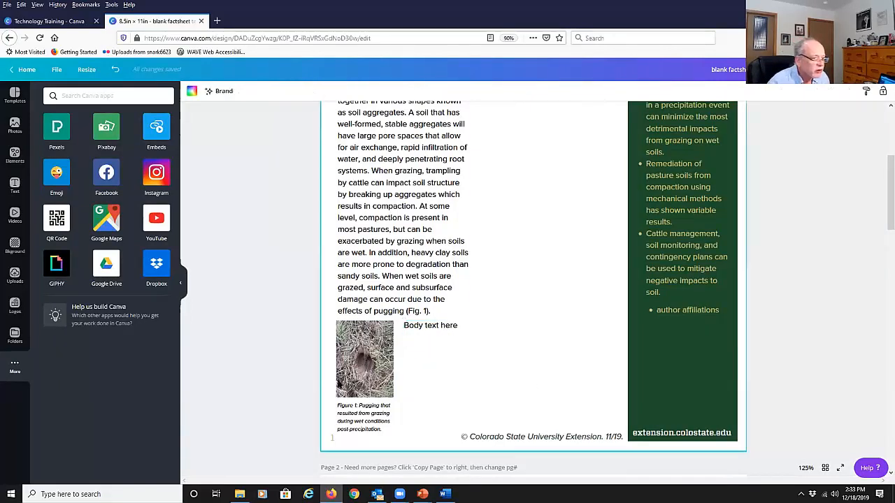
pyautogui.moveTo(293, 325); pyautogui.dragTo(456, 410)
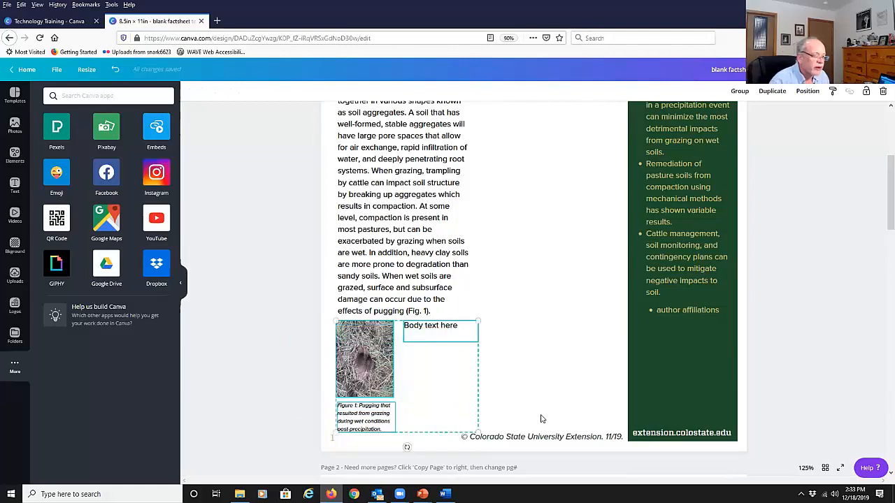
pyautogui.press('Delete')
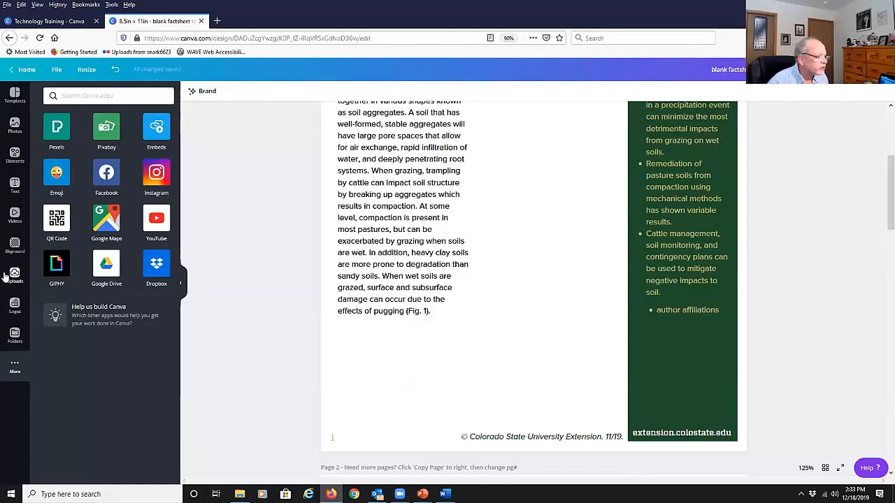
# - Insert the hoofprint pugging photo from the uploaded images onto page 1
pyautogui.click(14, 274)
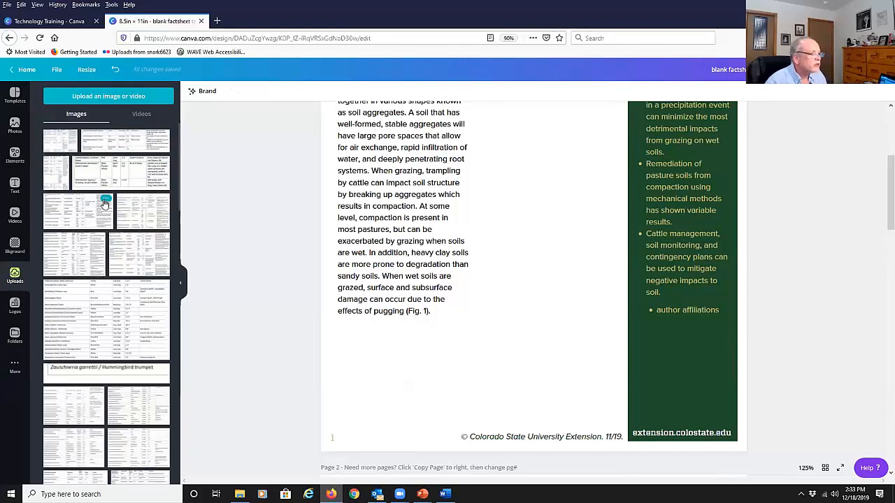
pyautogui.scroll(-10, 104, 203)
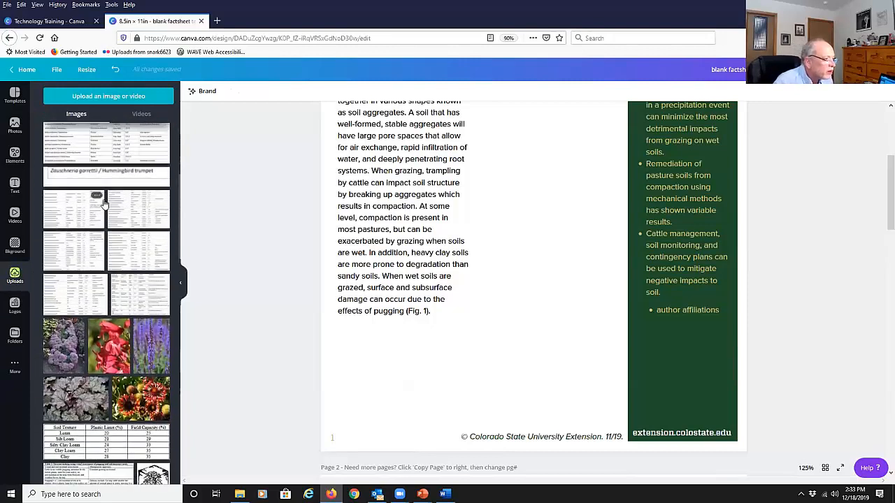
pyautogui.scroll(-10, 103, 202)
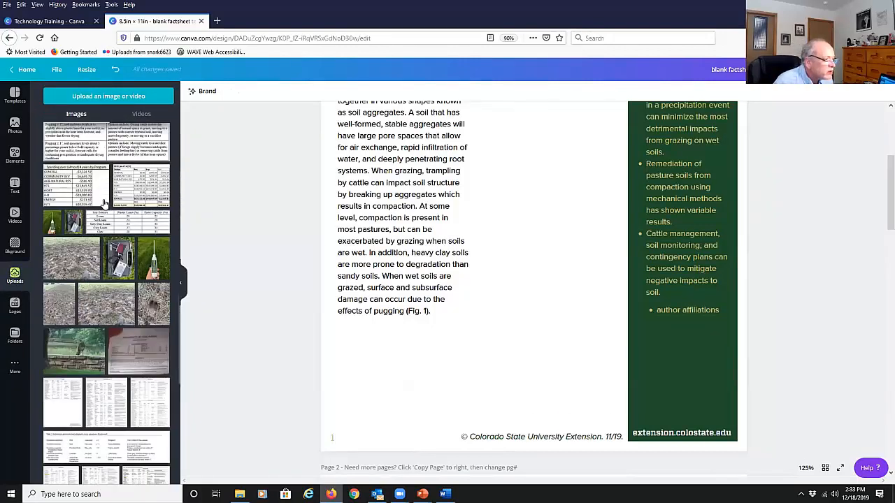
pyautogui.scroll(-1, 103, 203)
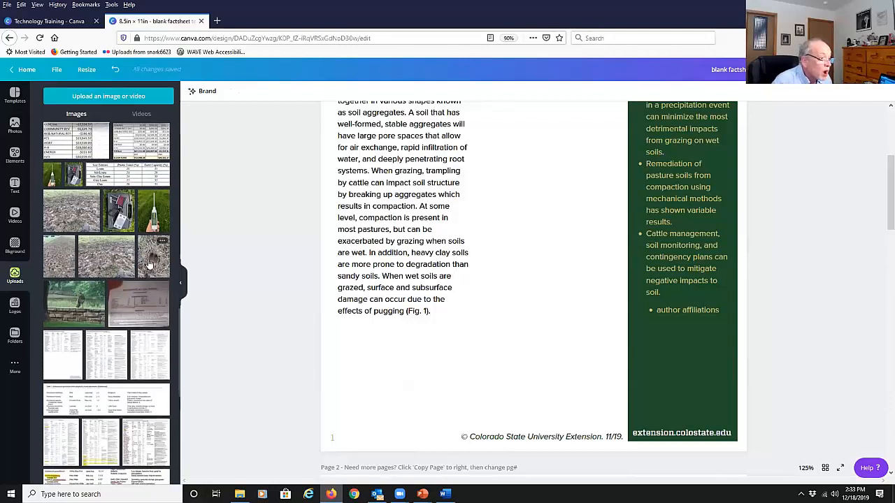
pyautogui.click(149, 263)
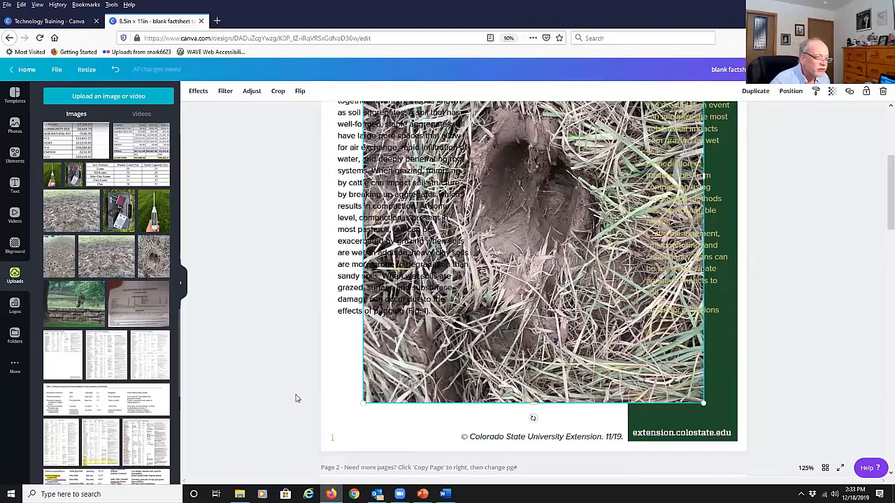
# - Shrink the hoofprint photo to less than half the text column's width and place it directly below the soil structure paragraph
pyautogui.moveTo(378, 392); pyautogui.dragTo(358, 410)
pyautogui.moveTo(684, 427); pyautogui.dragTo(514, 335)
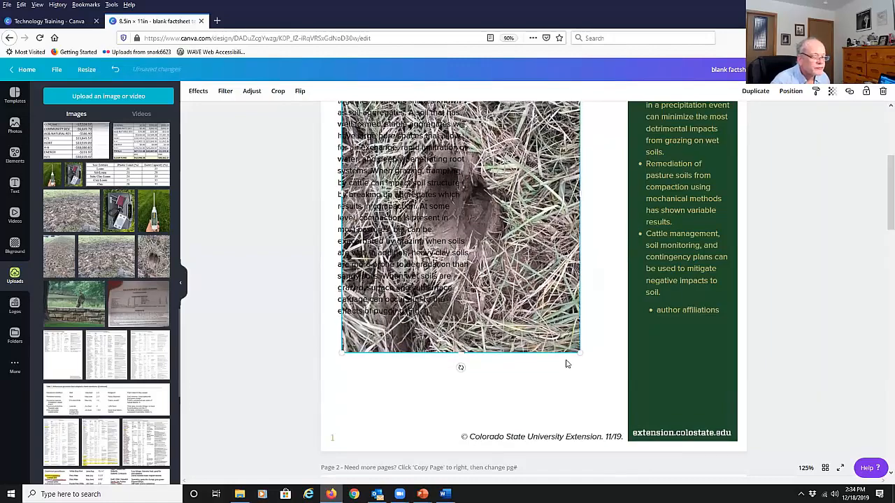
pyautogui.click(400, 392)
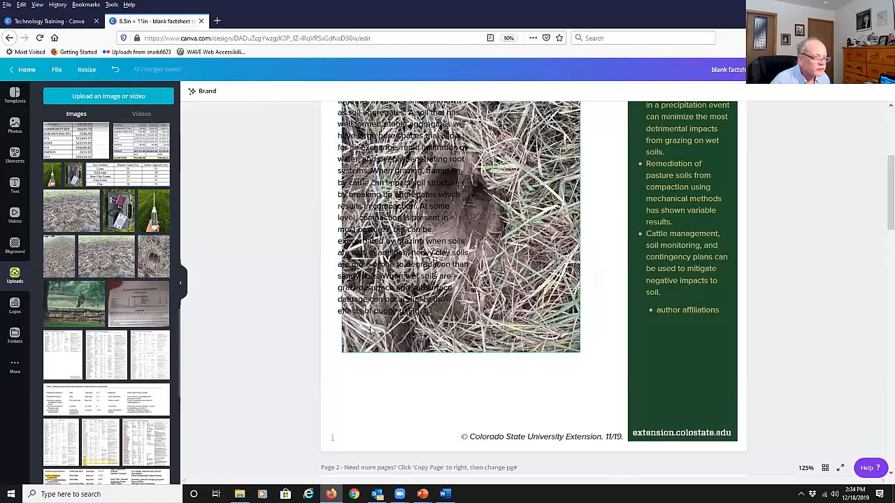
pyautogui.moveTo(370, 332); pyautogui.dragTo(377, 407)
pyautogui.moveTo(586, 427); pyautogui.dragTo(413, 249)
pyautogui.press('Down')
pyautogui.press('Down')
pyautogui.press('Down')
pyautogui.press('Down')
pyautogui.press('Down')
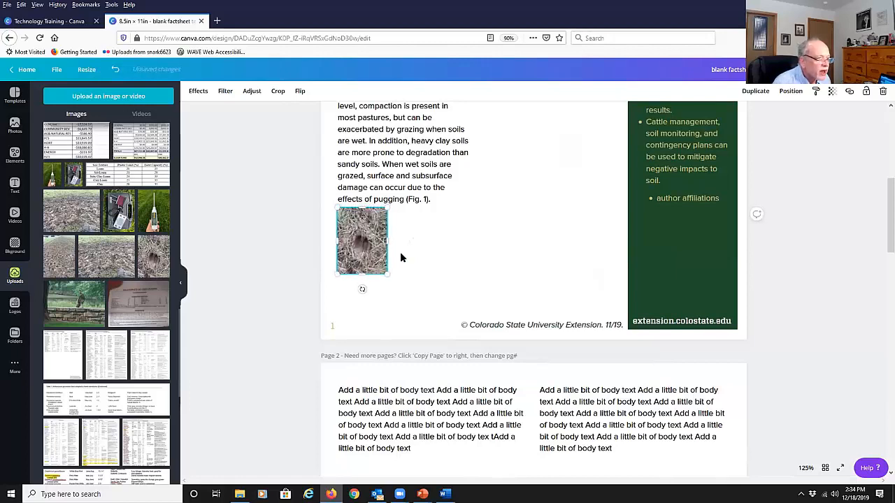
# - Align the hoofprint photo with the left edge of the paragraph and nudge it down to leave a small gap below "(Fig. 1)."
pyautogui.moveTo(374, 267); pyautogui.dragTo(370, 261)
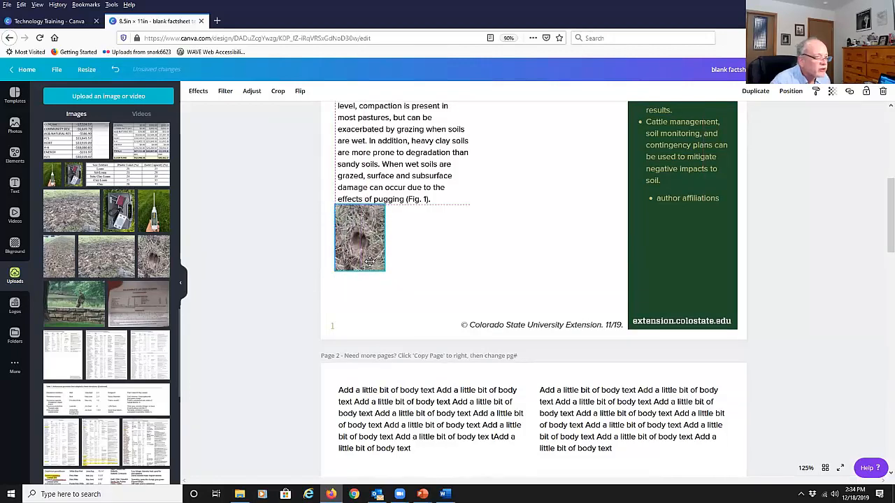
pyautogui.press('Down')
pyautogui.press('Down')
pyautogui.press('Down')
pyautogui.press('Down')
pyautogui.press('Down')
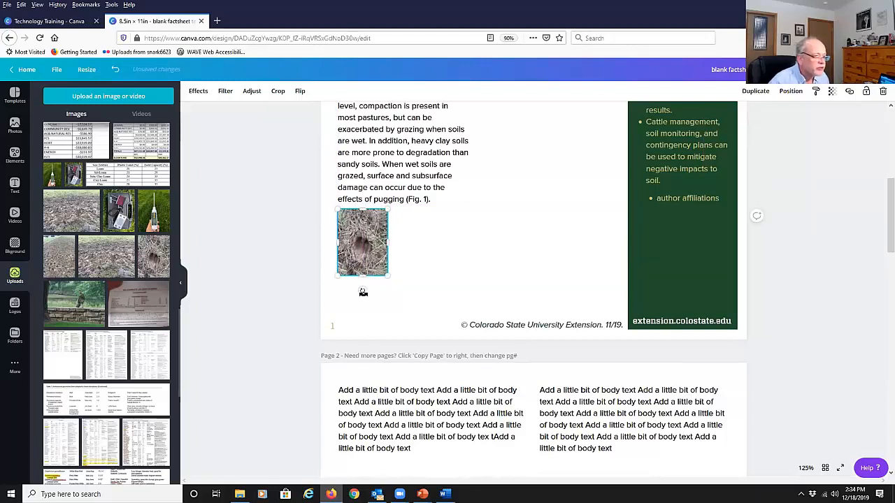
# - Add a body text box below the hoofprint photo and narrow it to the photo's width
pyautogui.click(15, 186)
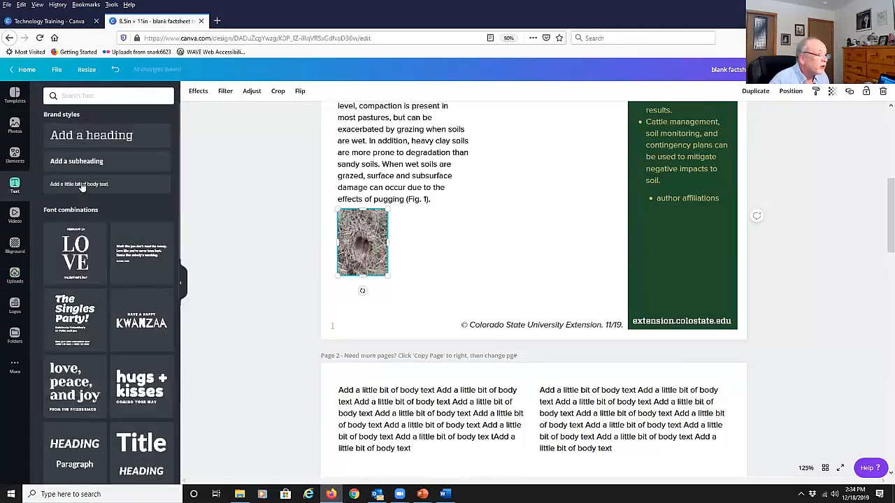
pyautogui.moveTo(98, 188); pyautogui.dragTo(365, 289)
pyautogui.moveTo(430, 288); pyautogui.dragTo(389, 289)
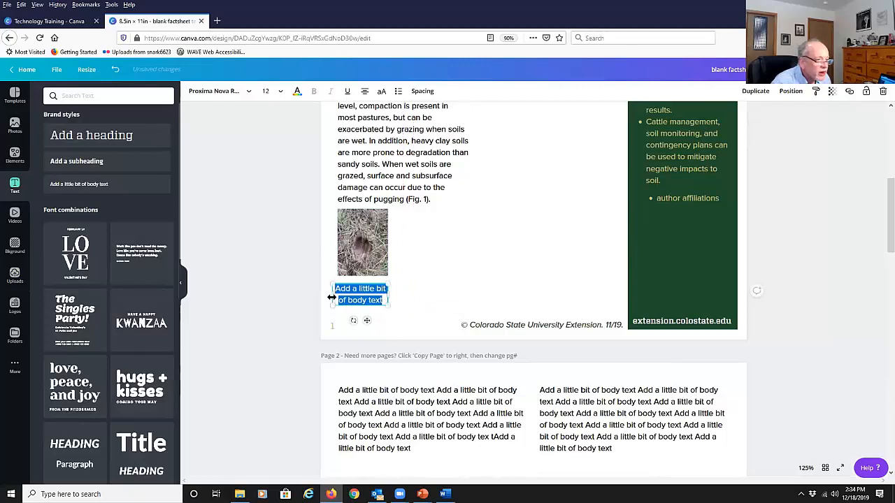
pyautogui.moveTo(331, 294); pyautogui.dragTo(337, 294)
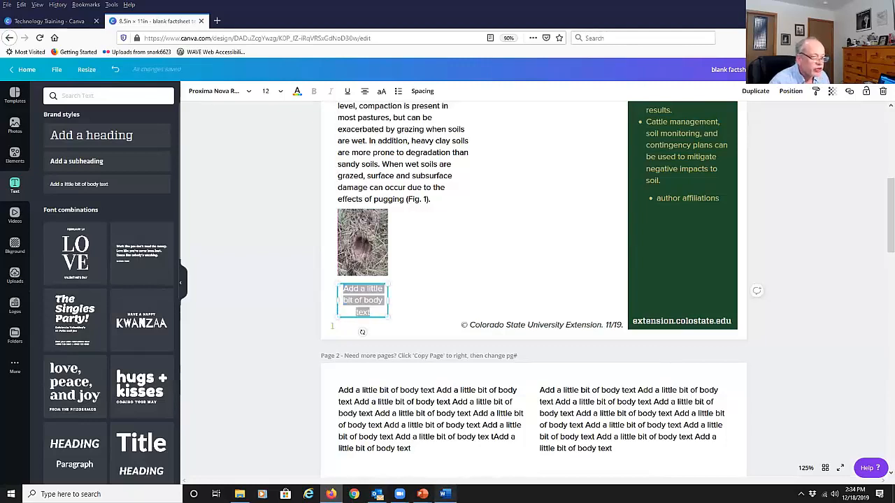
# - Copy the caption "Figure 1: Pugging that resulted from grazing during wet conditions post-precipitation." from the Word document
pyautogui.click(446, 495)
pyautogui.click(427, 440)
pyautogui.scroll(-3, 432, 438)
pyautogui.click(533, 398)
pyautogui.moveTo(585, 407); pyautogui.dragTo(509, 392)
pyautogui.hotkey('ctrl', 'c')
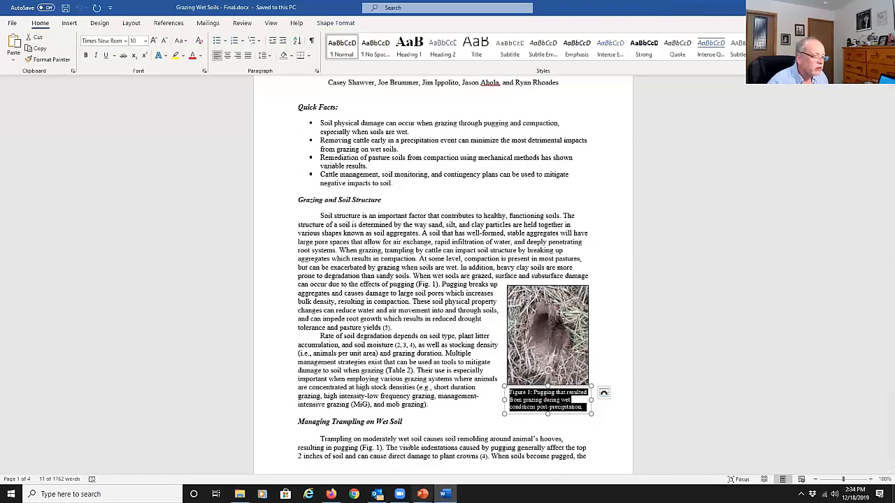
# - Replace the placeholder text below the hoofprint photo in the Canva factsheet with the copied Figure 1 caption
pyautogui.click(331, 495)
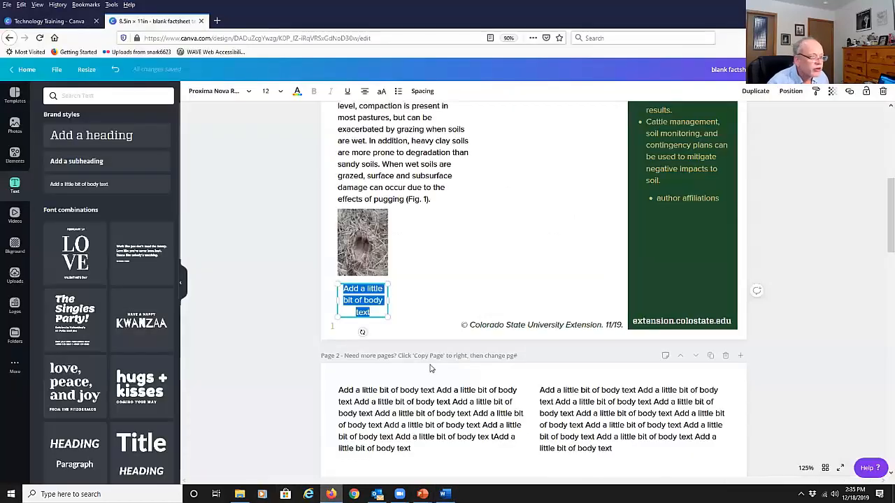
pyautogui.click(376, 309)
pyautogui.hotkey('ctrl', 'a')
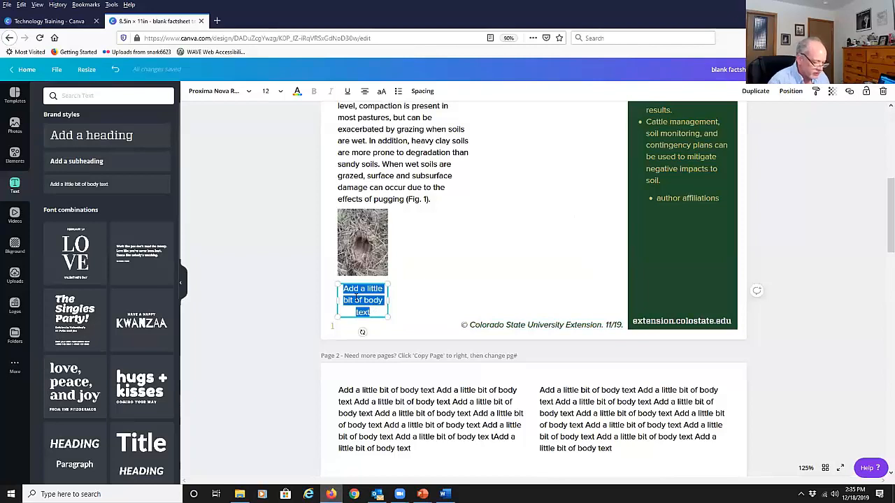
pyautogui.hotkey('ctrl', 'v')
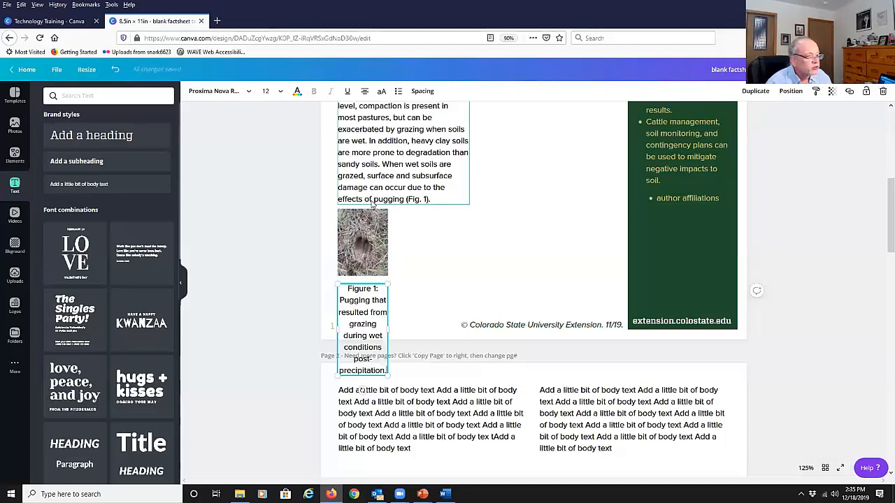
# - Set the Figure 1 caption to size 8 in Proxima Nova Regular Italic
pyautogui.hotkey('ctrl', 'a')
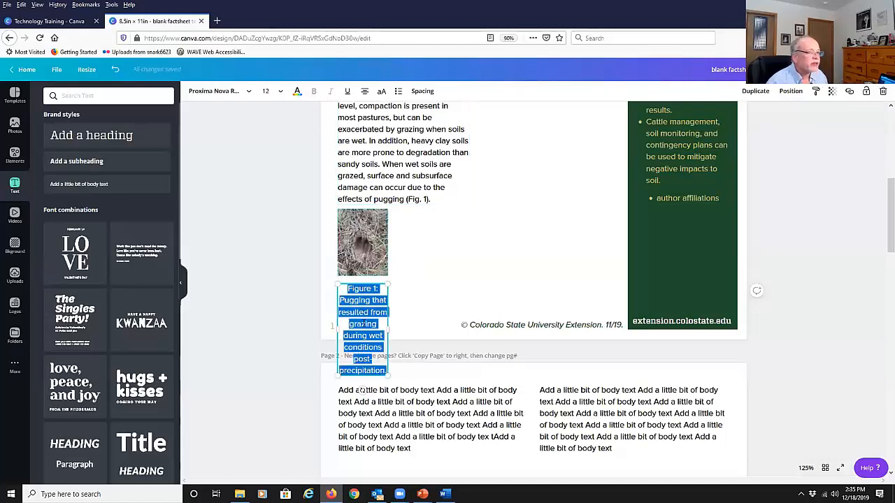
pyautogui.click(280, 93)
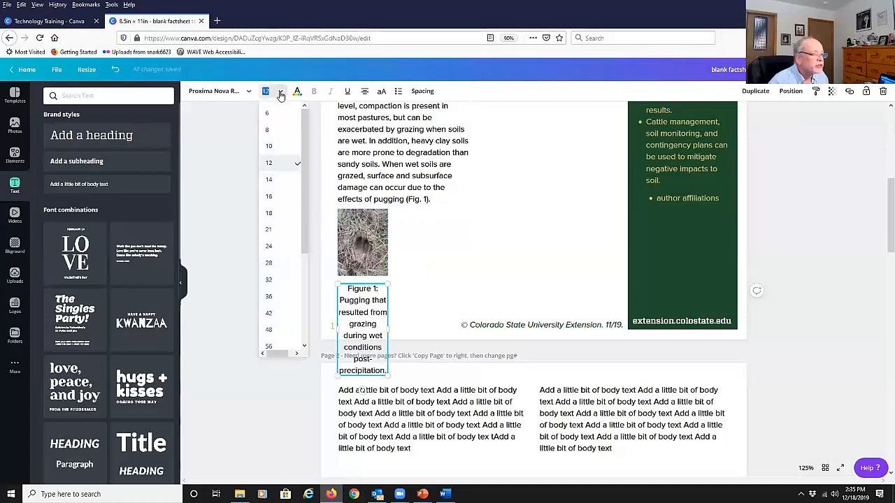
pyautogui.click(269, 132)
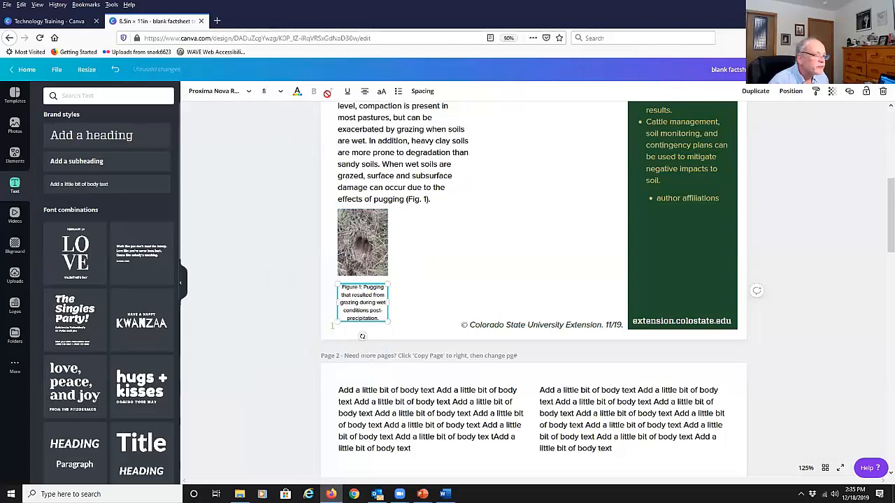
pyautogui.click(212, 95)
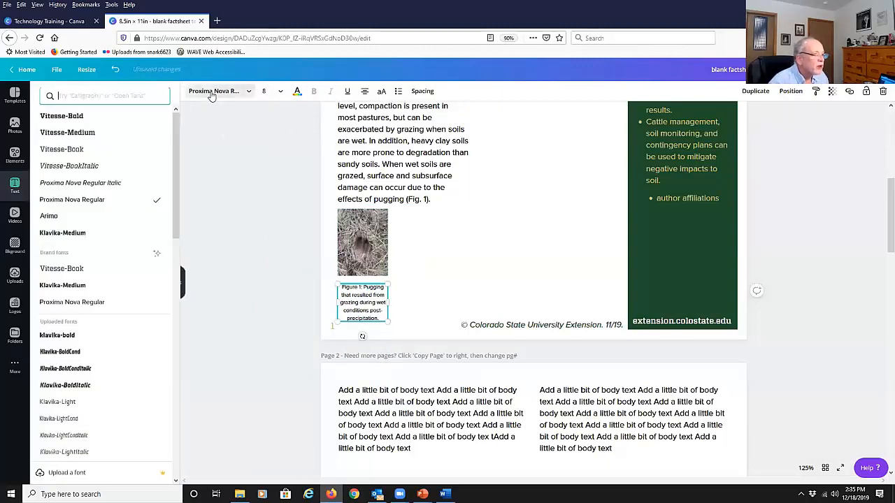
pyautogui.click(112, 182)
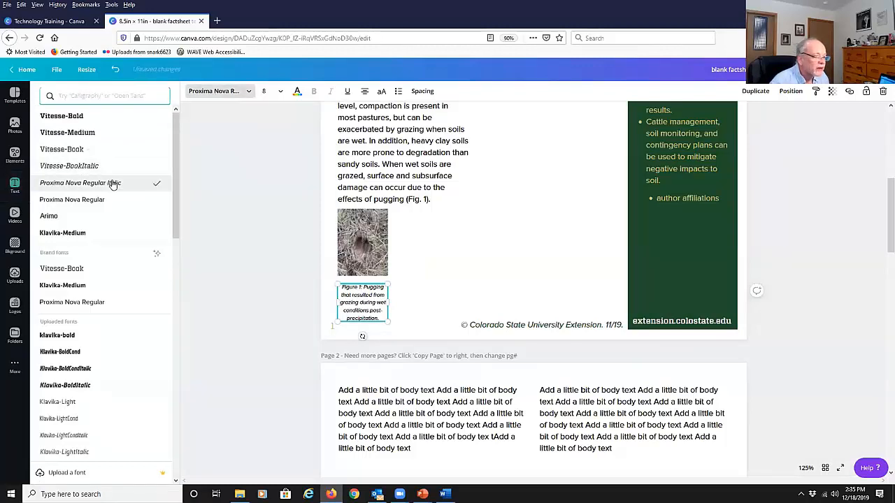
pyautogui.click(224, 269)
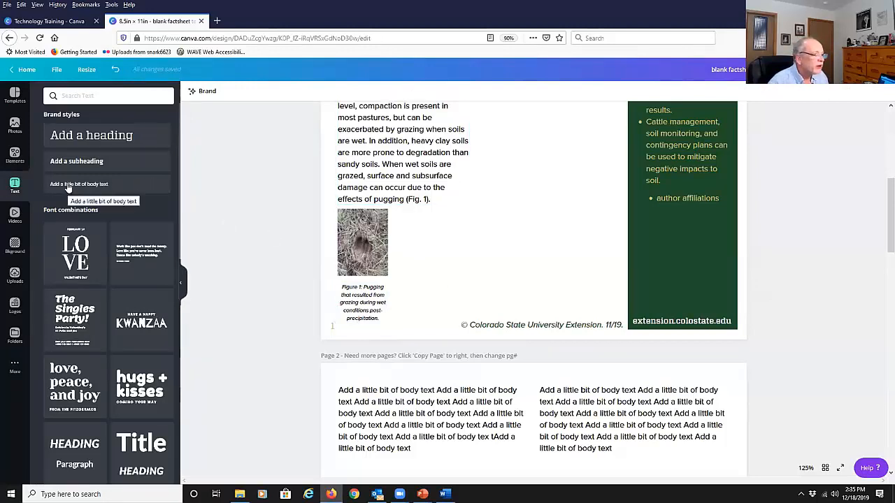
# - Add a body text box beside the hoofprint photo and size it to about 1.4 wide, ending at the column's right edge
pyautogui.moveTo(67, 188); pyautogui.dragTo(400, 221)
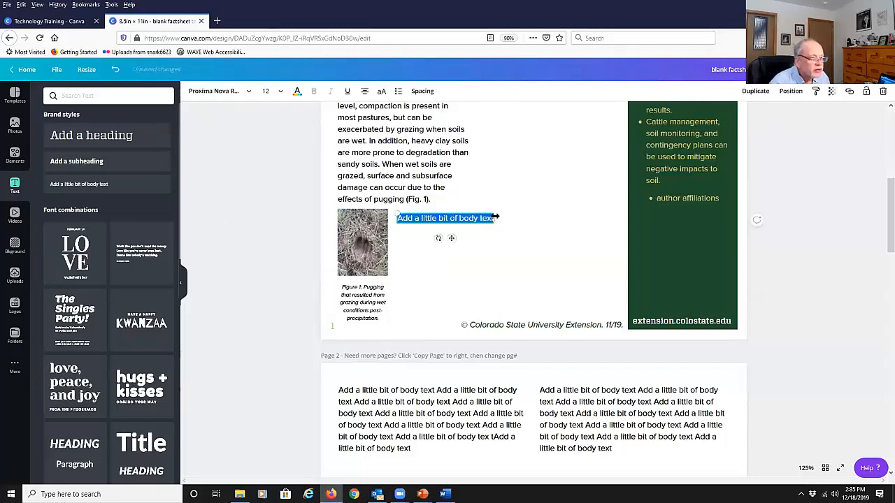
pyautogui.moveTo(494, 218); pyautogui.dragTo(471, 216)
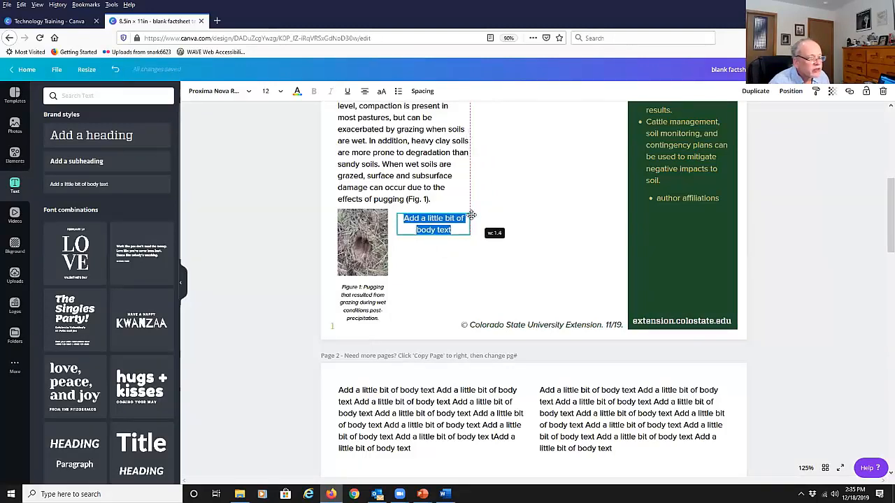
pyautogui.moveTo(471, 216); pyautogui.dragTo(472, 216)
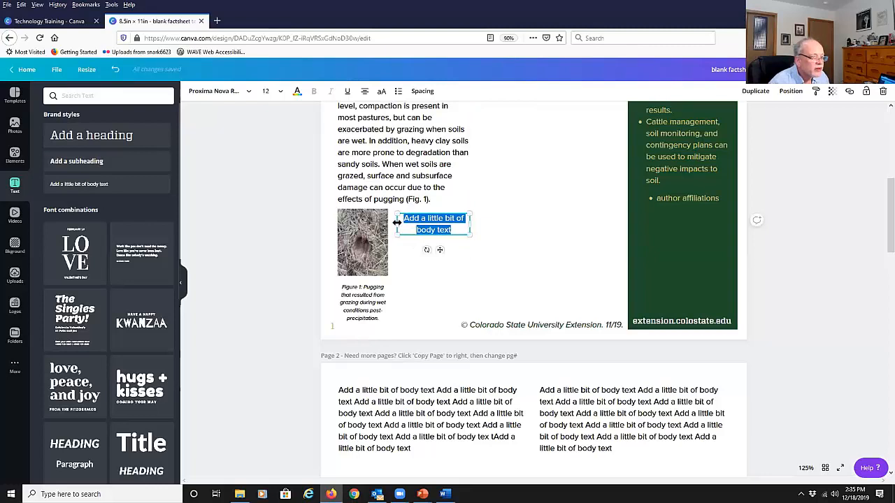
pyautogui.moveTo(397, 223); pyautogui.dragTo(395, 223)
pyautogui.click(417, 261)
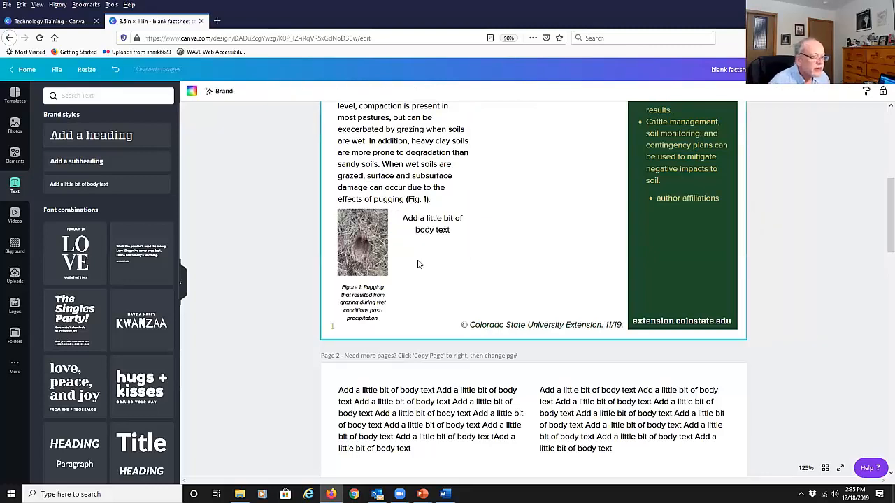
# - Copy the sentence from "Pugging breaks up" through "resulting in compaction." from the Word document for the new text box
pyautogui.click(435, 221)
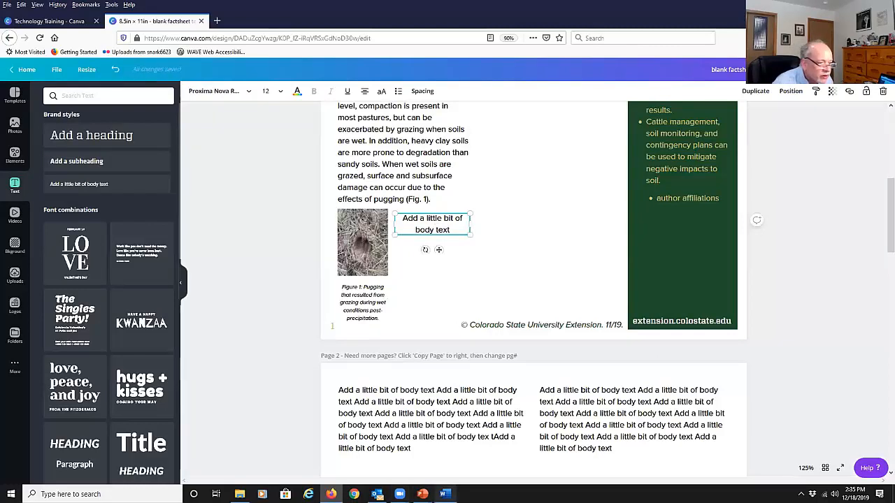
pyautogui.hotkey('alt', 'Tab')
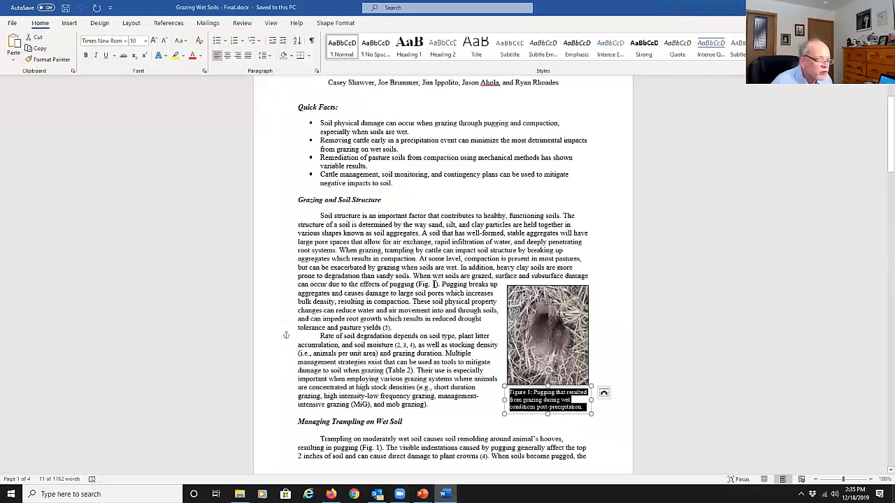
pyautogui.click(441, 283)
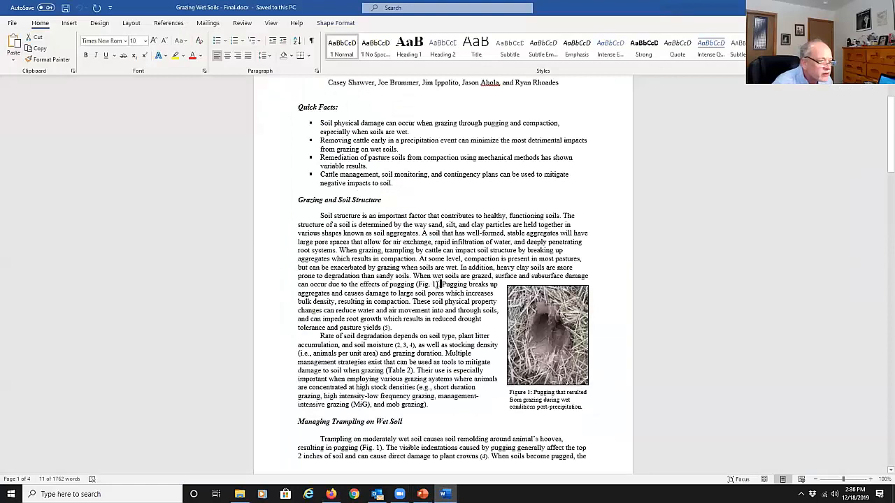
pyautogui.keyDown('ctrl'); pyautogui.click(437, 285); pyautogui.keyUp('ctrl')
pyautogui.hotkey('ctrl', 'c')
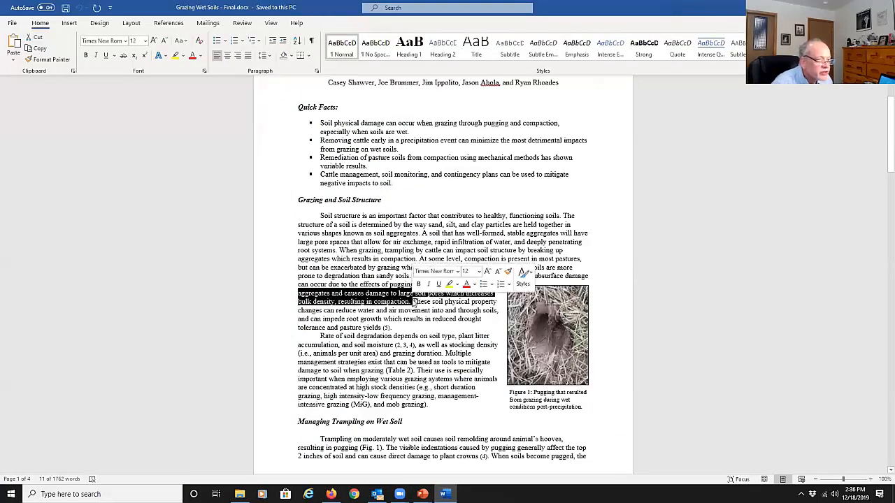
# - Replace the placeholder text beside the hoofprint photo in the Canva factsheet with the copied Word sentence from "Pugging breaks up" through "resulting in compaction."
pyautogui.rightClick(379, 300)
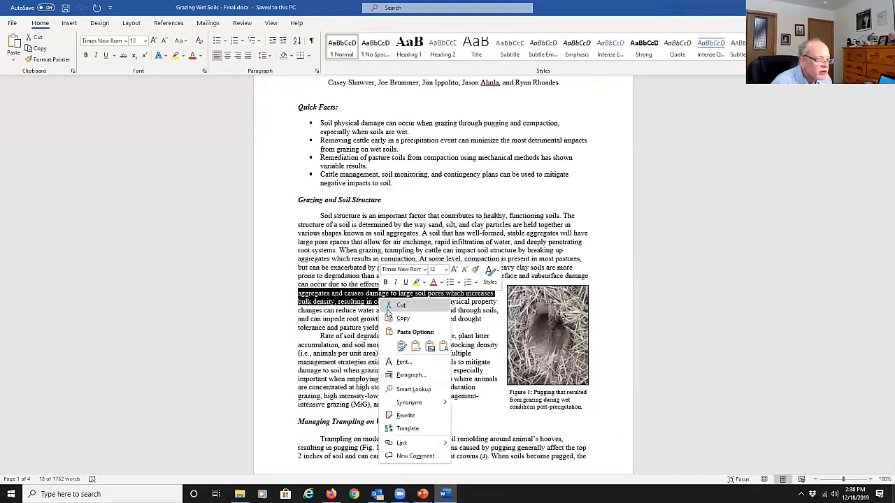
pyautogui.click(403, 318)
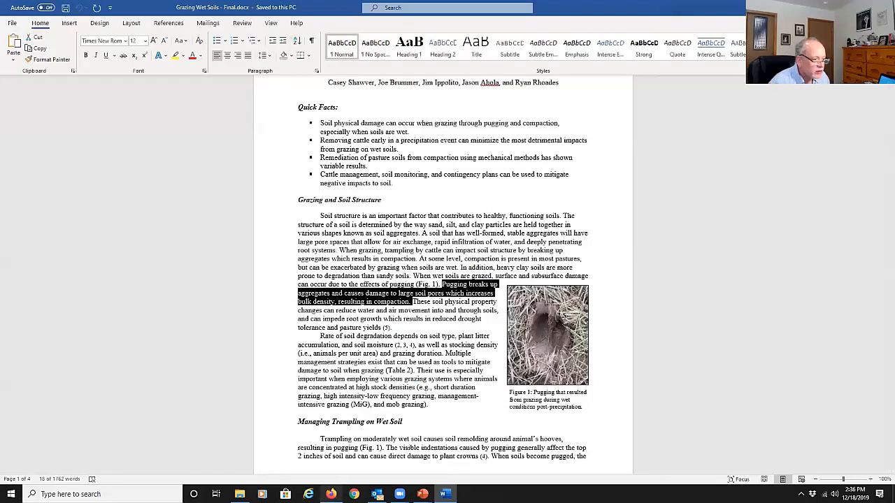
pyautogui.click(331, 495)
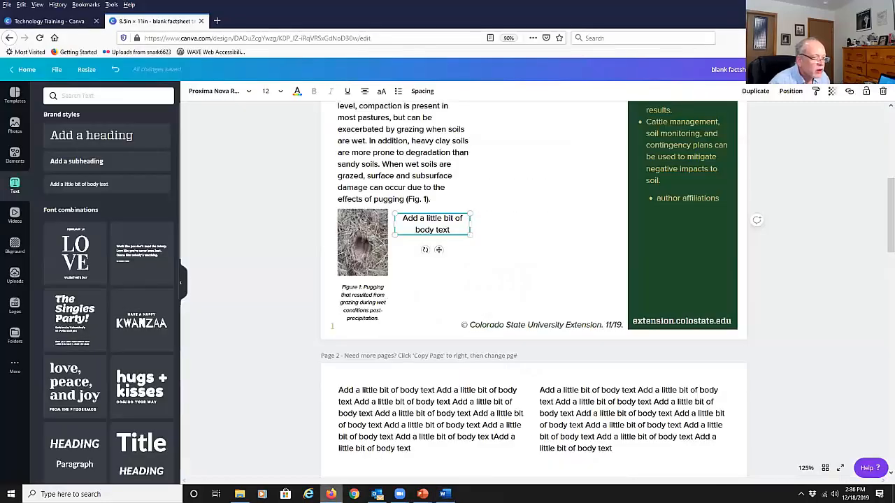
pyautogui.tripleClick(454, 224)
pyautogui.hotkey('ctrl', 'v')
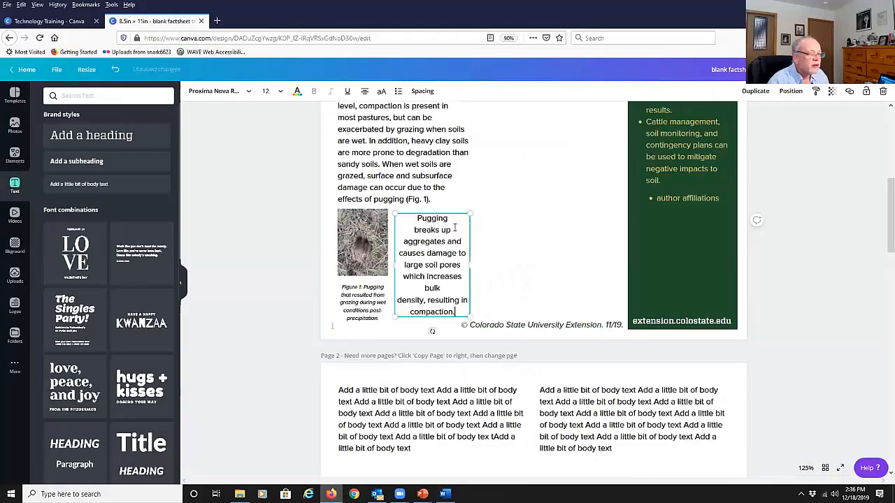
# - Left-align the pugging sentence and remove the stray line breaks after "Pugging" and "bulk"
pyautogui.tripleClick(458, 276)
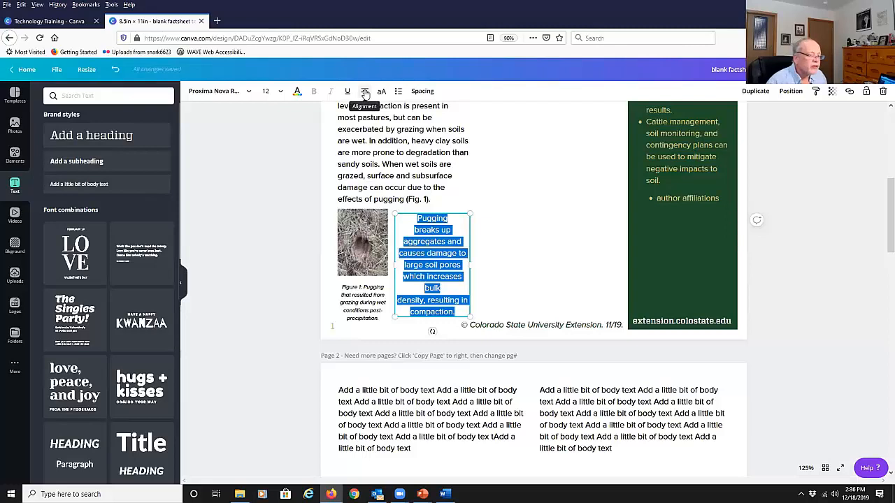
pyautogui.click(364, 93)
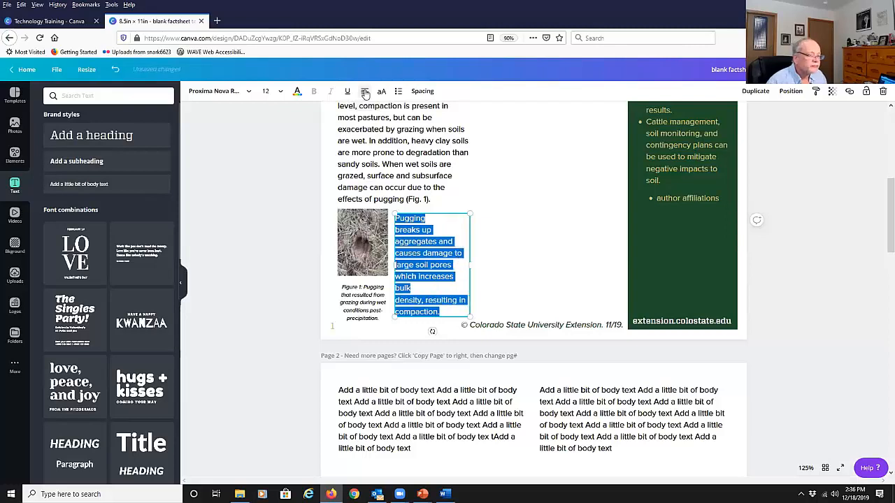
pyautogui.click(430, 217)
pyautogui.press('Delete')
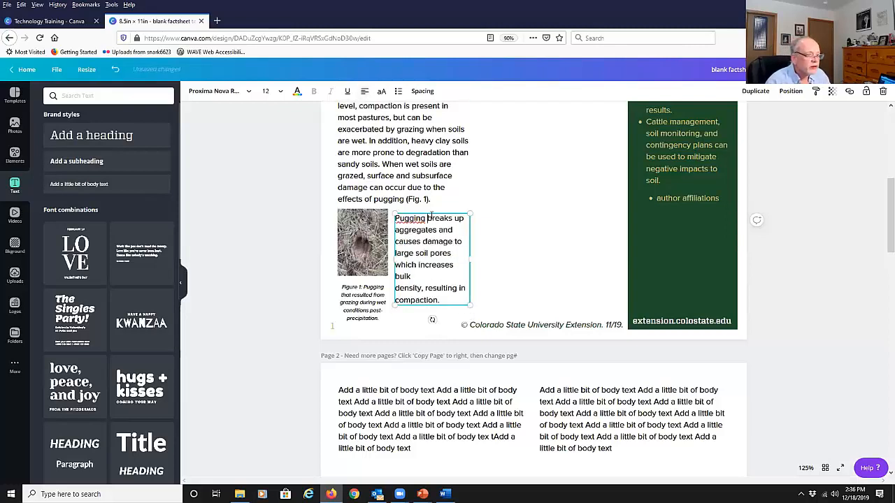
pyautogui.press('Delete')
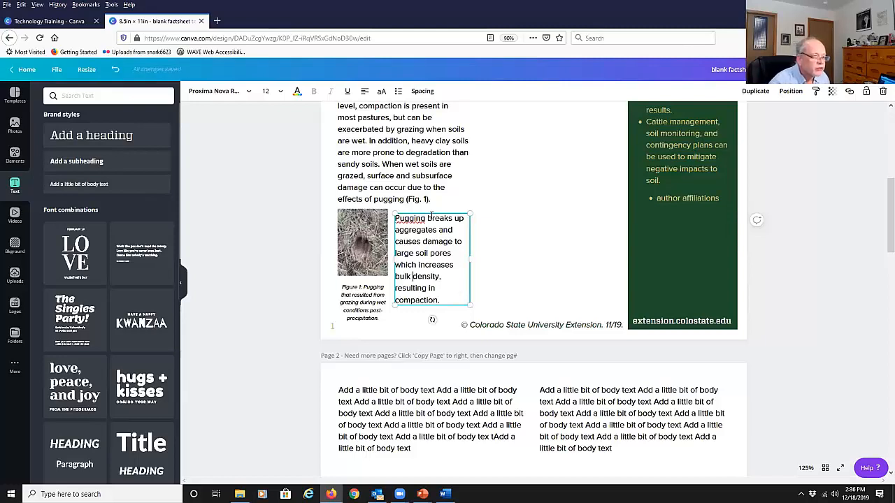
# - Nudge the pugging text box up so its top edge lines up with the top of the hoofprint photo
pyautogui.click(517, 225)
pyautogui.click(458, 243)
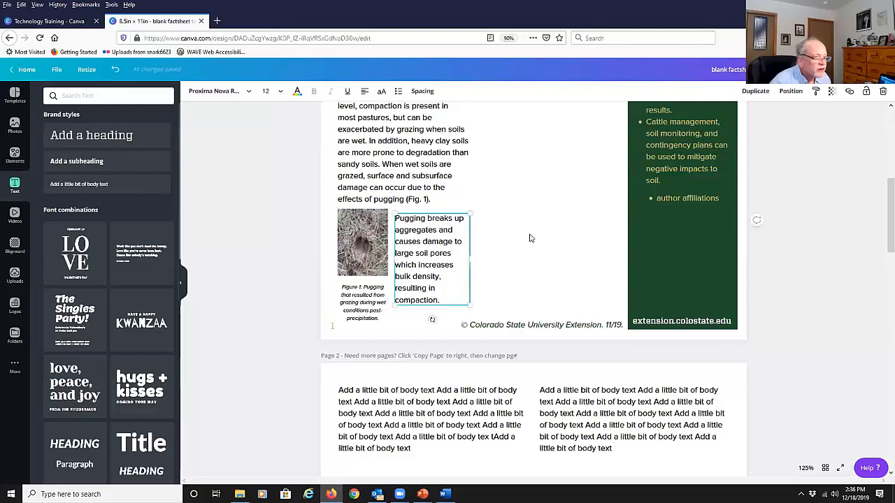
pyautogui.press('Up')
pyautogui.press('Up')
pyautogui.press('Up')
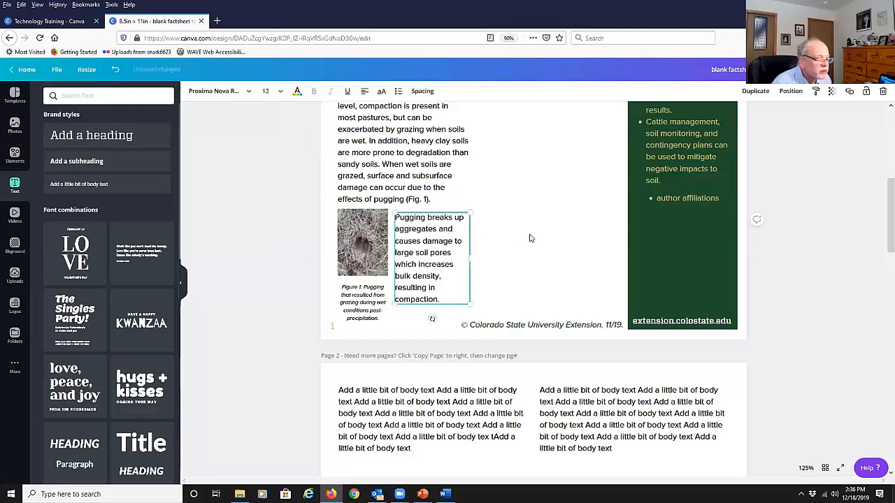
pyautogui.press('Up')
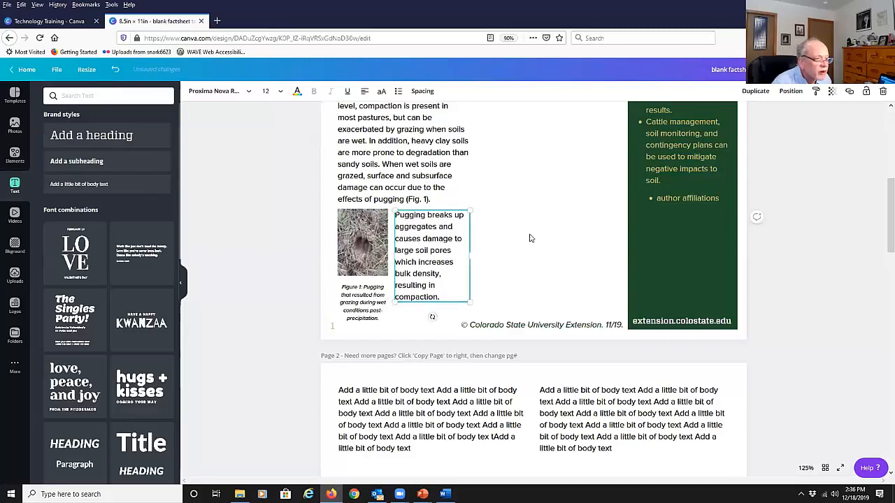
pyautogui.press('Up')
pyautogui.press('Up')
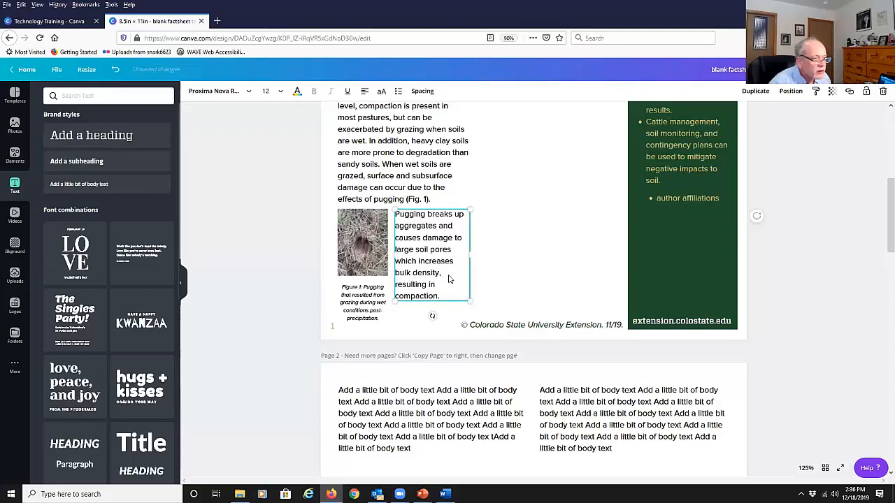
pyautogui.click(274, 235)
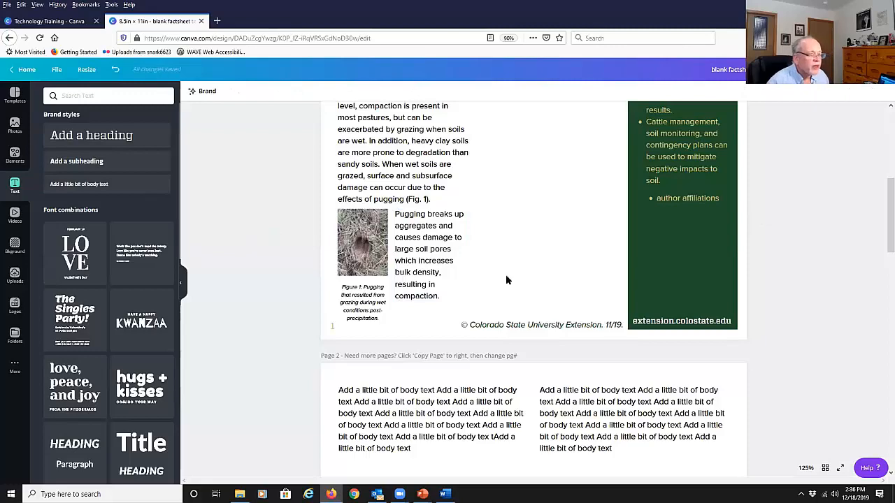
# - Check the first column's text flow on page 1 and nudge the pugging text box up slightly more
pyautogui.scroll(3, 501, 278)
pyautogui.scroll(6, 501, 277)
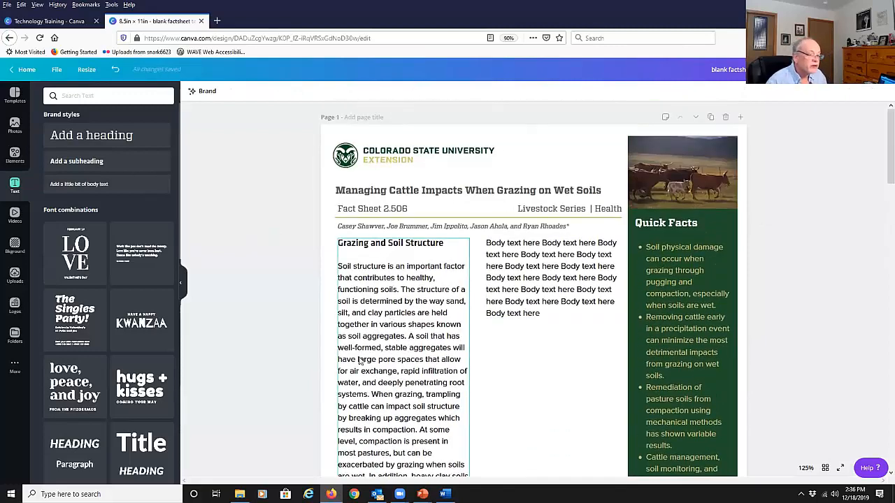
pyautogui.scroll(-7, 360, 360)
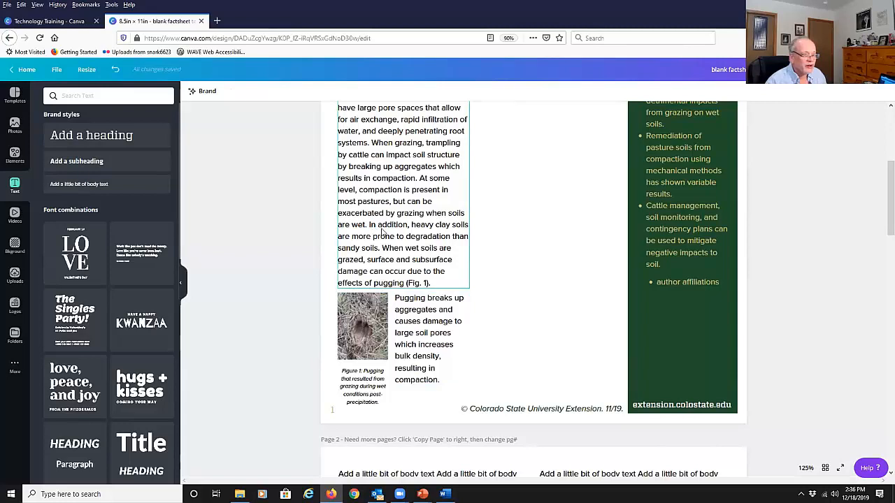
pyautogui.click(423, 308)
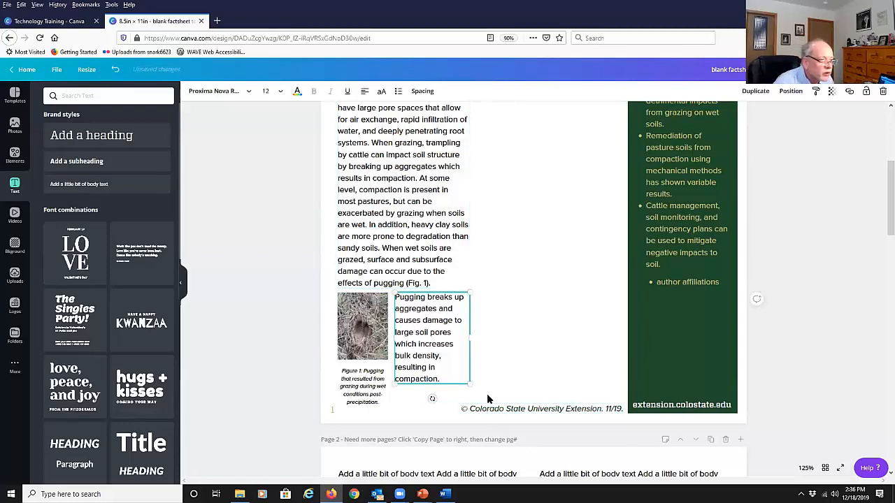
pyautogui.click(520, 273)
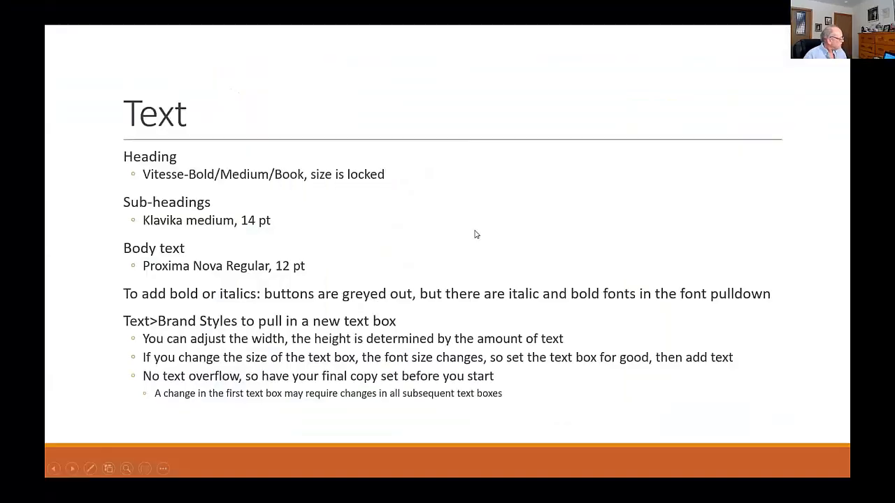
pyautogui.click(476, 235)
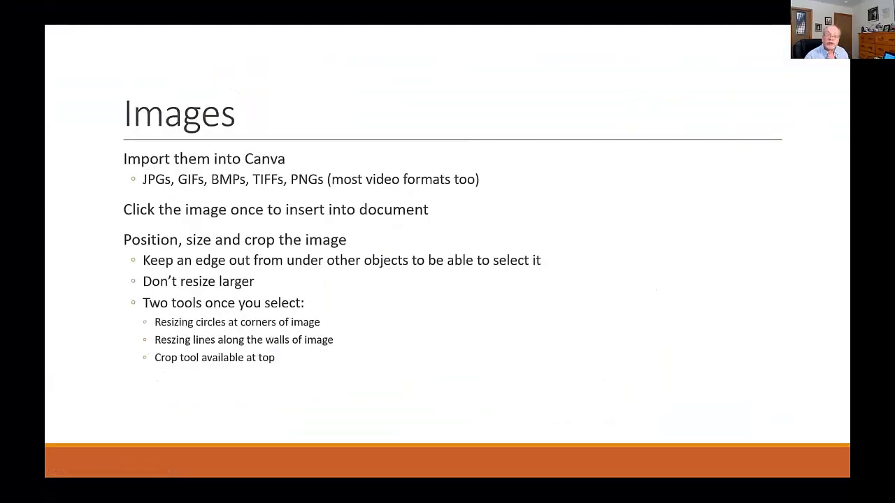
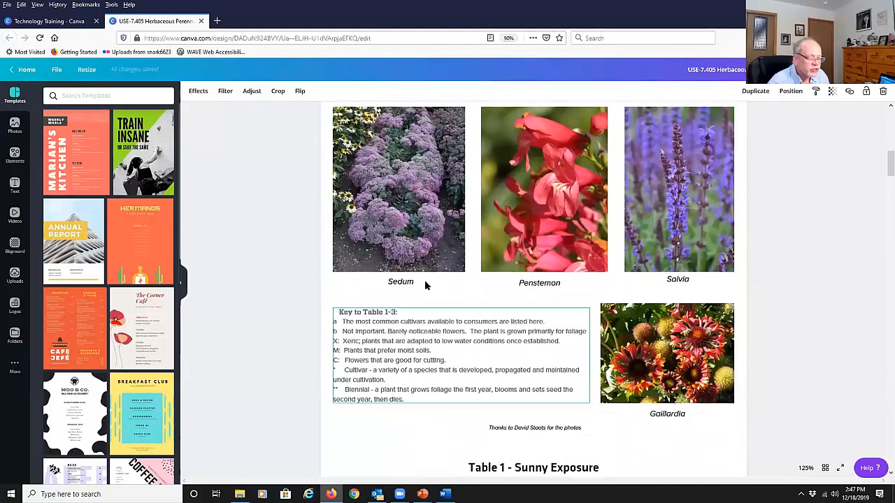
# - Examine the table key, photo credit and multi-page Table 1 - Sunny Exposure in the herbaceous perennials factsheet
pyautogui.click(365, 323)
pyautogui.click(552, 418)
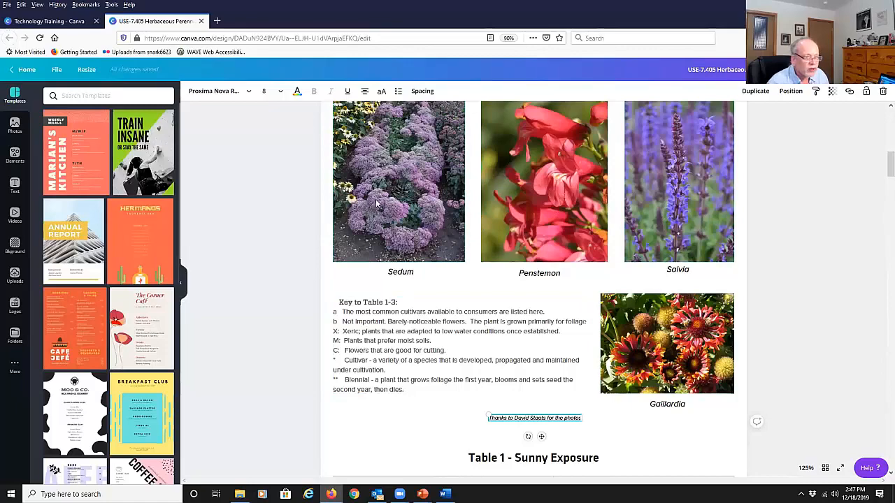
pyautogui.scroll(-4, 470, 376)
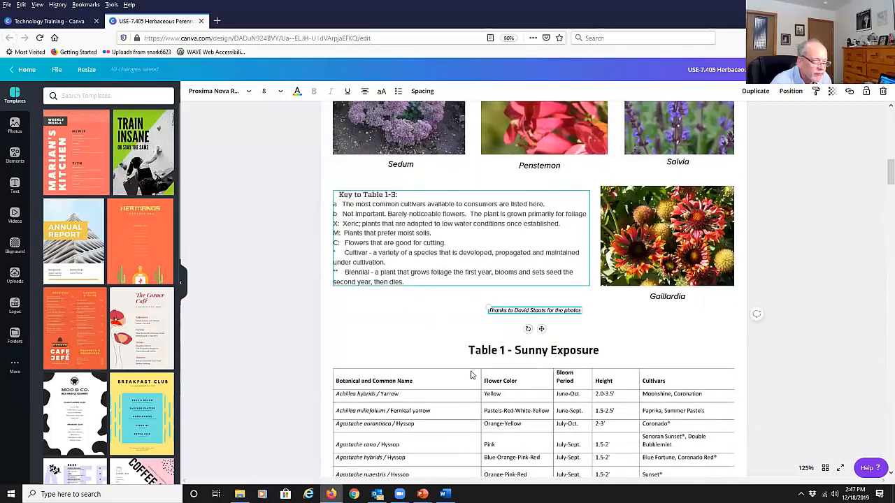
pyautogui.scroll(-7, 471, 376)
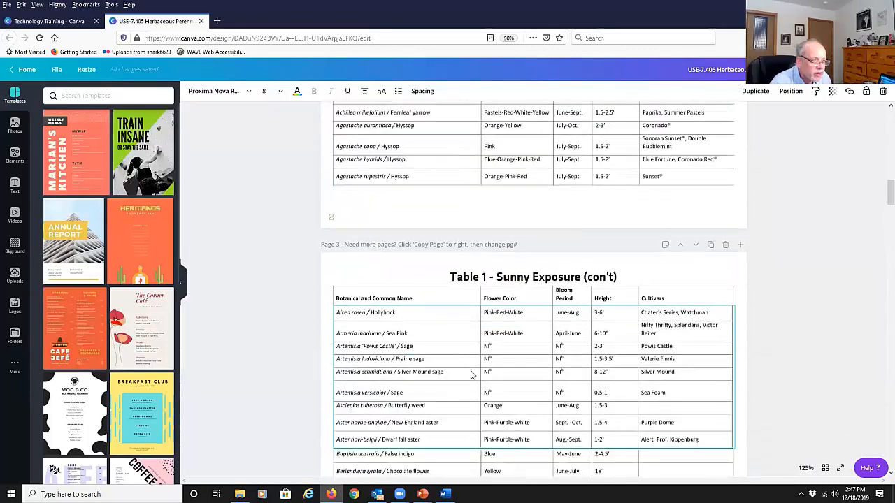
pyautogui.scroll(-8, 471, 375)
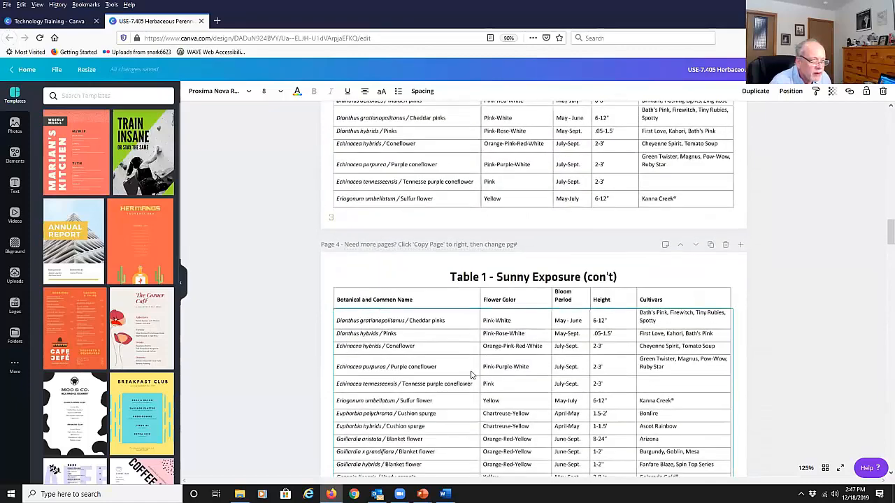
pyautogui.scroll(-4, 471, 376)
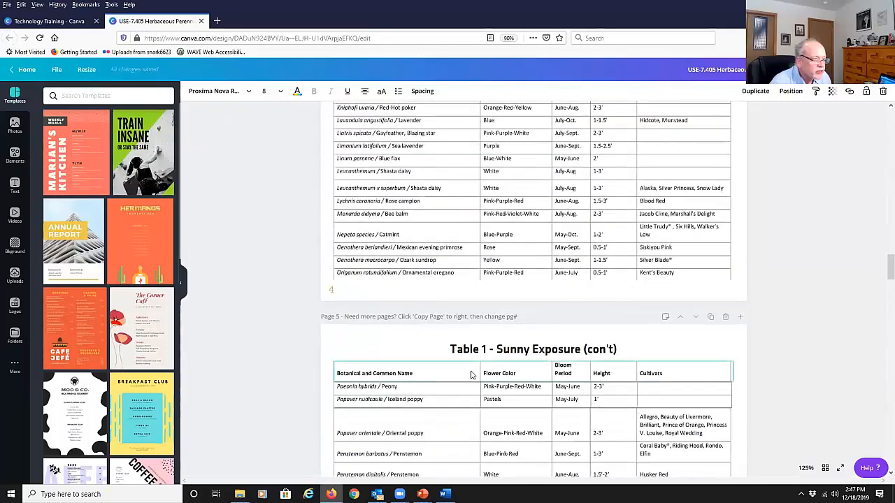
pyautogui.scroll(9, 471, 376)
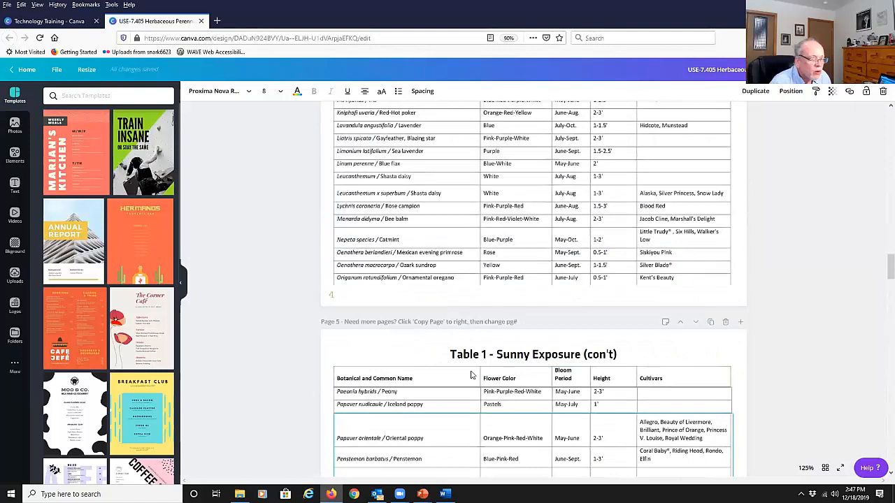
pyautogui.scroll(1, 471, 376)
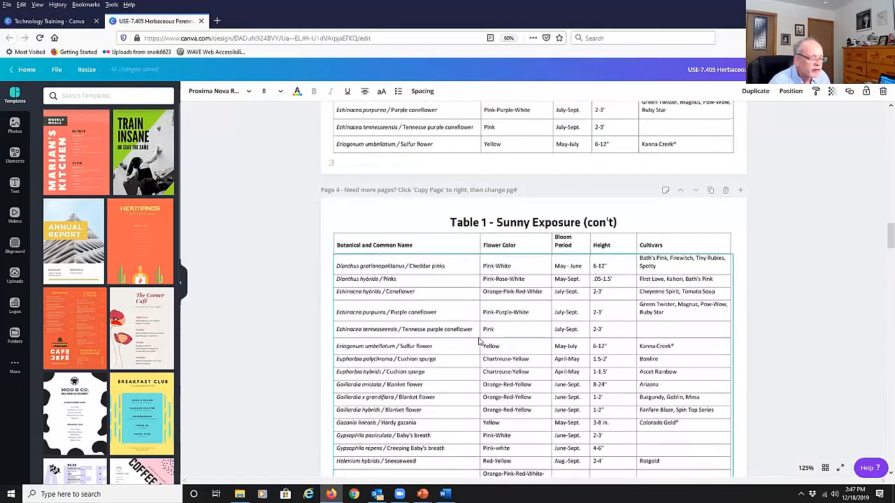
# - Select the header and the two body images of Table 1 on page 4 in turn to examine how the table is pieced together
pyautogui.click(421, 245)
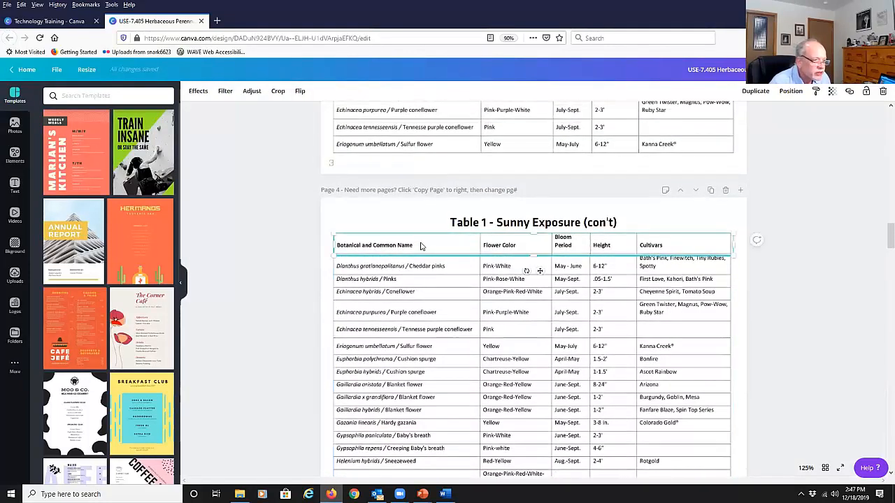
pyautogui.scroll(-1, 400, 294)
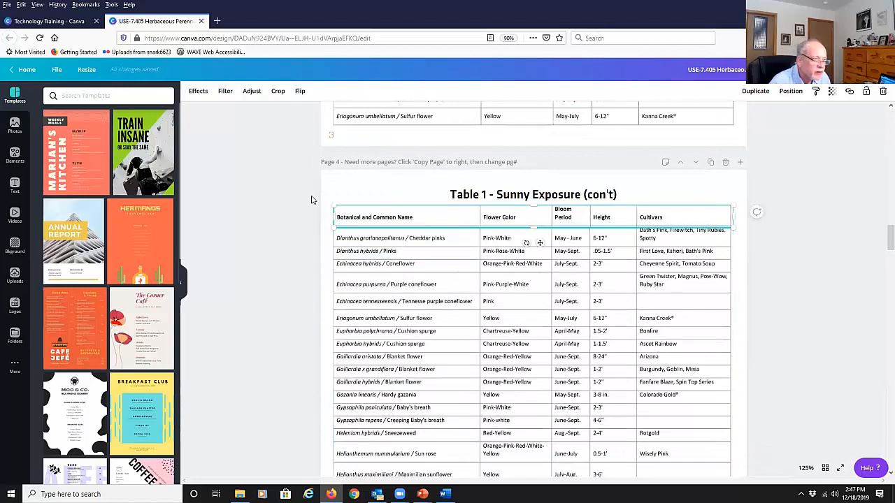
pyautogui.click(388, 327)
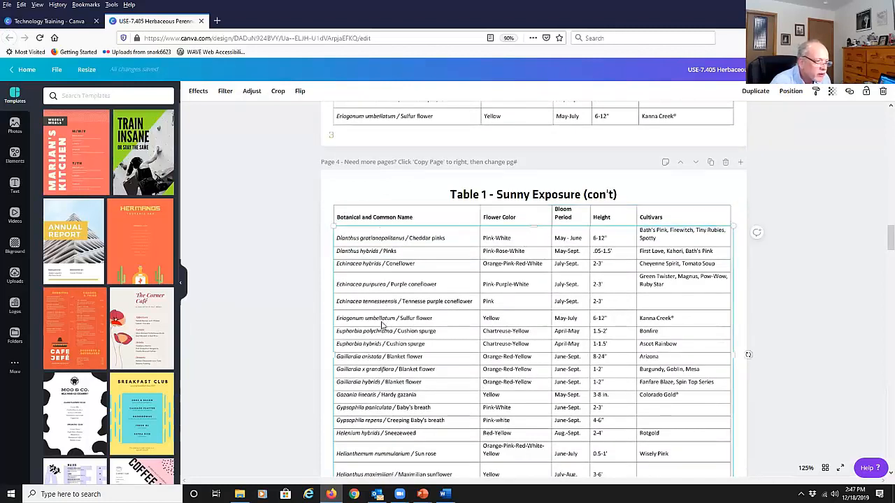
pyautogui.scroll(-3, 364, 300)
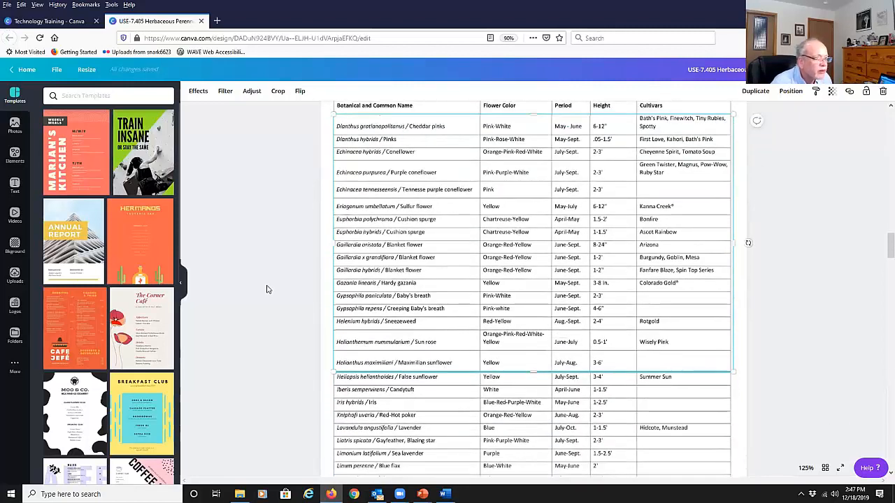
pyautogui.scroll(-2, 280, 335)
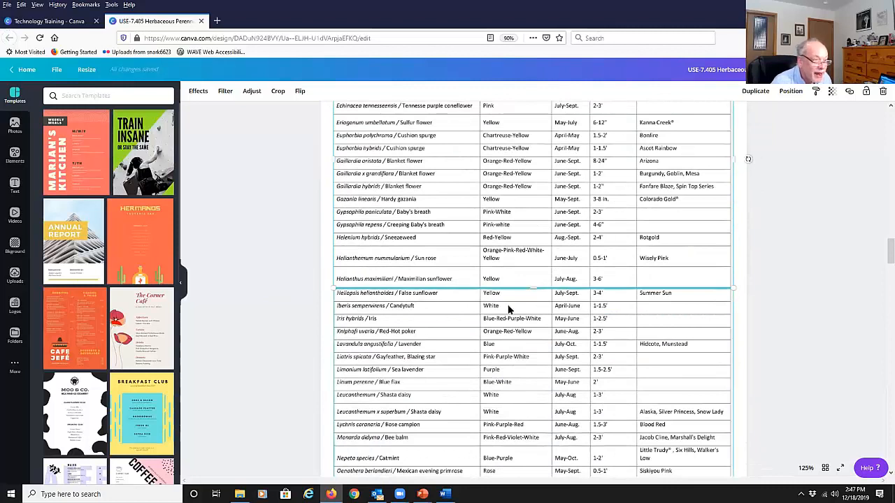
pyautogui.scroll(-2, 412, 406)
pyautogui.click(394, 340)
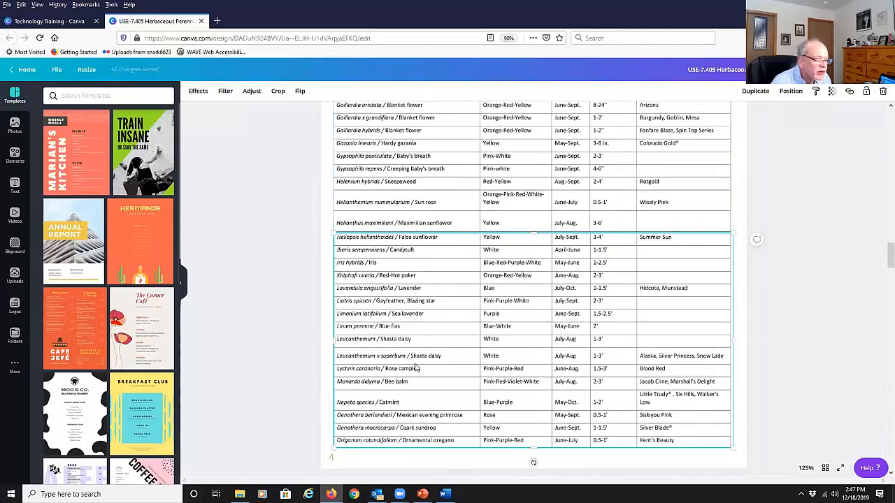
pyautogui.scroll(8, 530, 425)
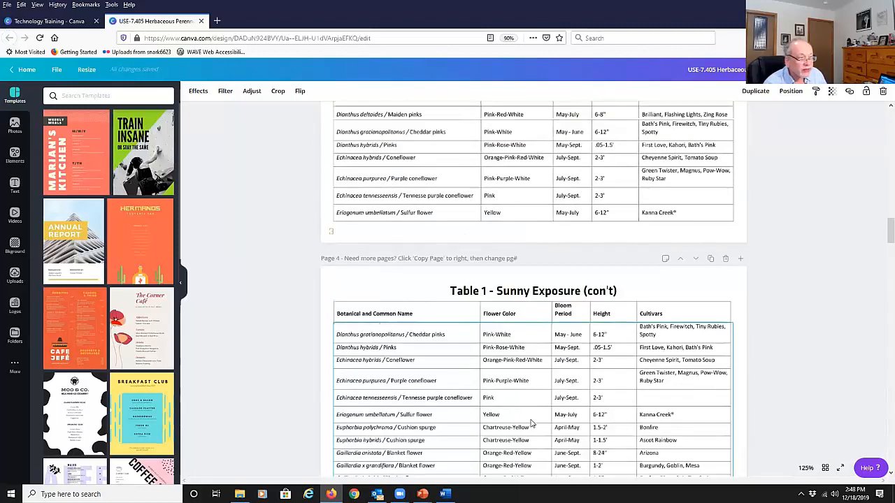
pyautogui.scroll(-2, 419, 266)
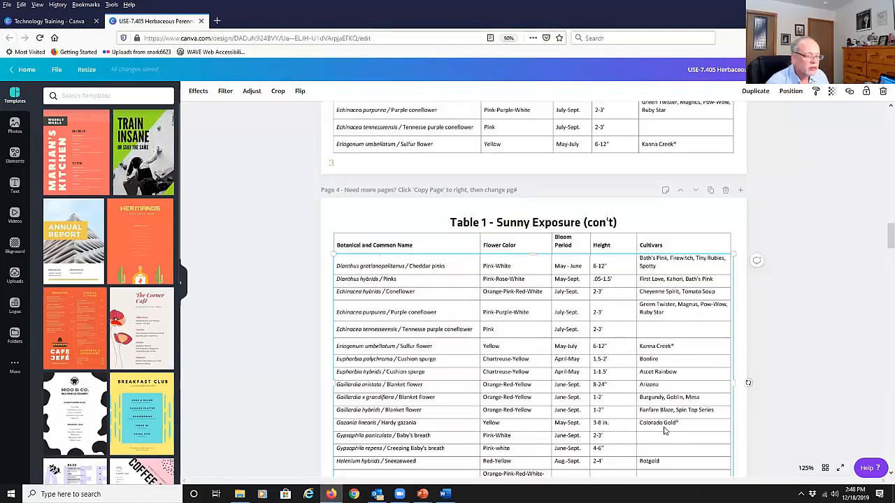
pyautogui.scroll(-3, 665, 431)
pyautogui.scroll(-1, 630, 448)
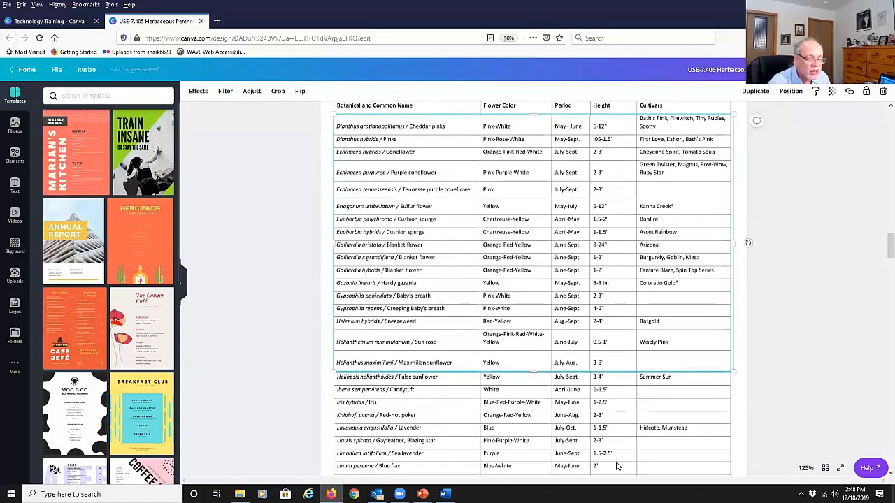
# - Examine the last body image of Table 1 on page 4 and the following table pages through Table 2 - Sun to Part Shade
pyautogui.scroll(-3, 594, 402)
pyautogui.click(543, 351)
pyautogui.scroll(-2, 568, 375)
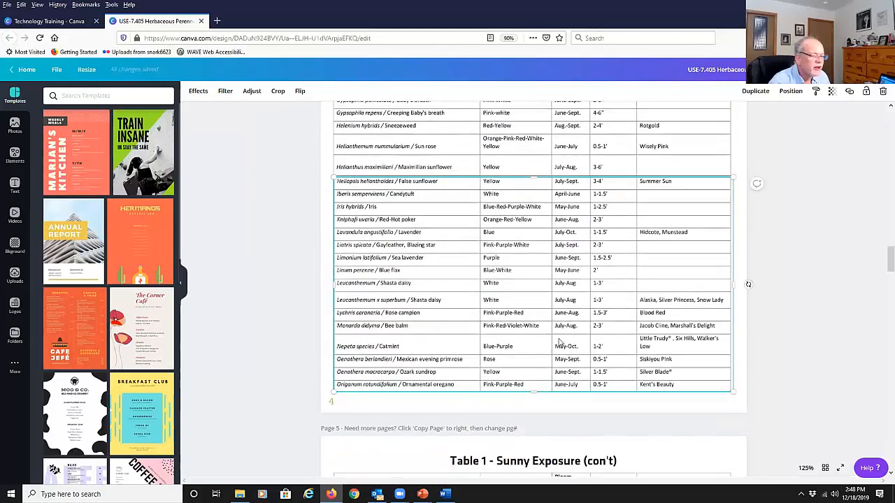
pyautogui.scroll(-15, 559, 342)
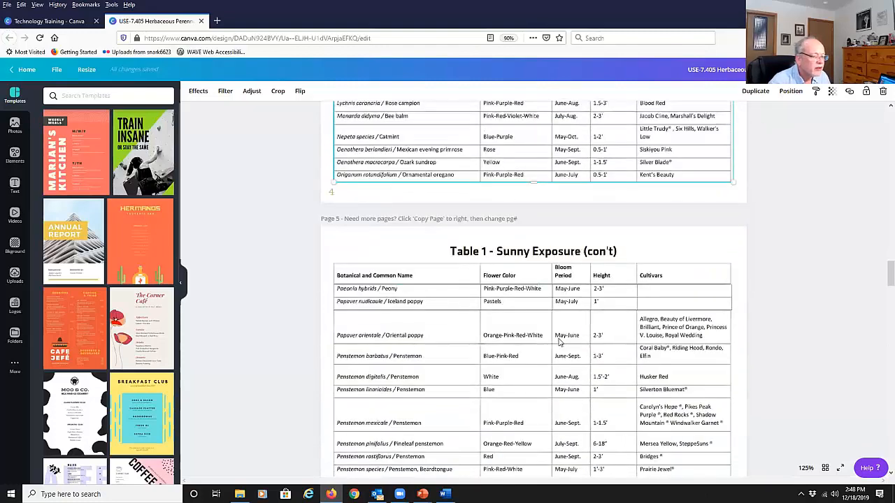
pyautogui.scroll(-3, 560, 342)
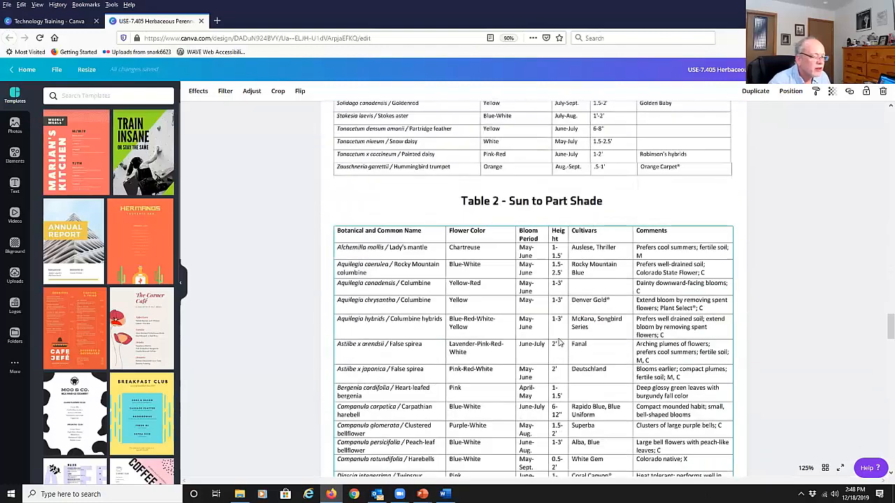
pyautogui.scroll(2, 559, 342)
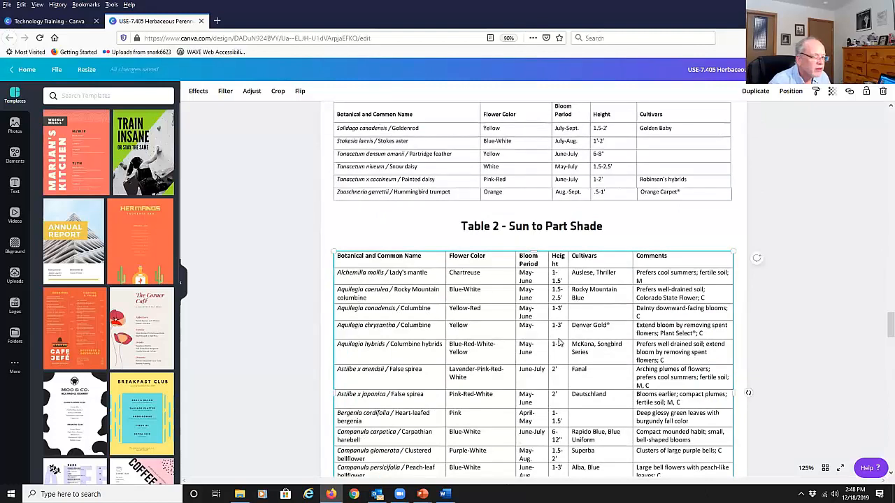
pyautogui.scroll(-2, 559, 342)
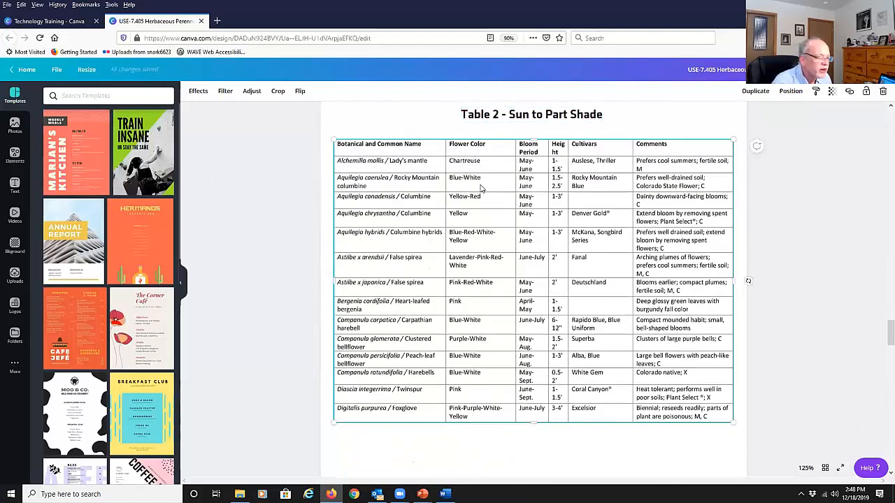
# - Delete the Table 2 - Sun to Part Shade image and insert the uploaded table image that starts with Physostegia virginiana
pyautogui.press('Delete')
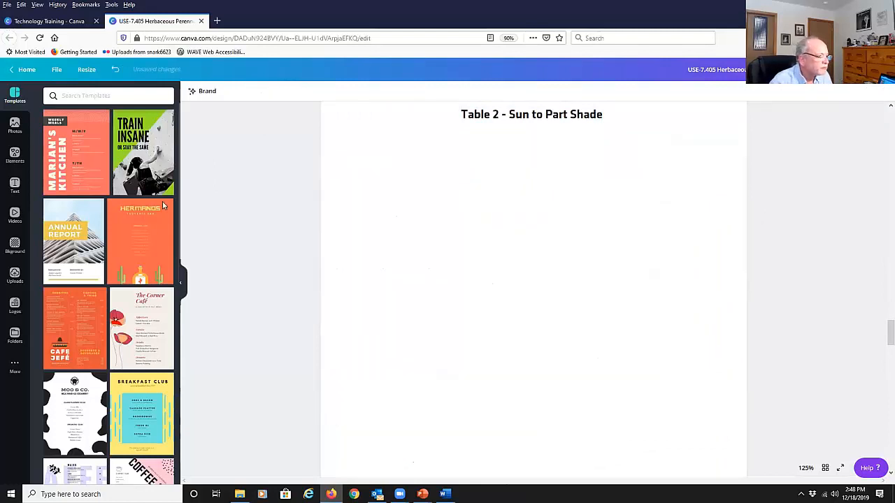
pyautogui.scroll(-3, 112, 238)
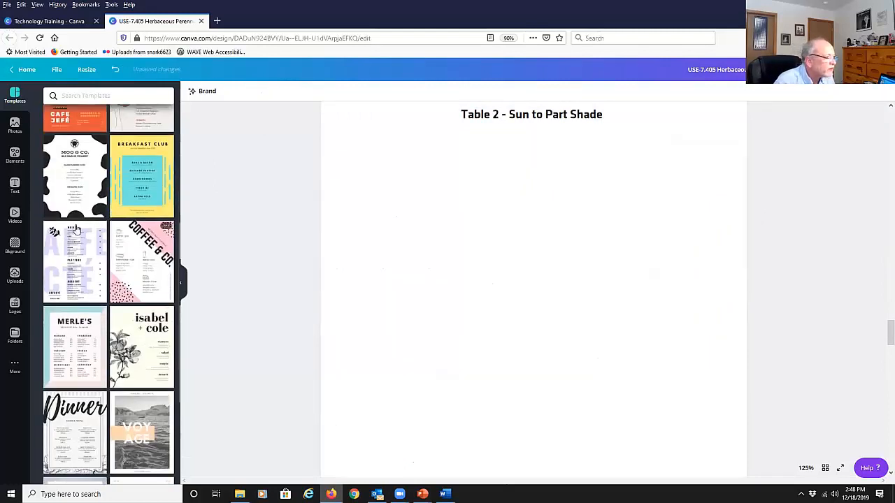
pyautogui.click(15, 275)
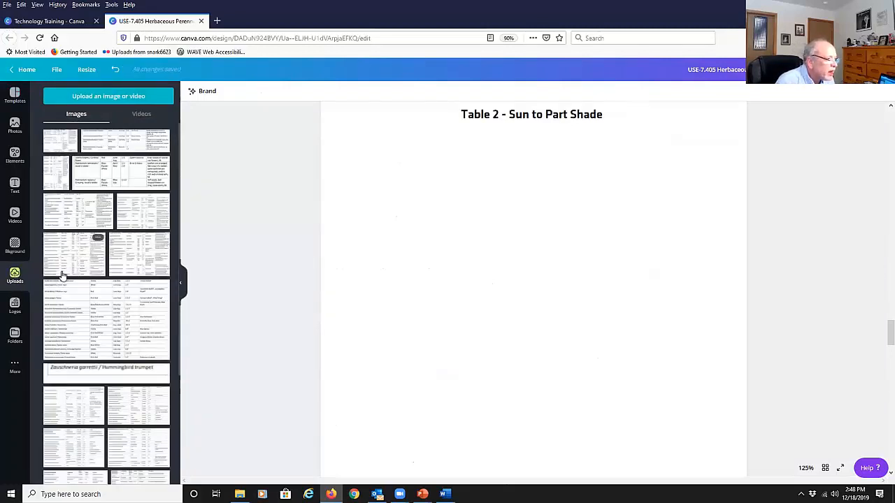
pyautogui.click(86, 220)
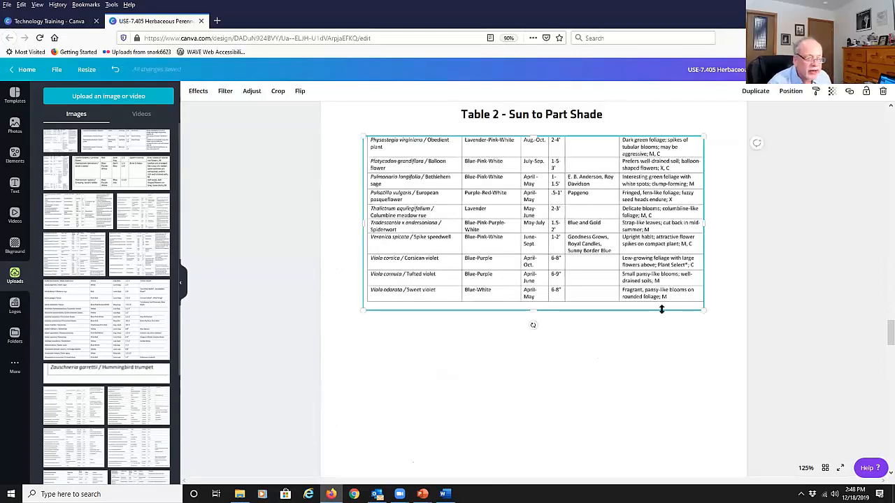
# - Enlarge the inserted table image, align it within the margins under the Table 2 heading, and crop its bottom edge to just below the Tradescantia row
pyautogui.moveTo(703, 309); pyautogui.dragTo(759, 348)
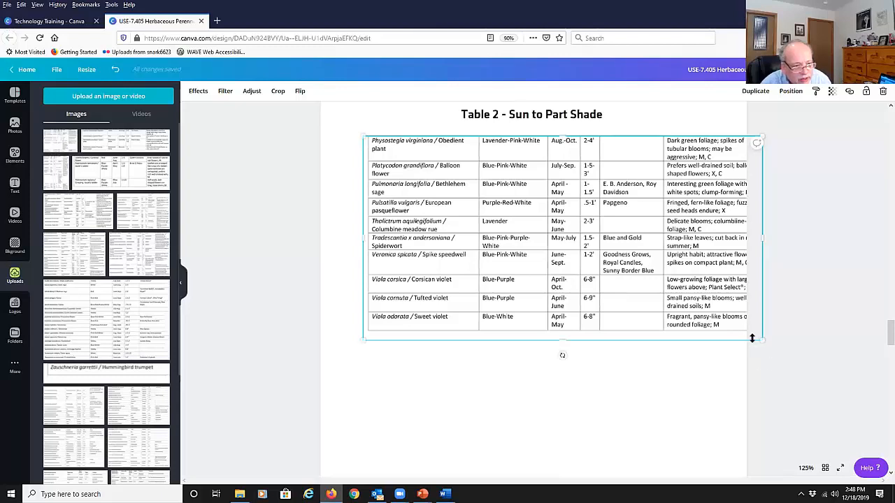
pyautogui.moveTo(518, 203); pyautogui.dragTo(494, 214)
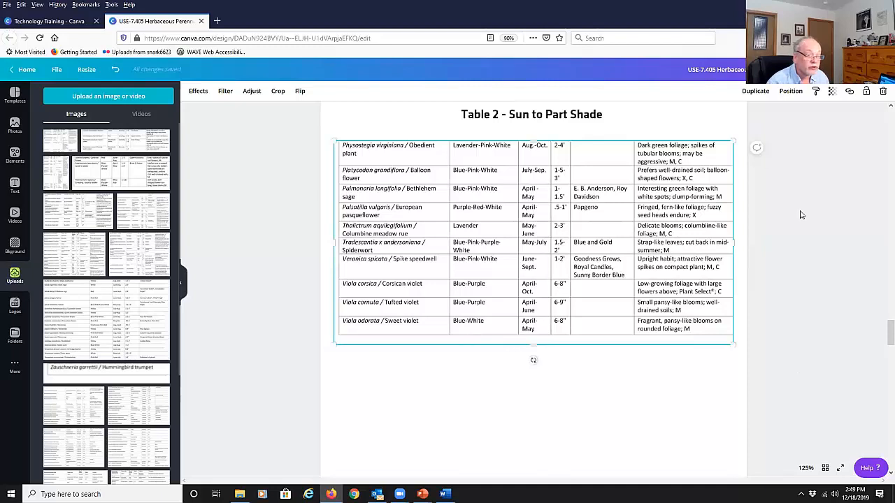
pyautogui.moveTo(532, 345); pyautogui.dragTo(520, 256)
pyautogui.click(764, 297)
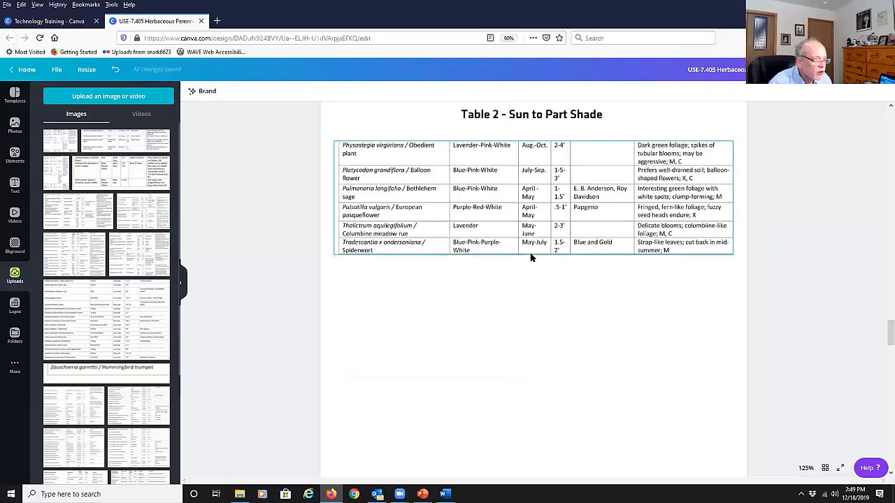
# - Insert the uploaded table image with the header row and Alchemilla mollis, move it below the cropped table, and enlarge it to the table width
pyautogui.click(60, 256)
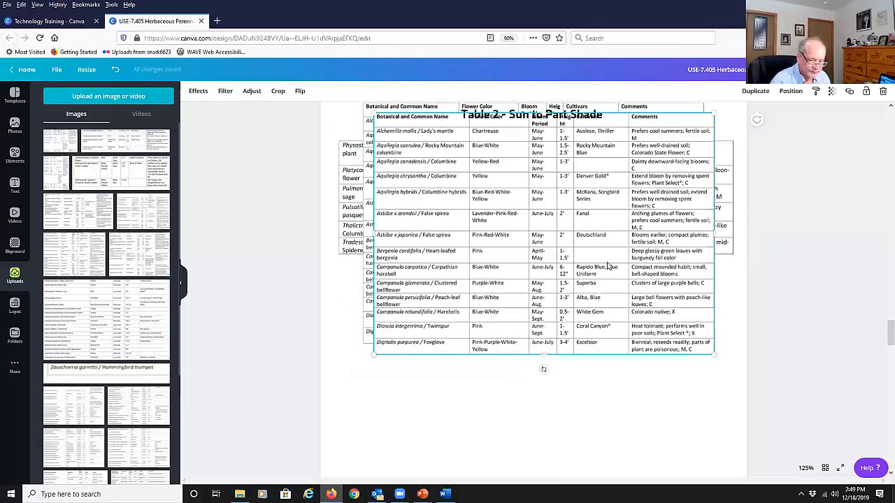
pyautogui.moveTo(530, 347); pyautogui.dragTo(501, 456)
pyautogui.scroll(-3, 518, 437)
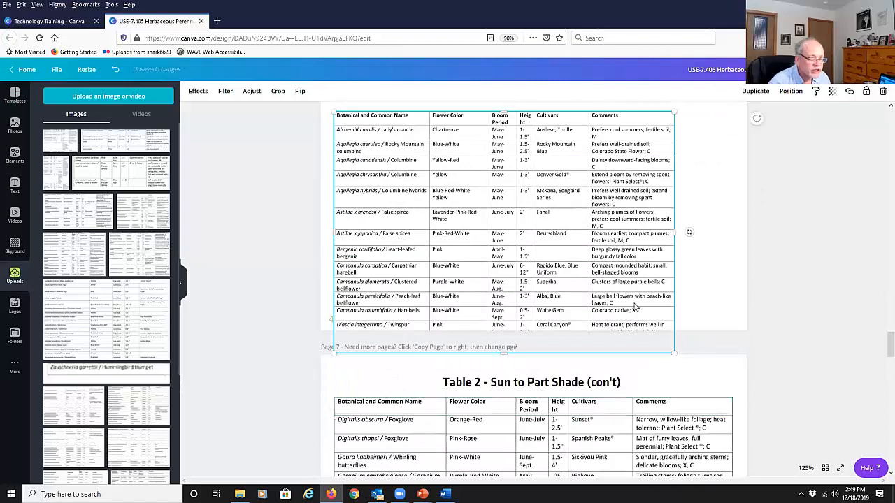
pyautogui.moveTo(673, 354); pyautogui.dragTo(741, 386)
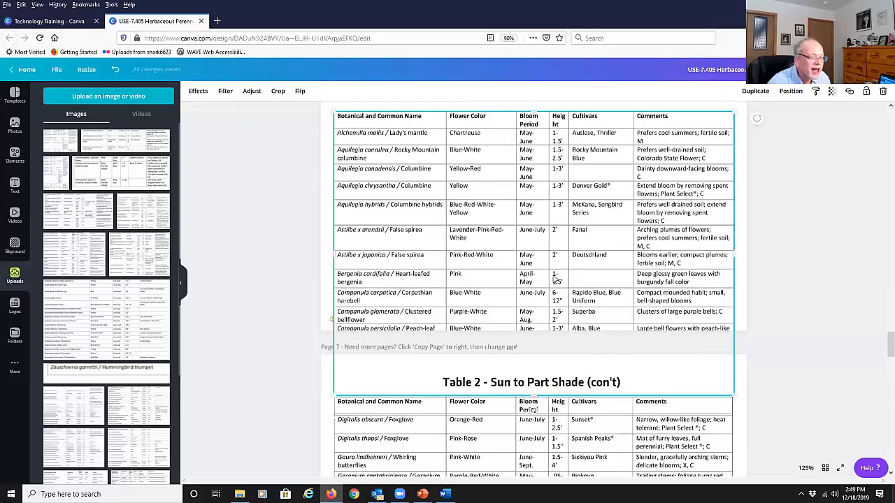
# - Place the second table image directly beneath the cropped first one and fine-tune the first image's right edge
pyautogui.moveTo(553, 277); pyautogui.dragTo(530, 249)
pyautogui.scroll(3, 546, 269)
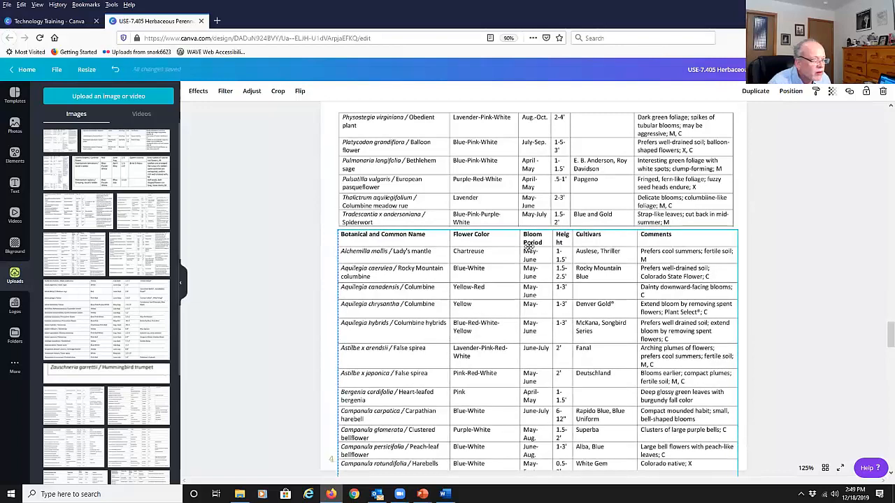
pyautogui.scroll(3, 529, 250)
pyautogui.scroll(-3, 618, 164)
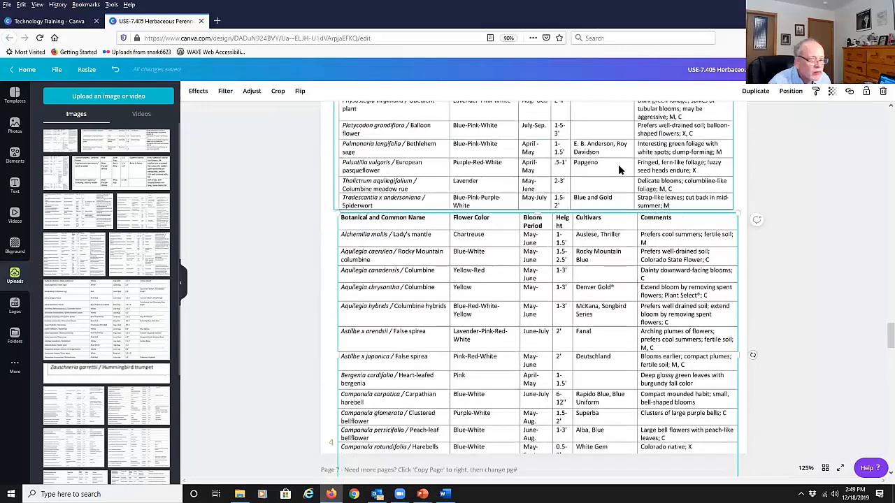
pyautogui.moveTo(733, 200); pyautogui.dragTo(734, 199)
pyautogui.click(568, 268)
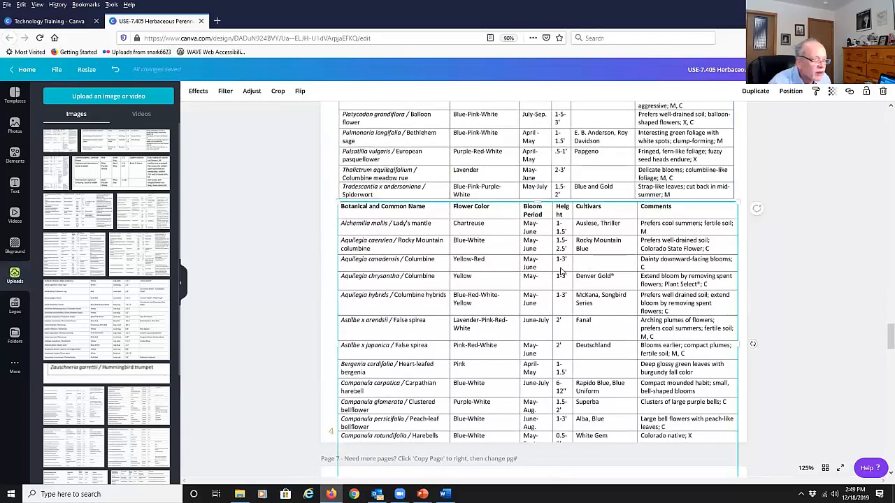
# - Crop the header row off the second table image, butt it against the first, match its width, and crop its bottom edge upward
pyautogui.moveTo(537, 201); pyautogui.dragTo(543, 219)
pyautogui.moveTo(533, 385); pyautogui.dragTo(533, 377)
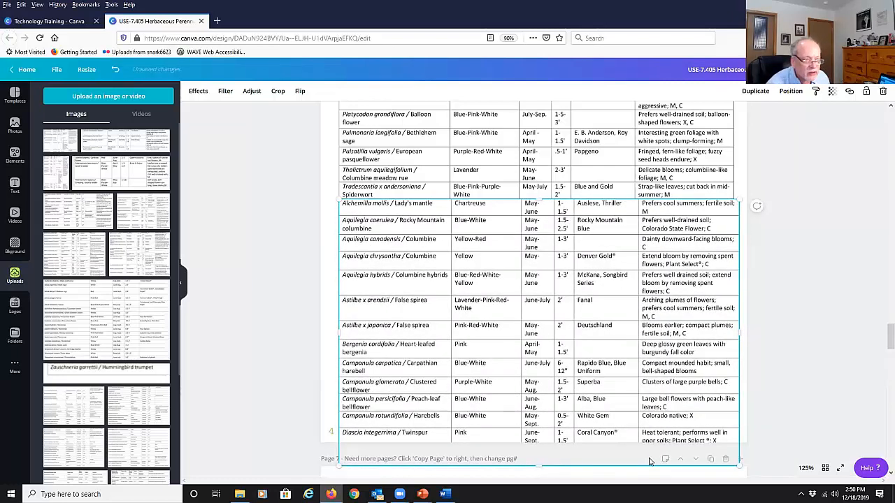
pyautogui.moveTo(741, 465); pyautogui.dragTo(737, 465)
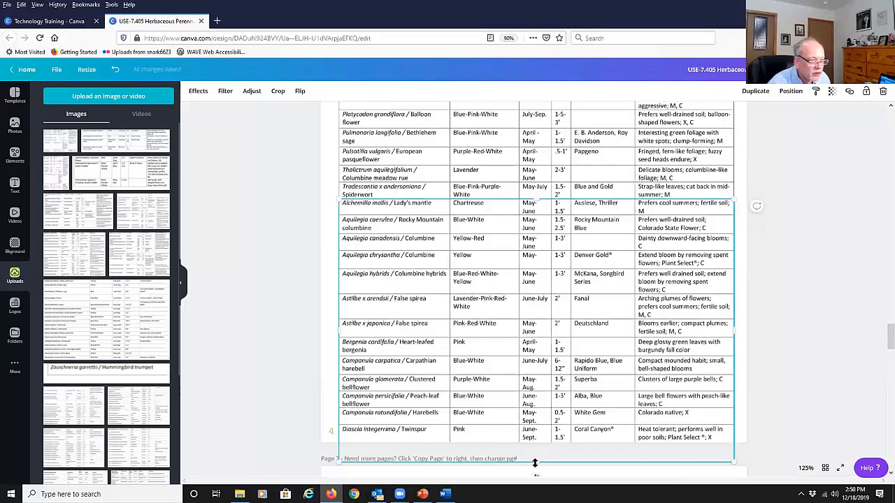
pyautogui.moveTo(535, 463); pyautogui.dragTo(539, 393)
pyautogui.click(274, 386)
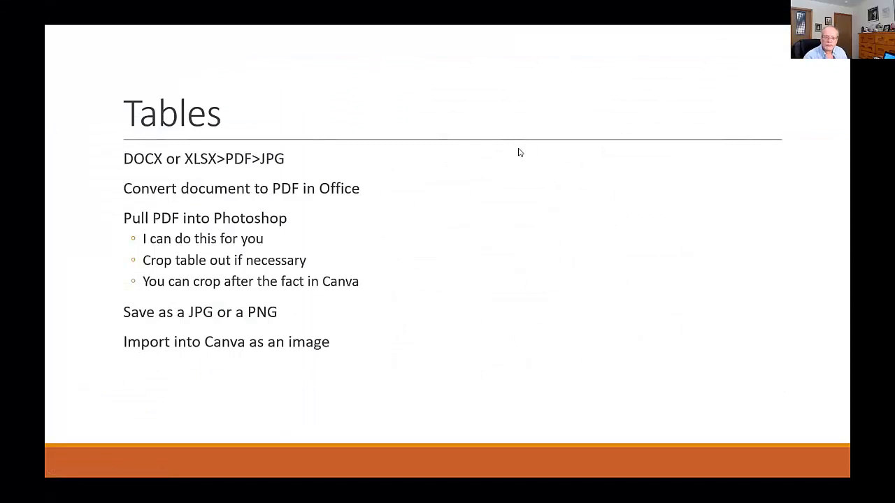
pyautogui.click(459, 223)
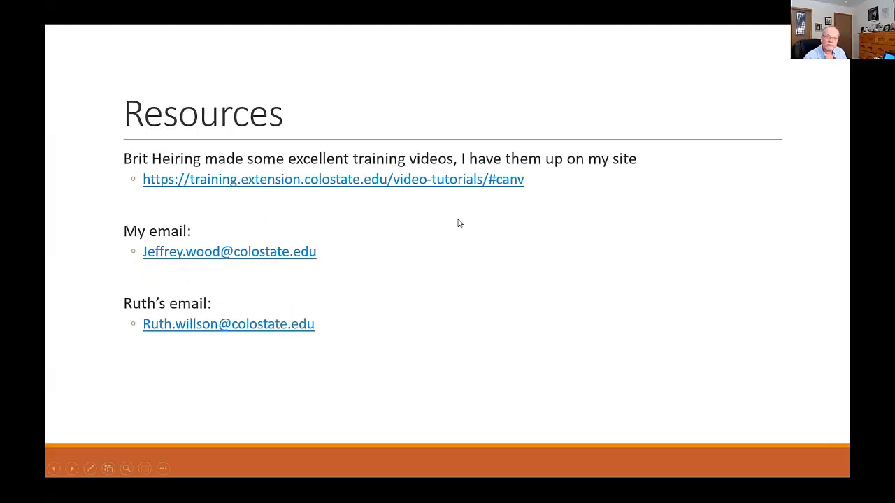